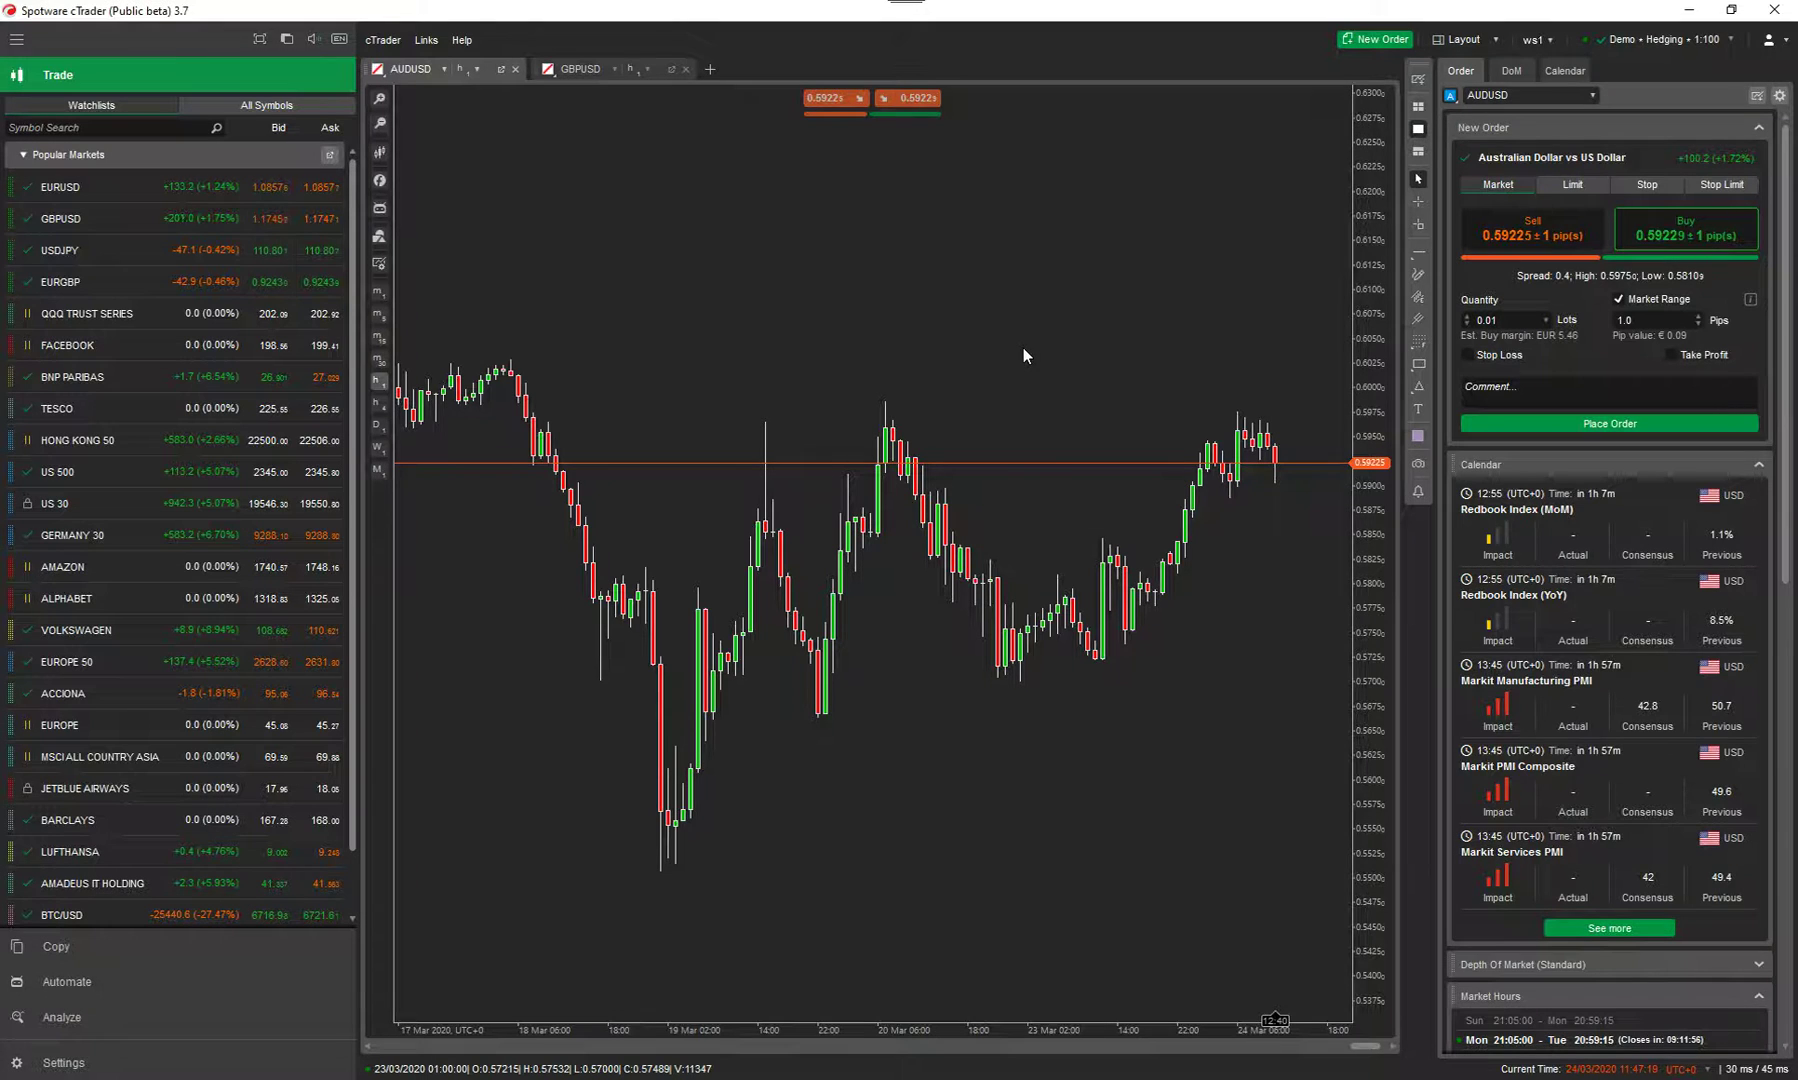
Cycle layouts with F11 three times, restoring the order and calendar panel, and open the Layout dropdown
key(F11)
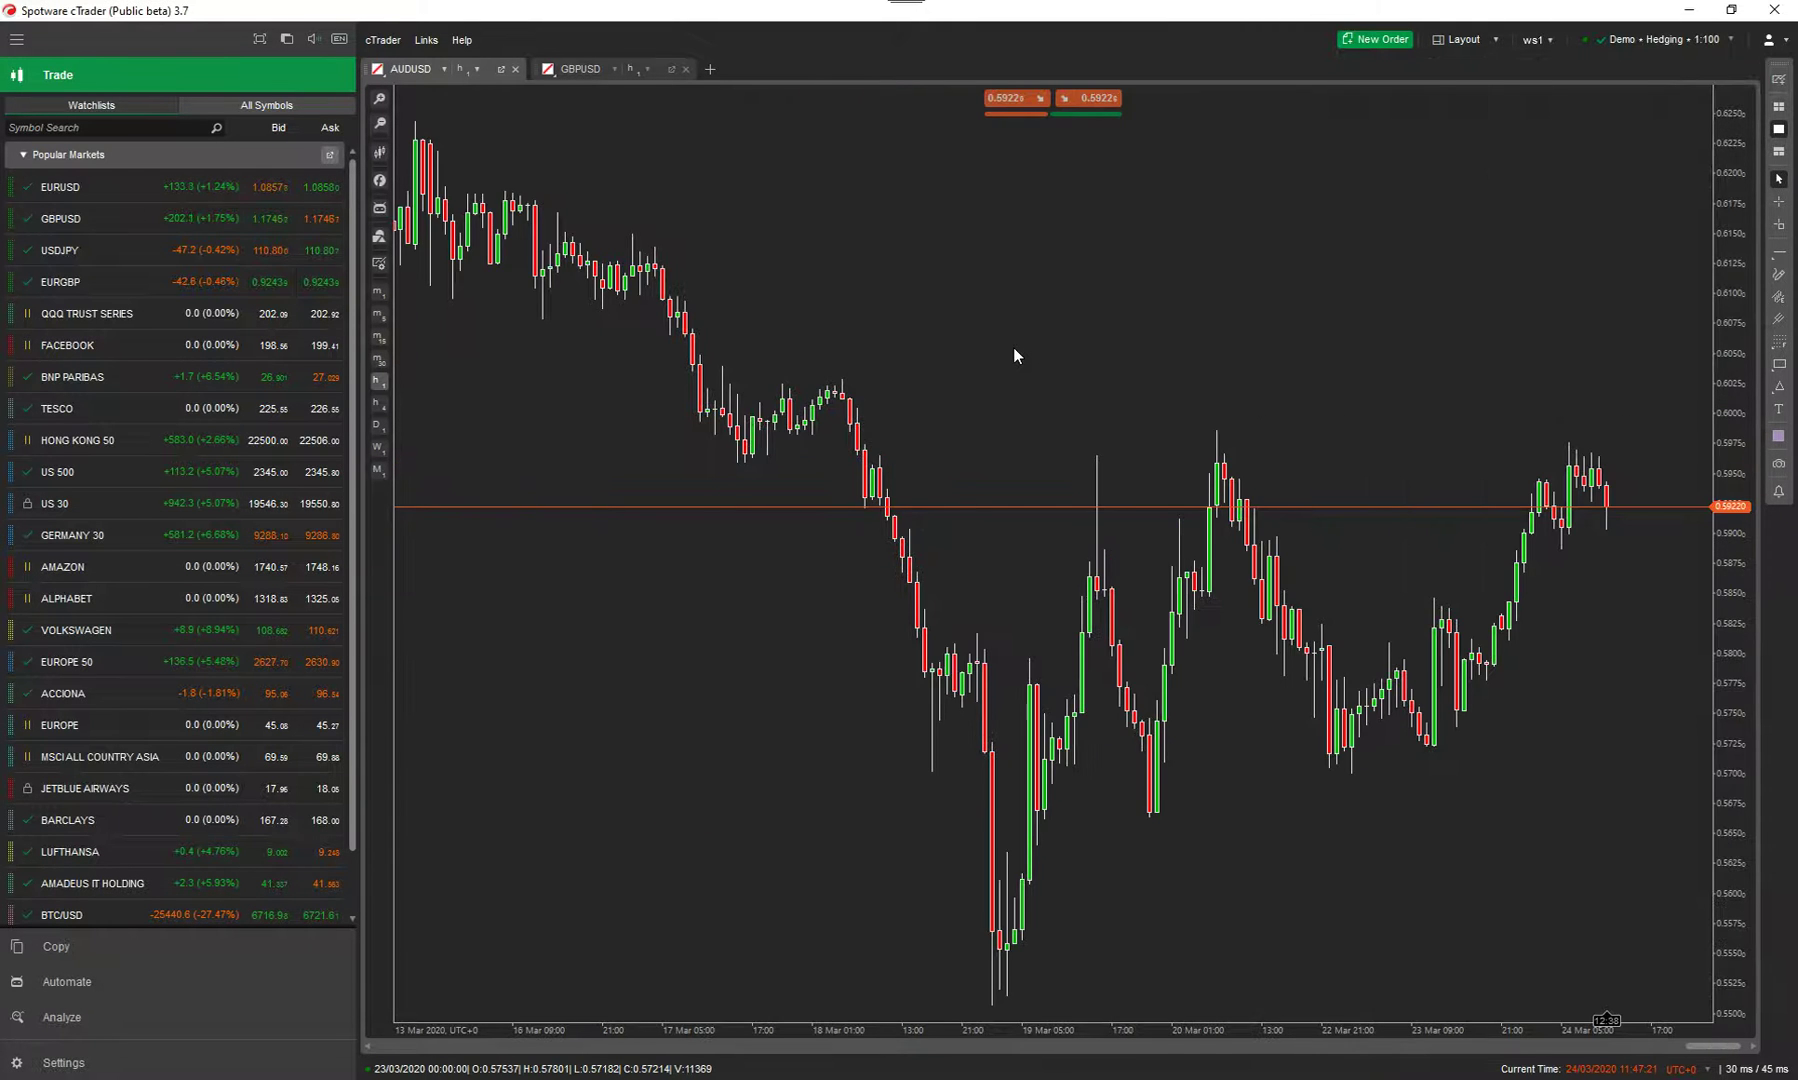
key(F11)
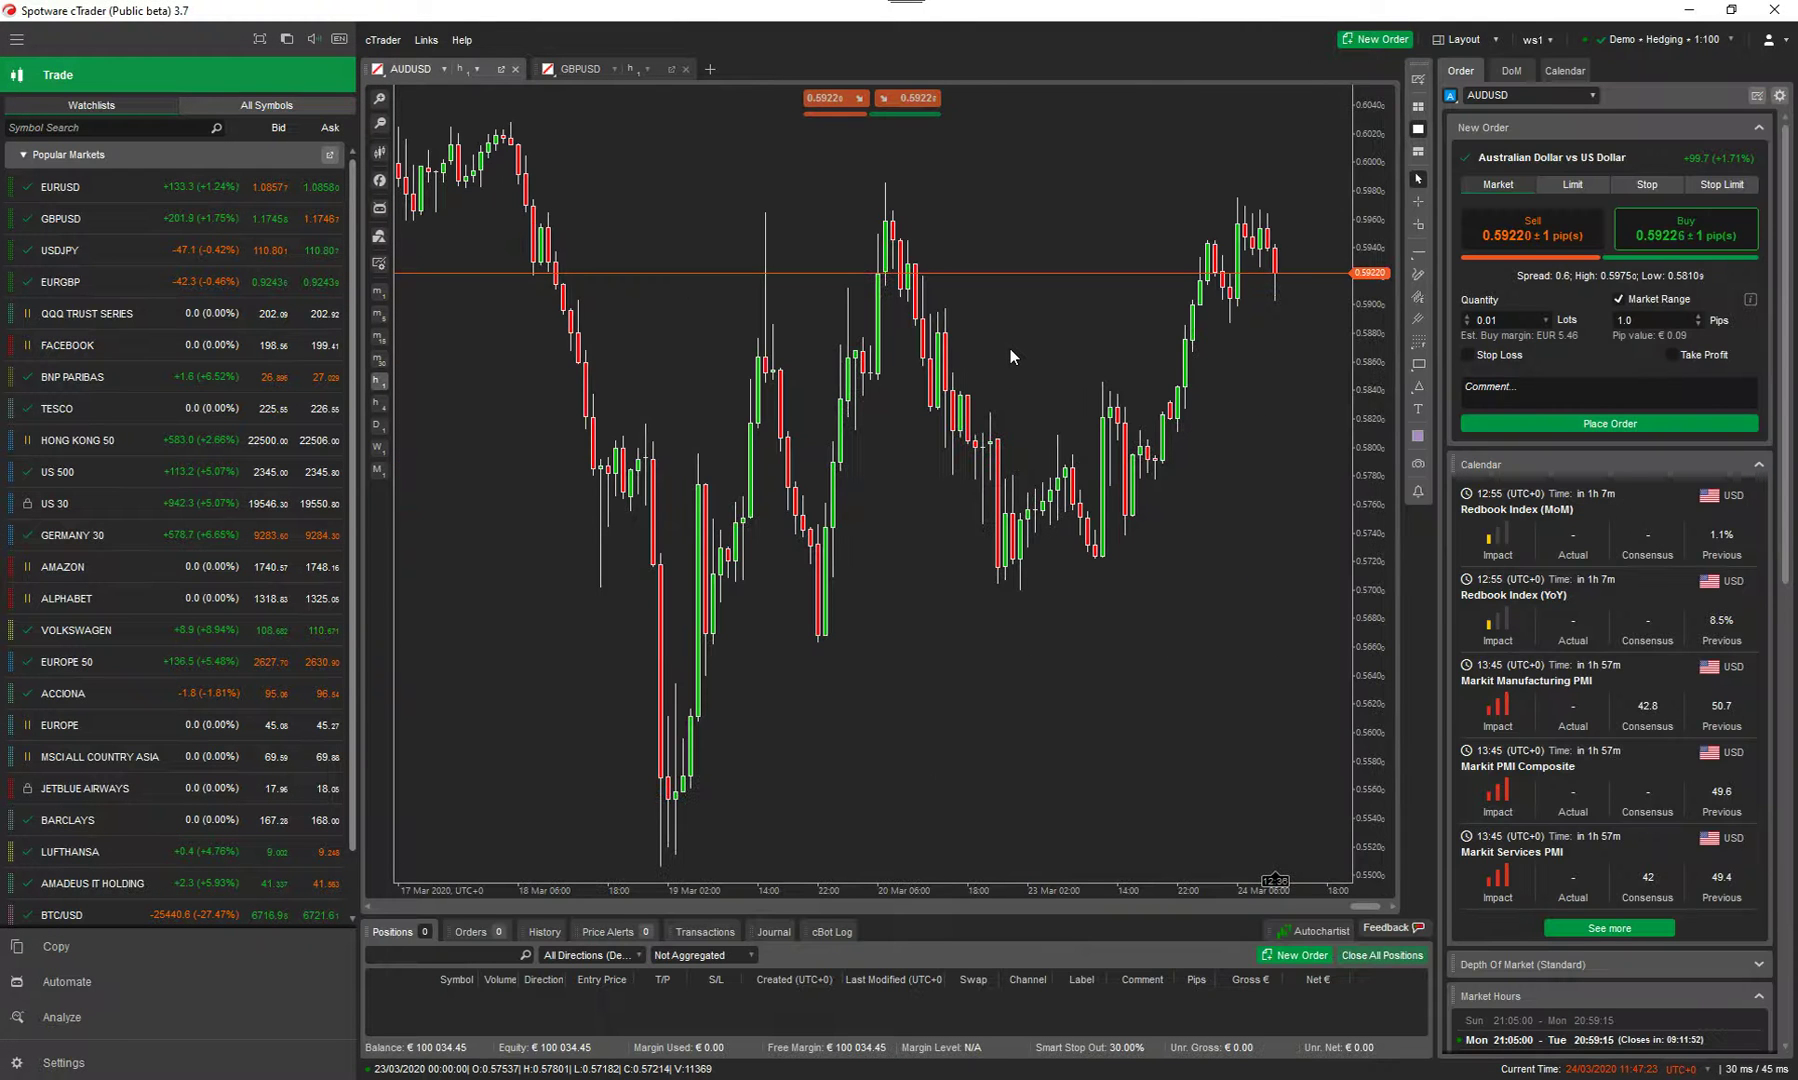
key(F11)
key(F11)
key(F11)
key(F11)
click(1546, 279)
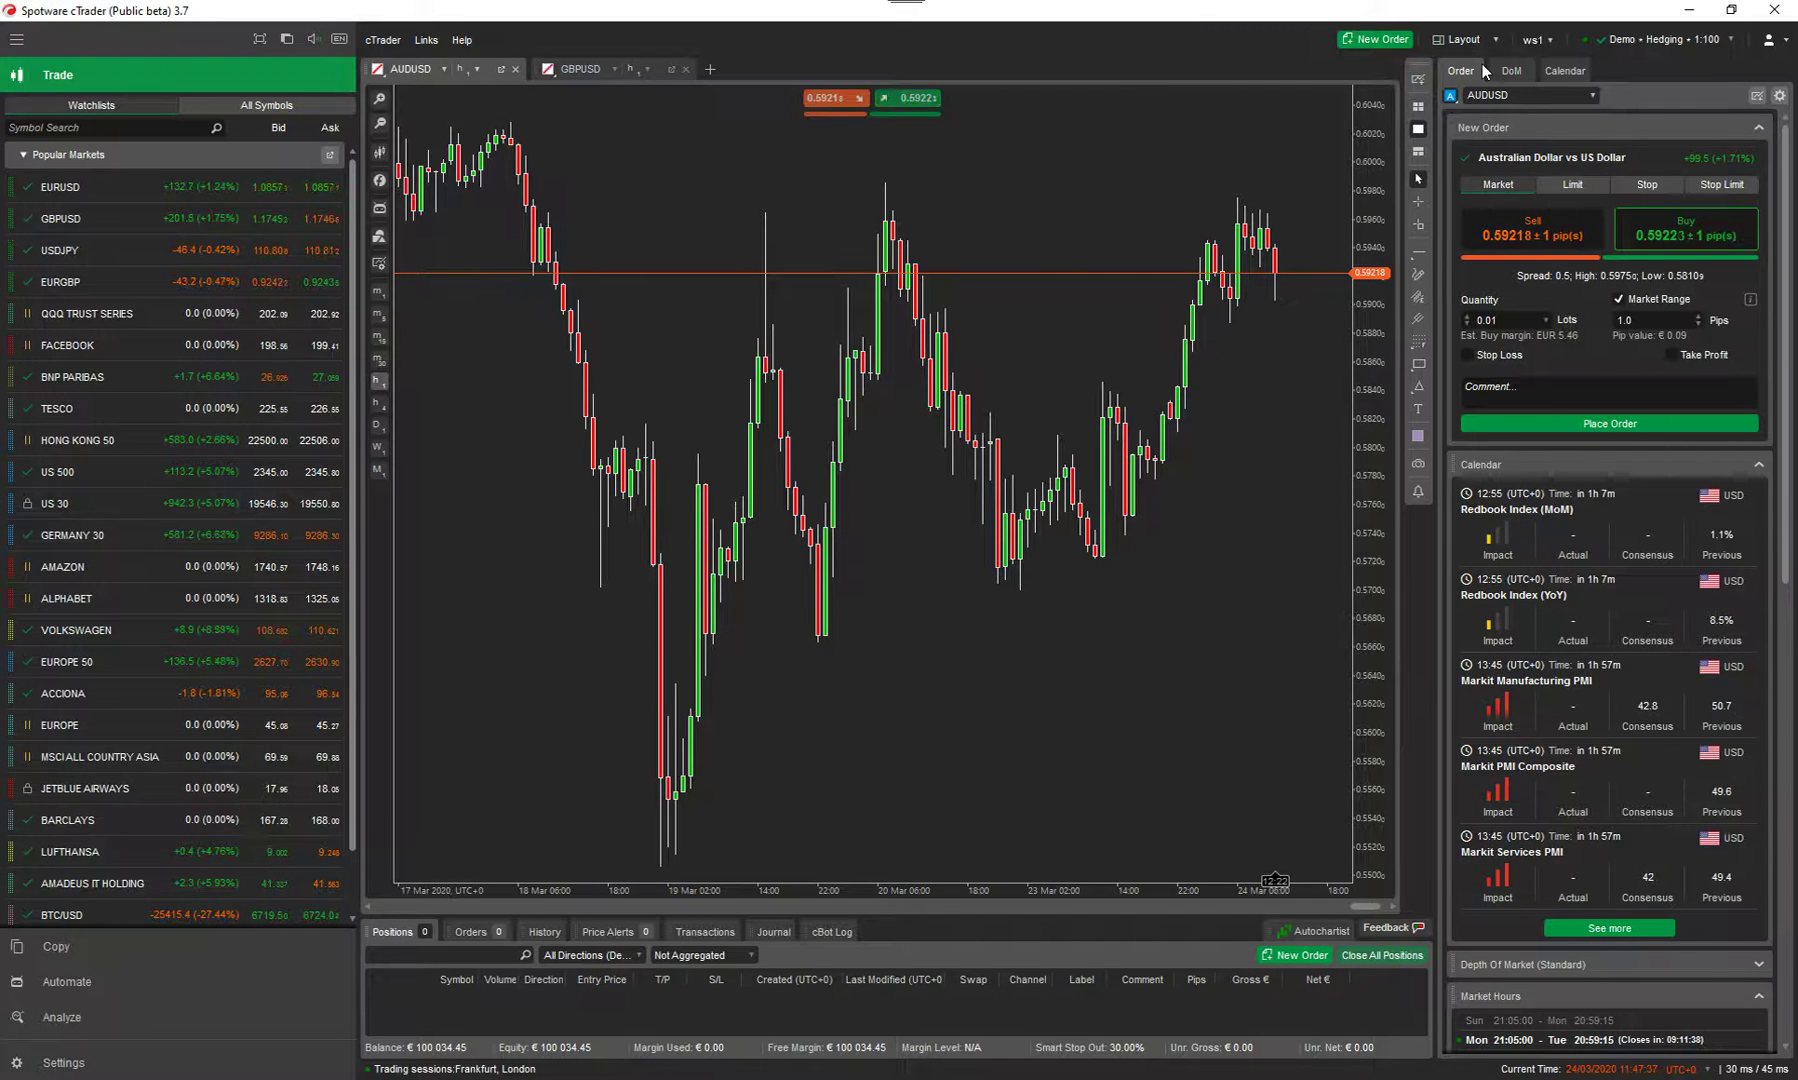
Untick Show Active Symbol Panel and Show Tradewatch, undo both, then untick only Show Active Symbol Panel
click(1495, 39)
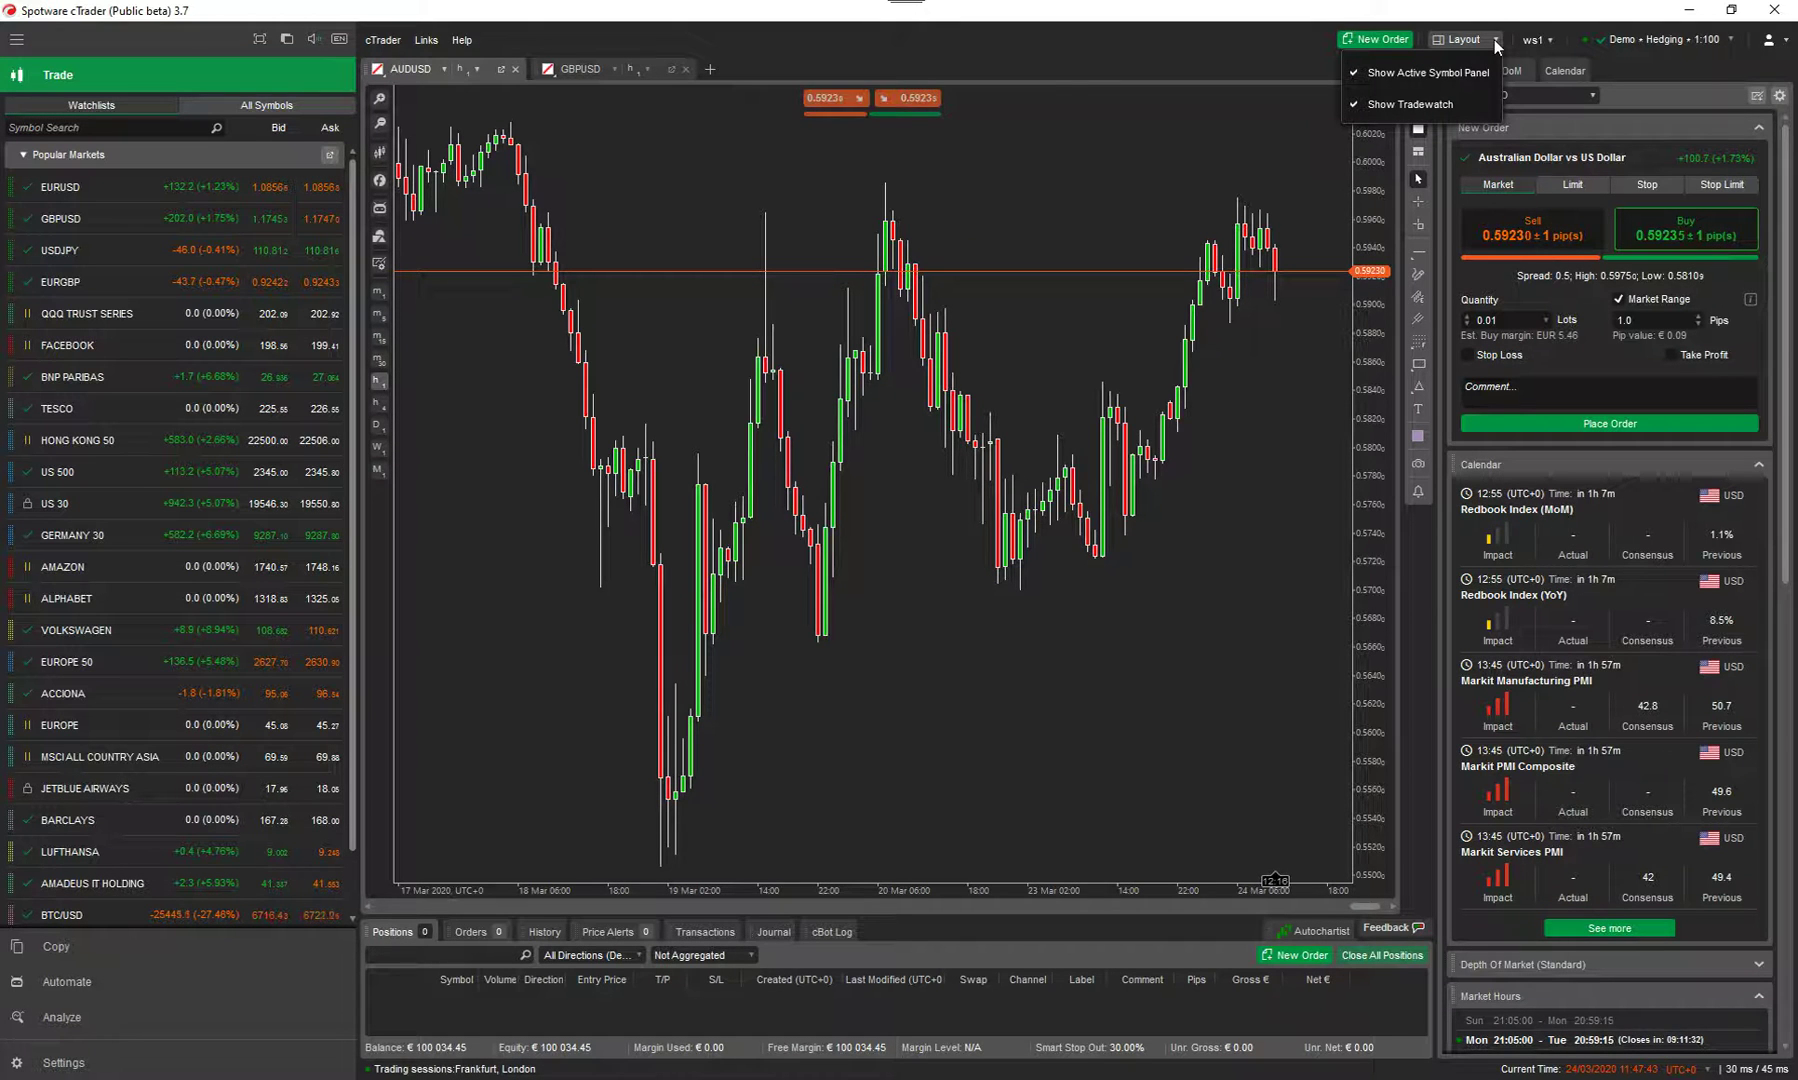
click(1415, 80)
click(1417, 103)
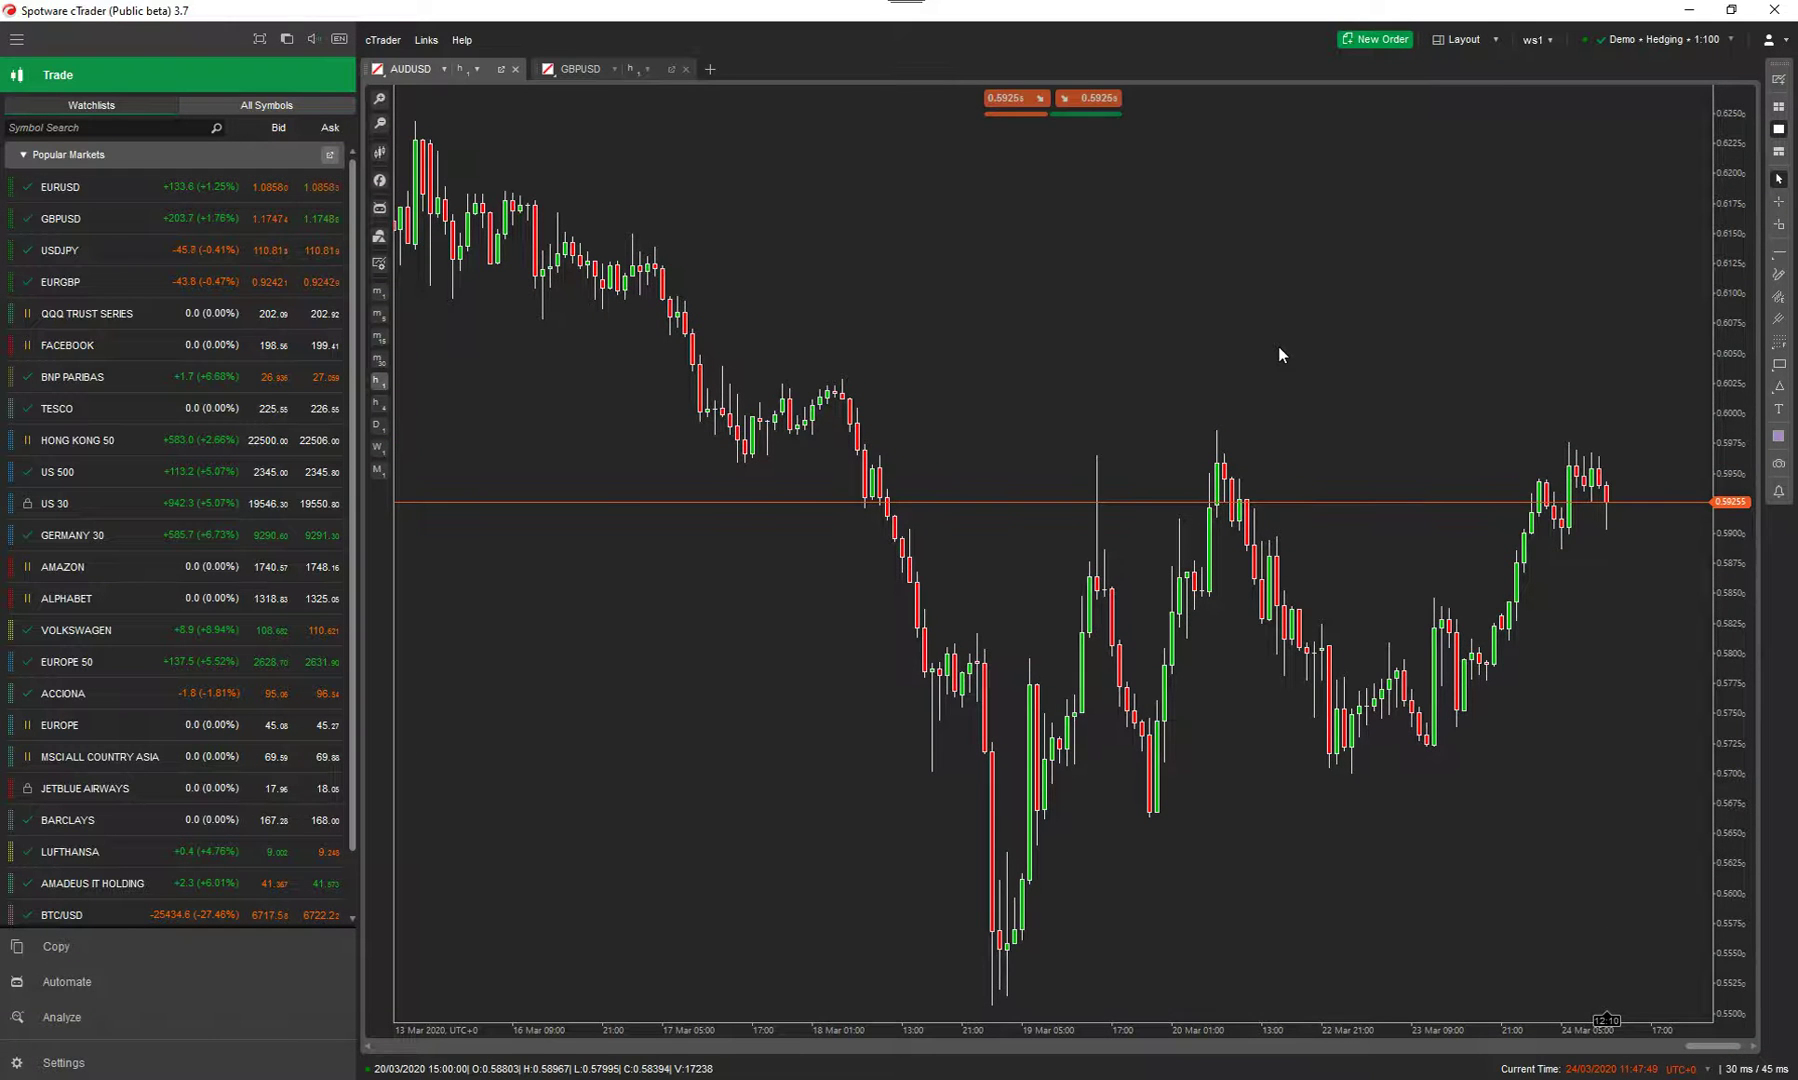
key(ctrl+z)
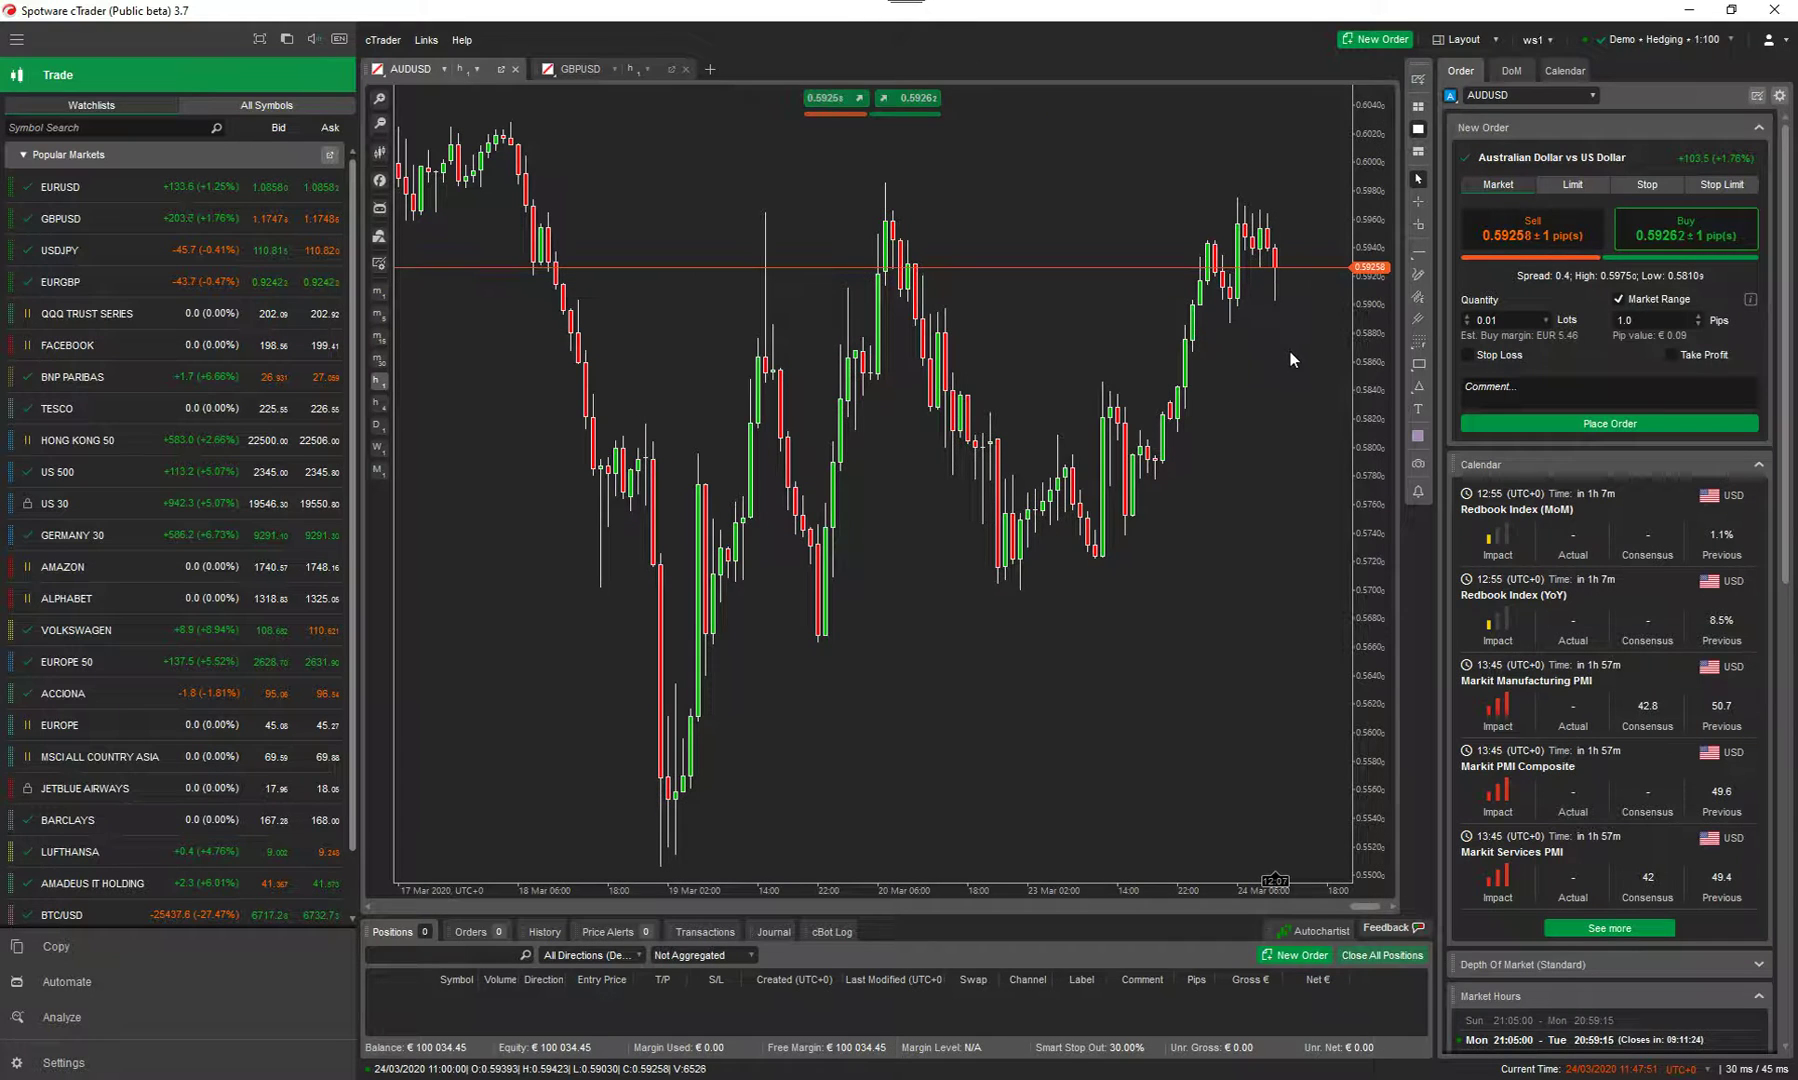
click(1488, 39)
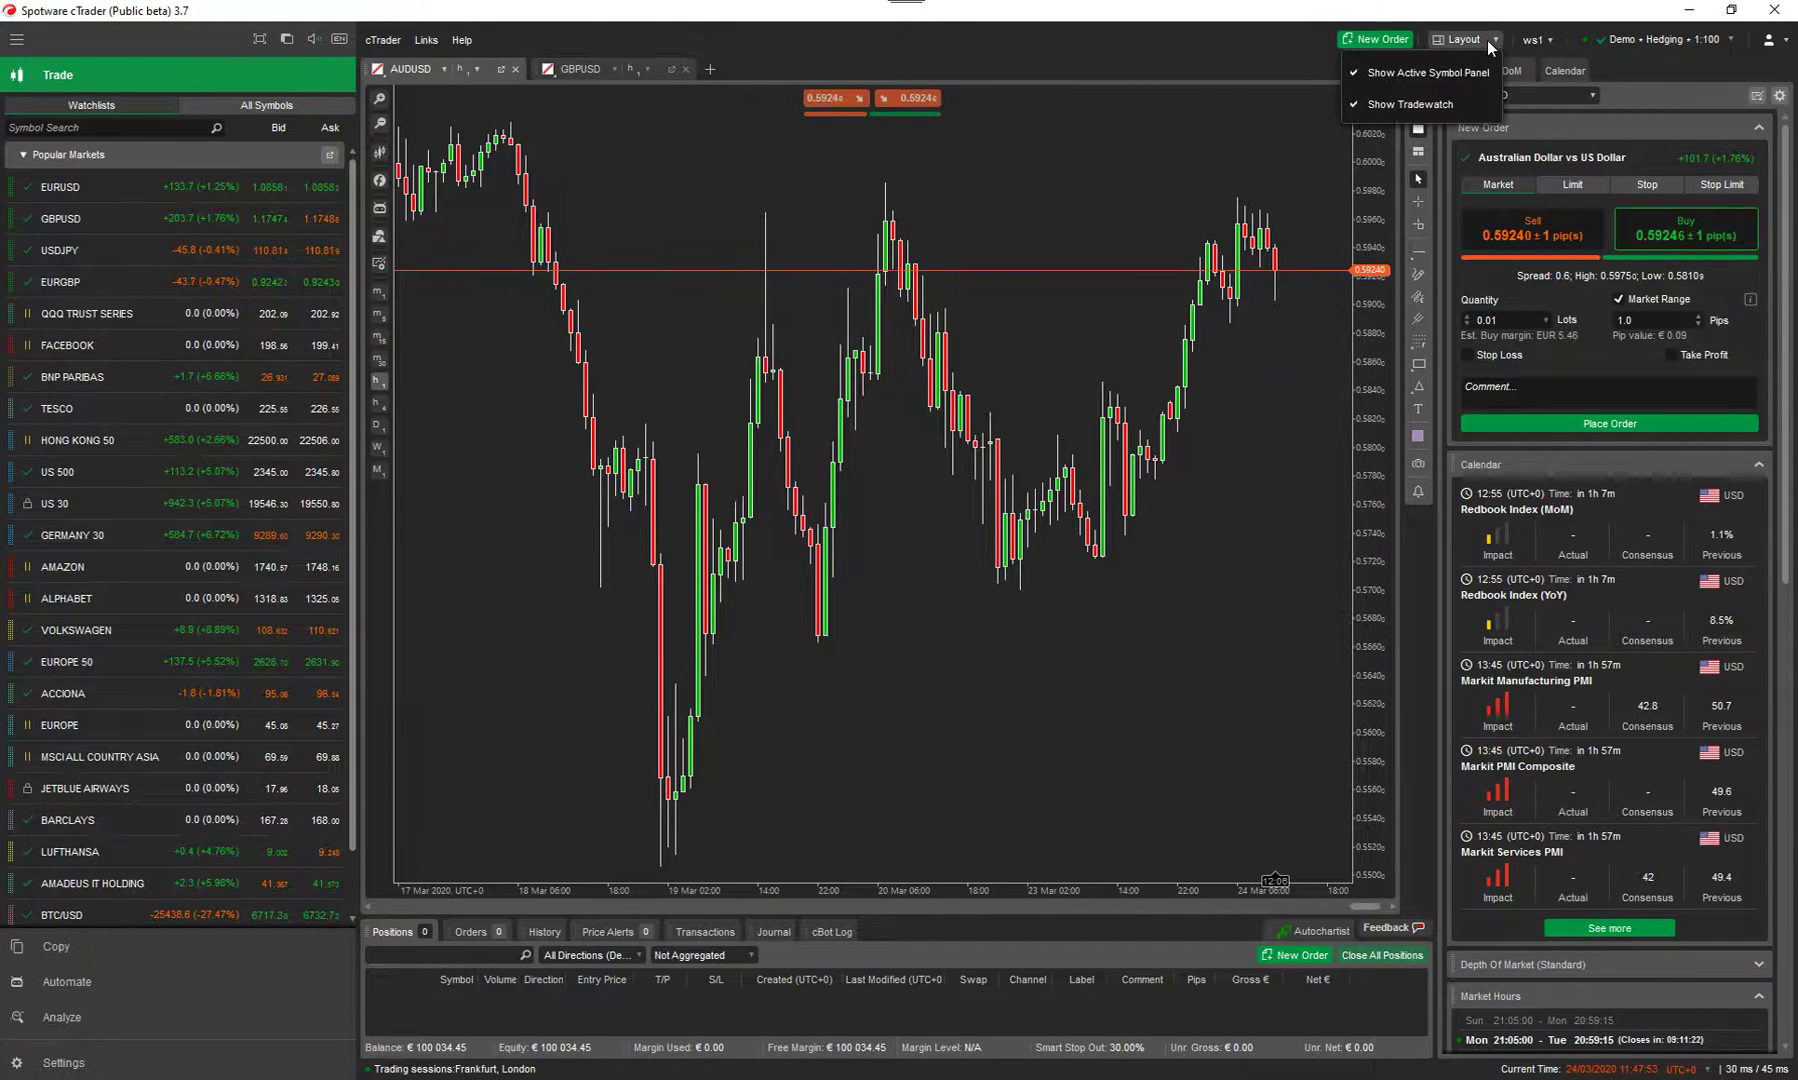
click(1398, 72)
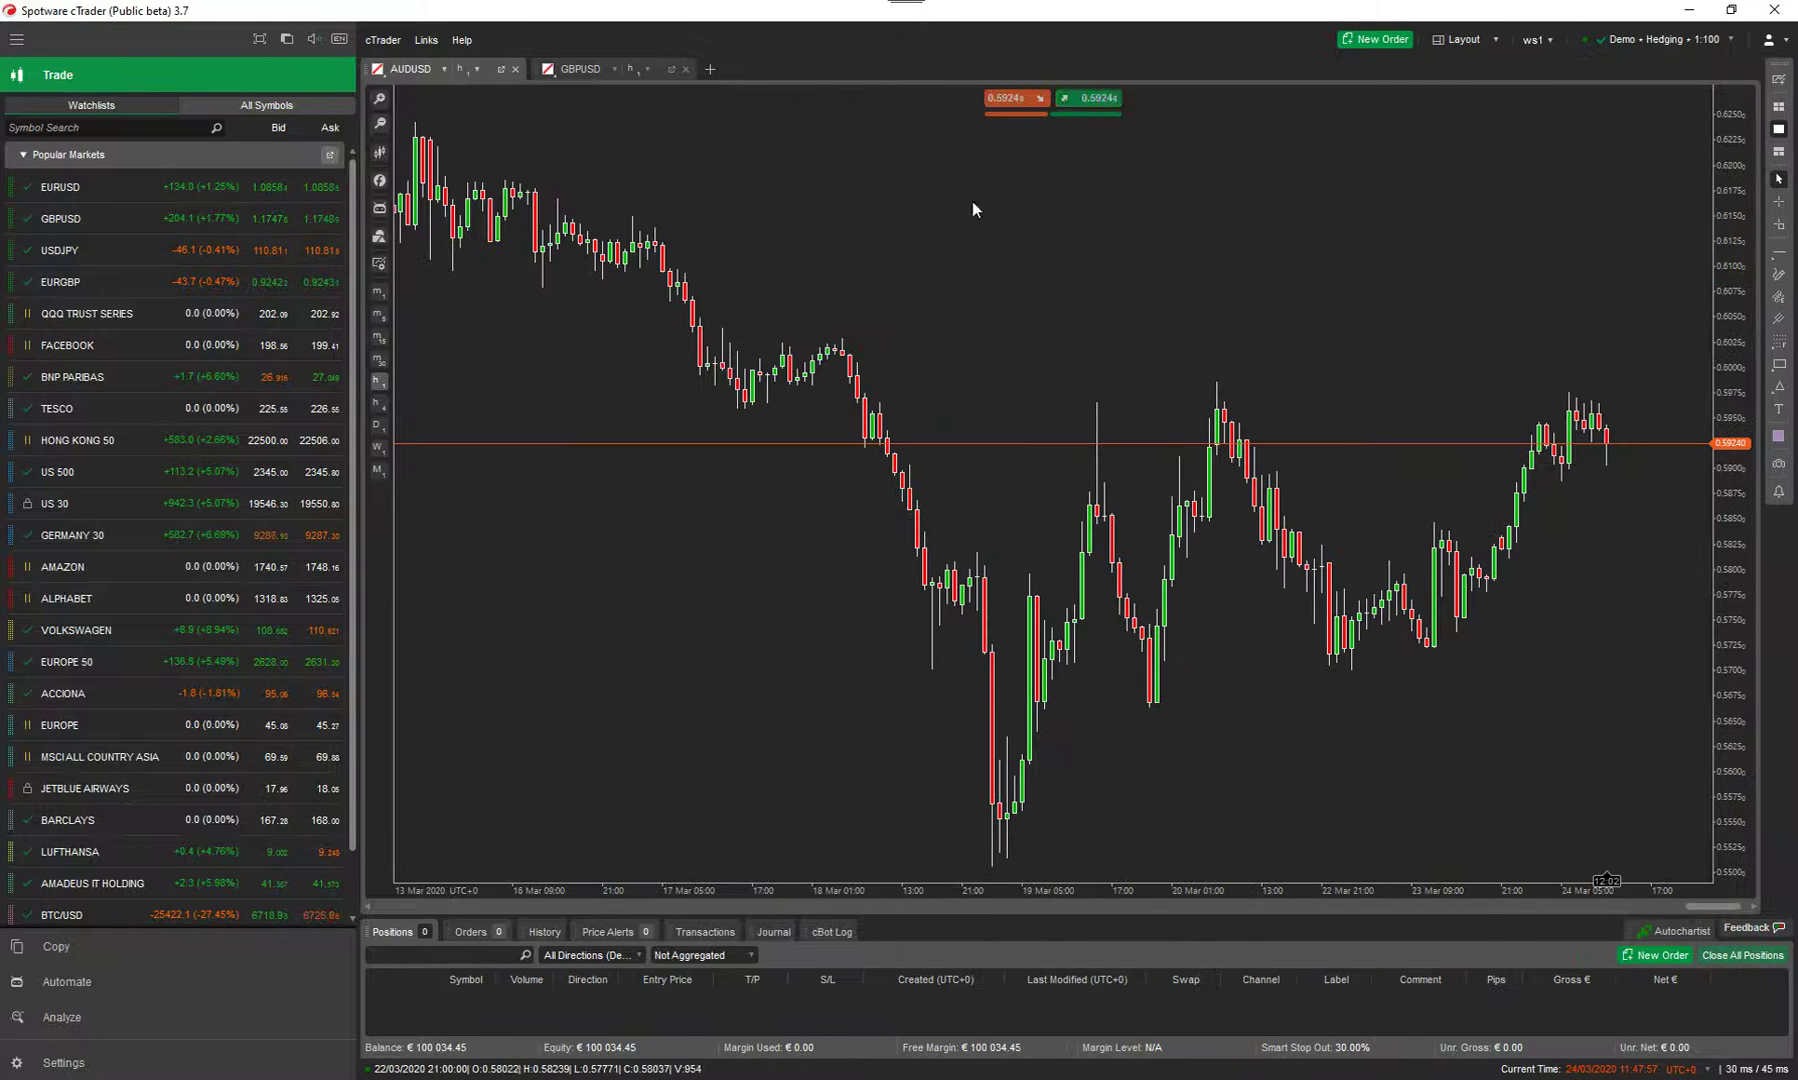
Collapse the watchlist sidebar and cycle layouts with F11 until the order and calendar panel returns
click(17, 41)
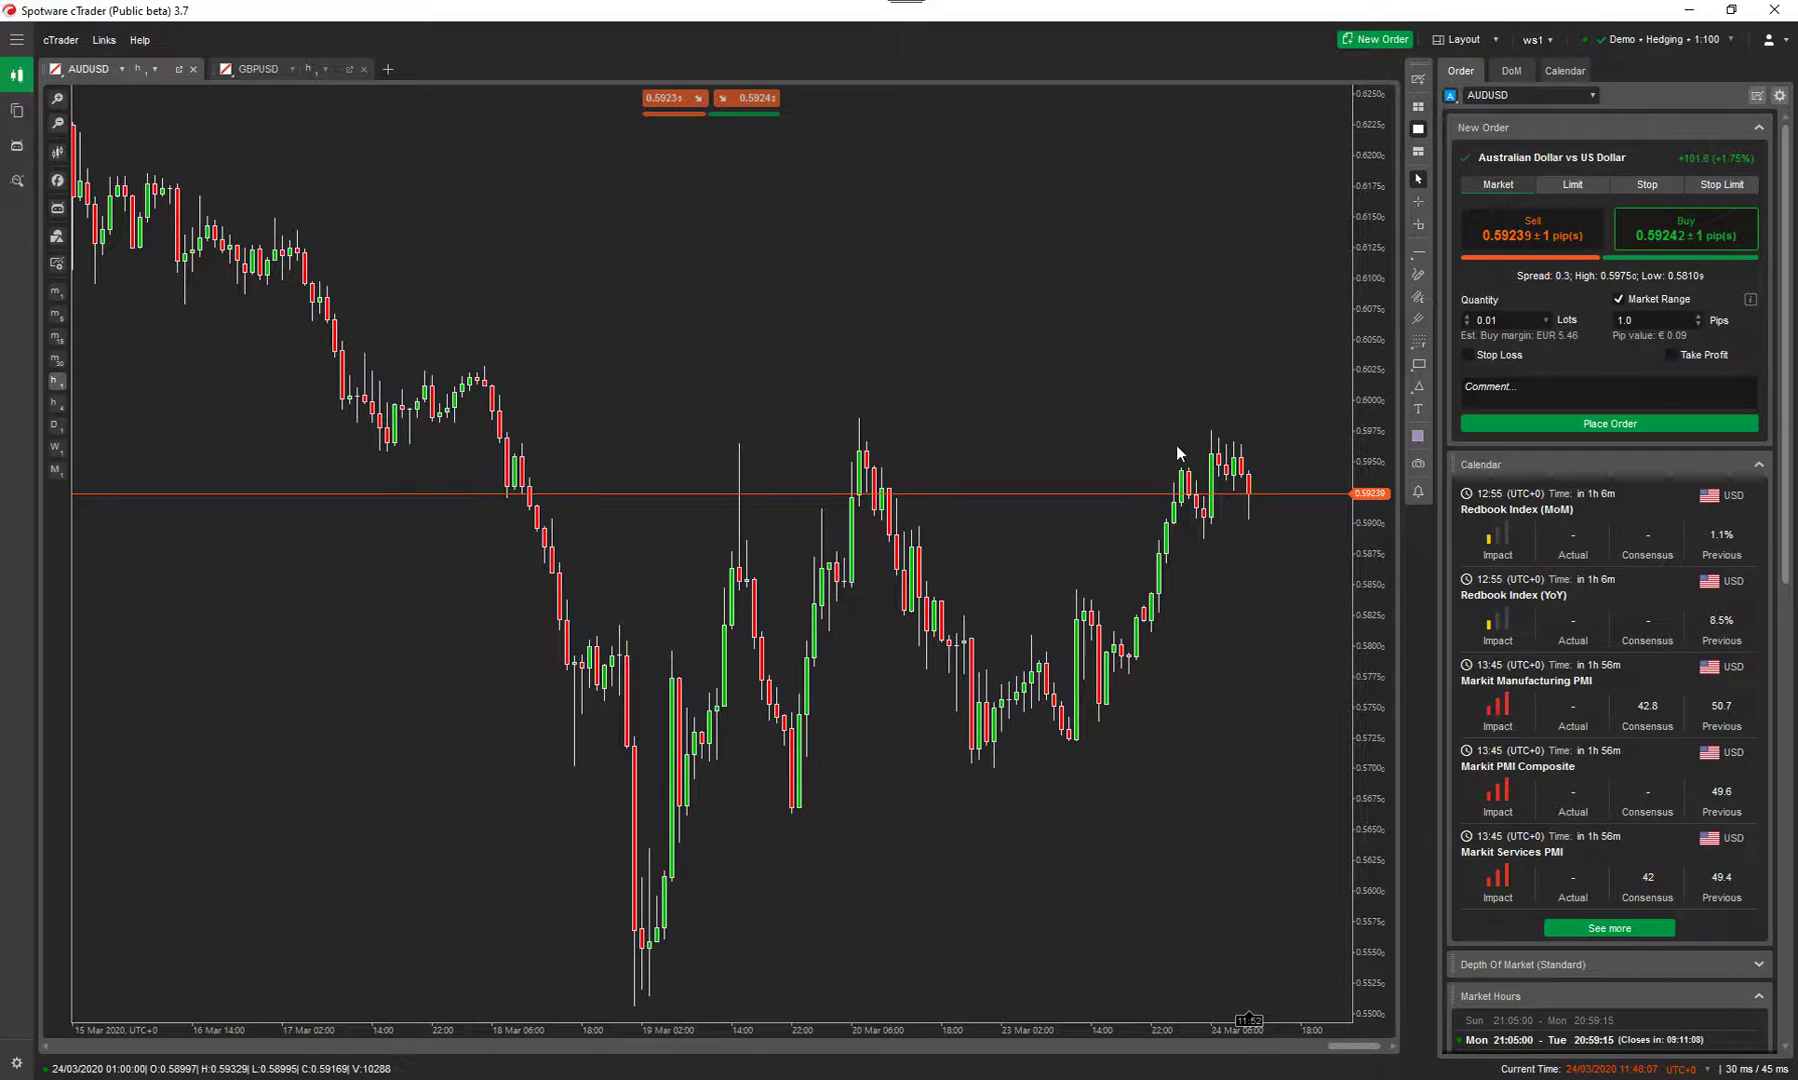
key(F11)
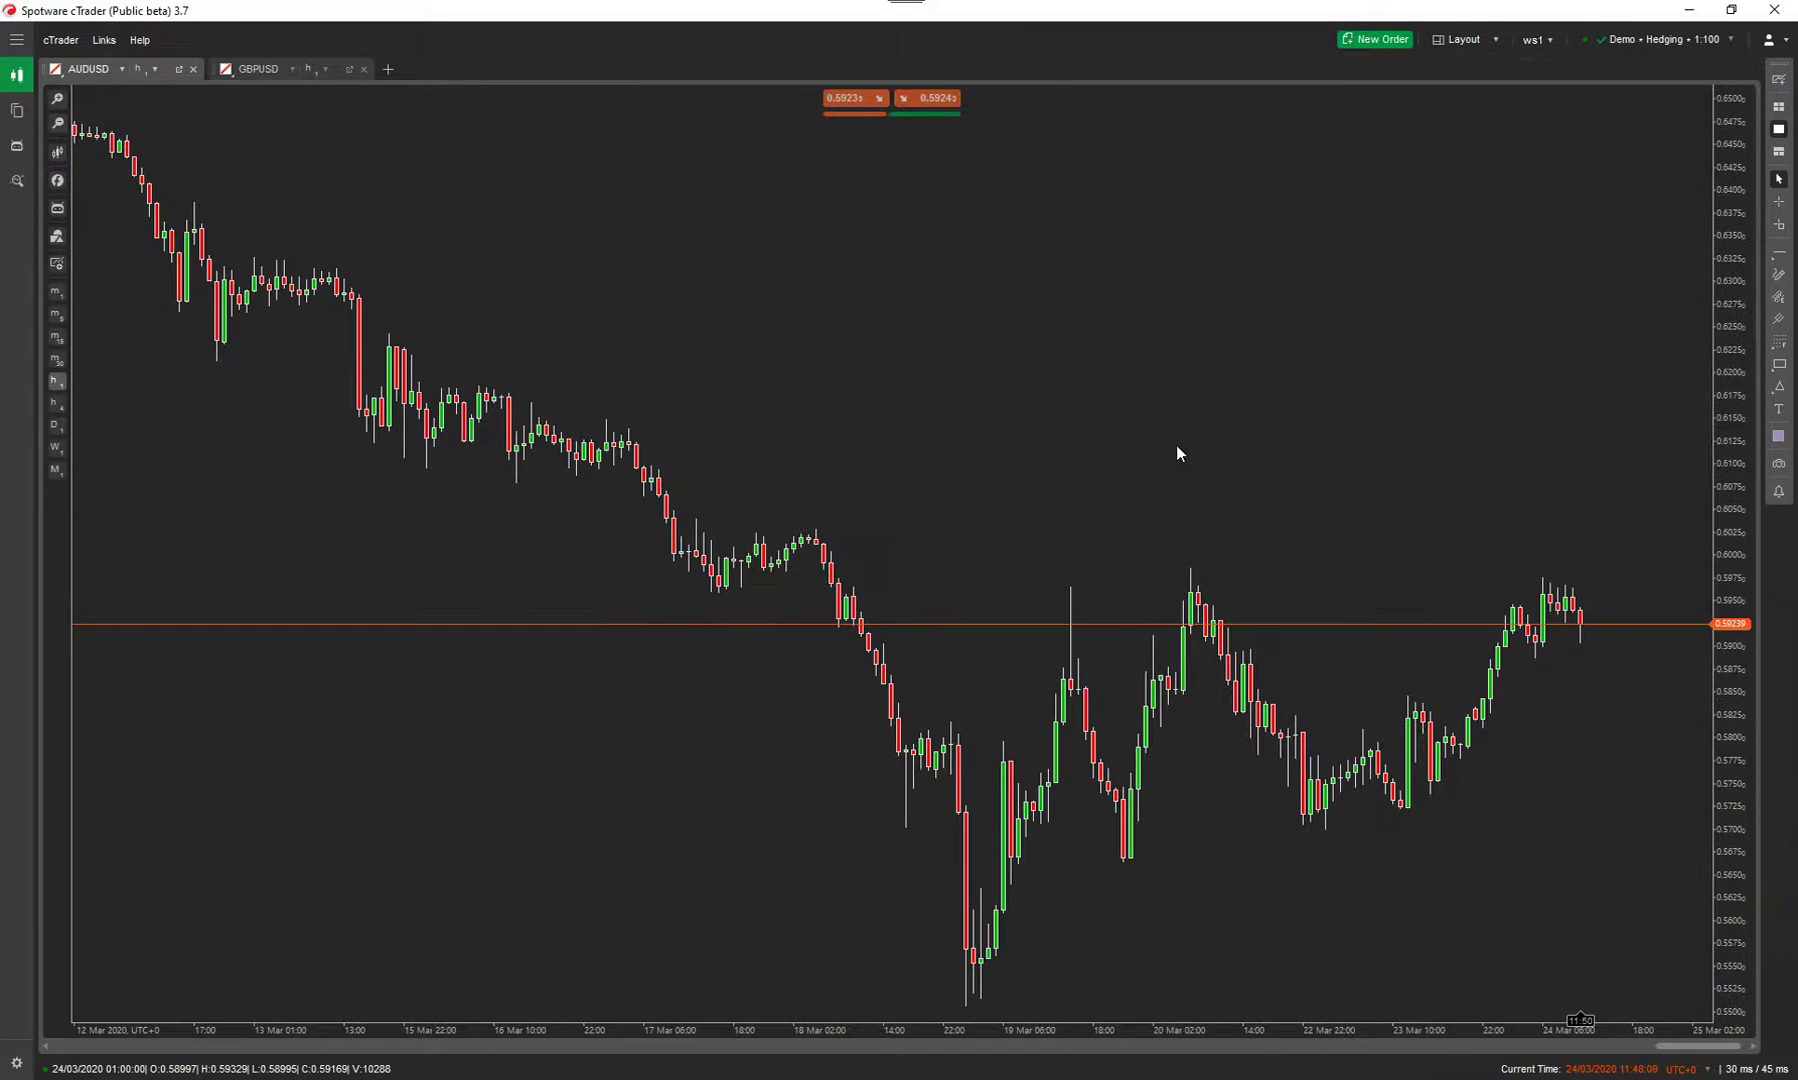
key(F11)
key(F11)
key(F11)
key(F11)
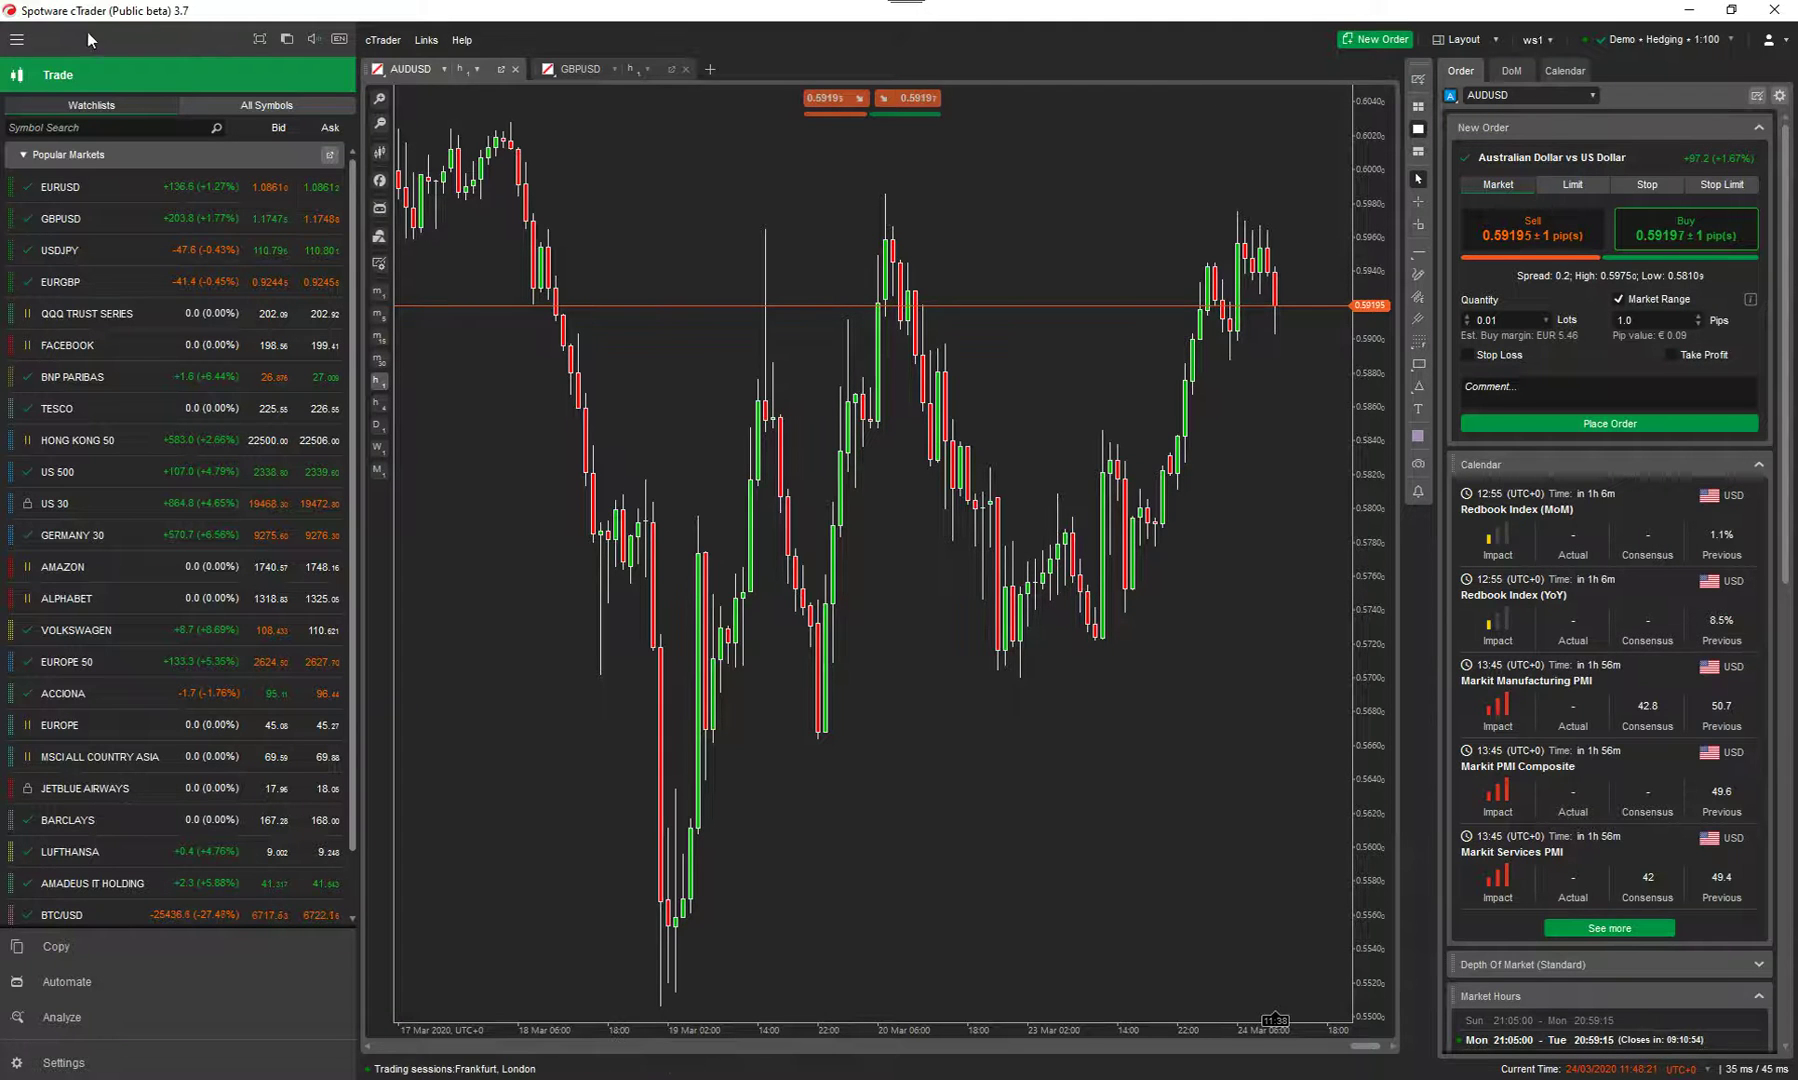
Collapse the Trade watchlist sidebar, scroll through the chart, and switch to the GBPUSD chart tab
click(17, 41)
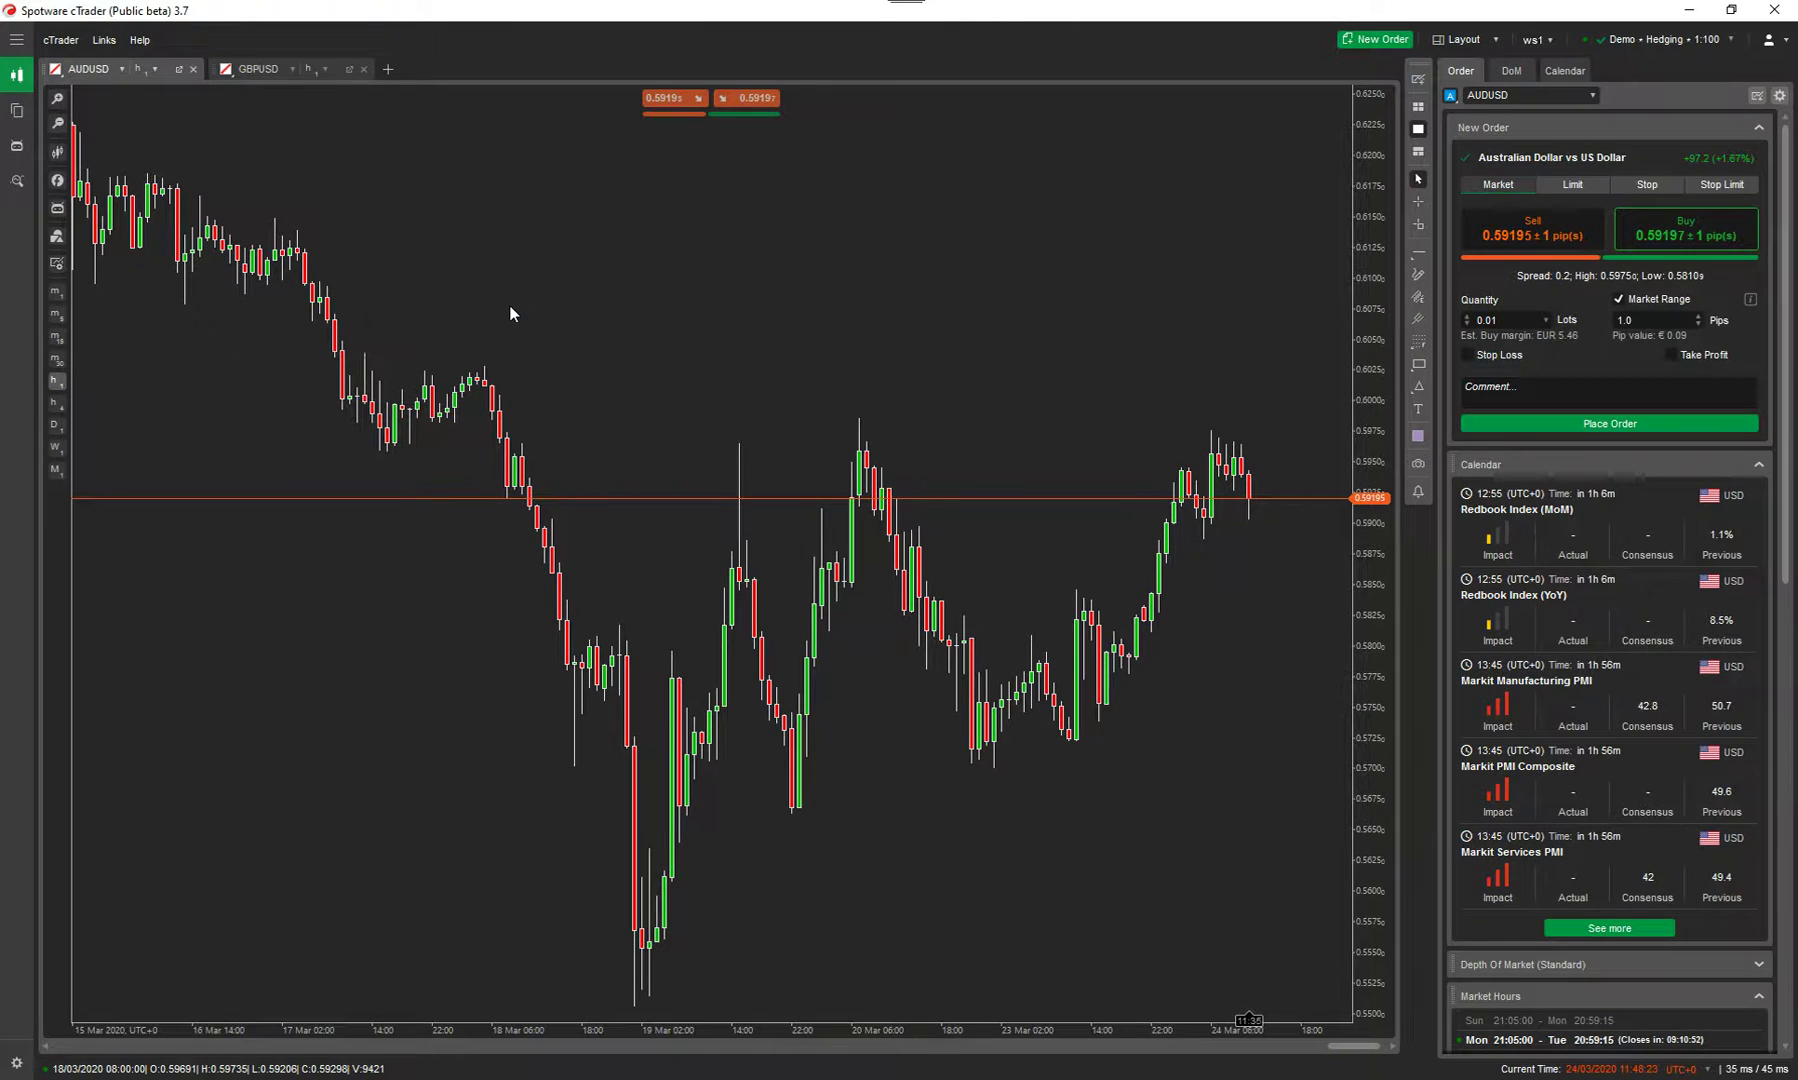
scroll(601, 346, down, 3)
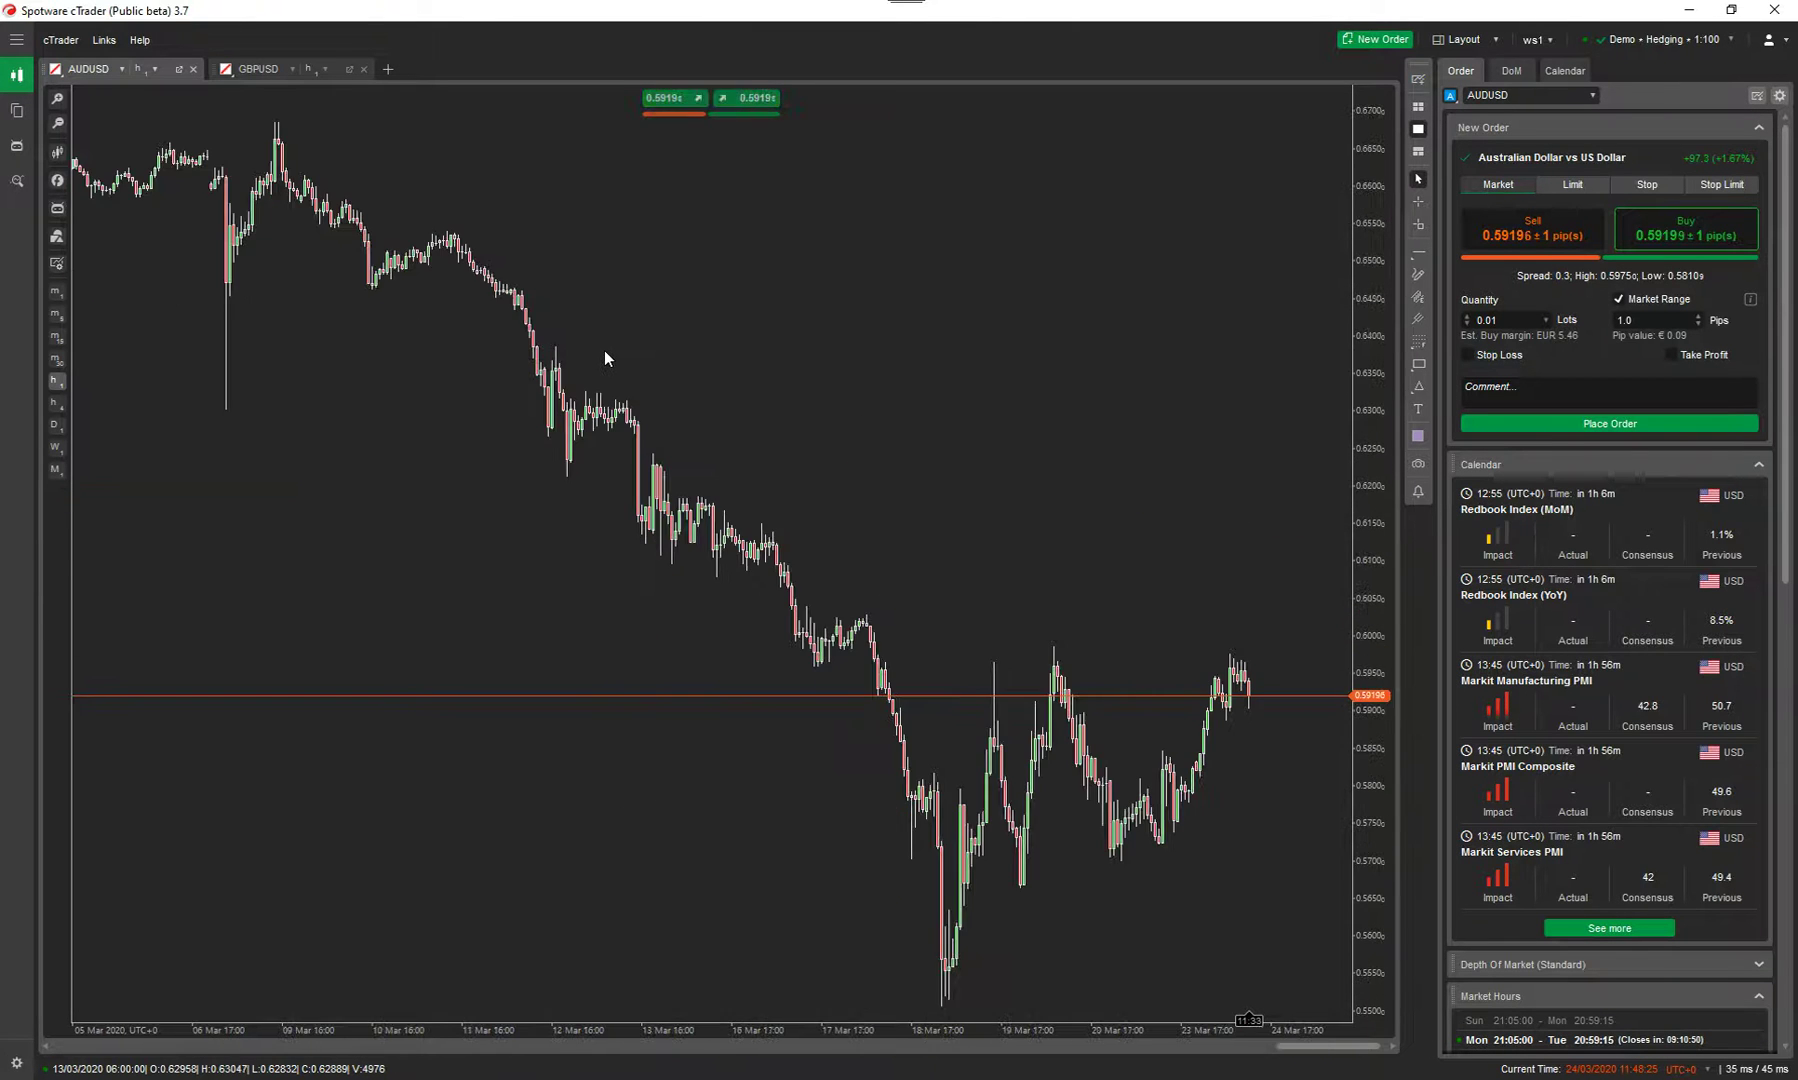
scroll(605, 357, up, 10)
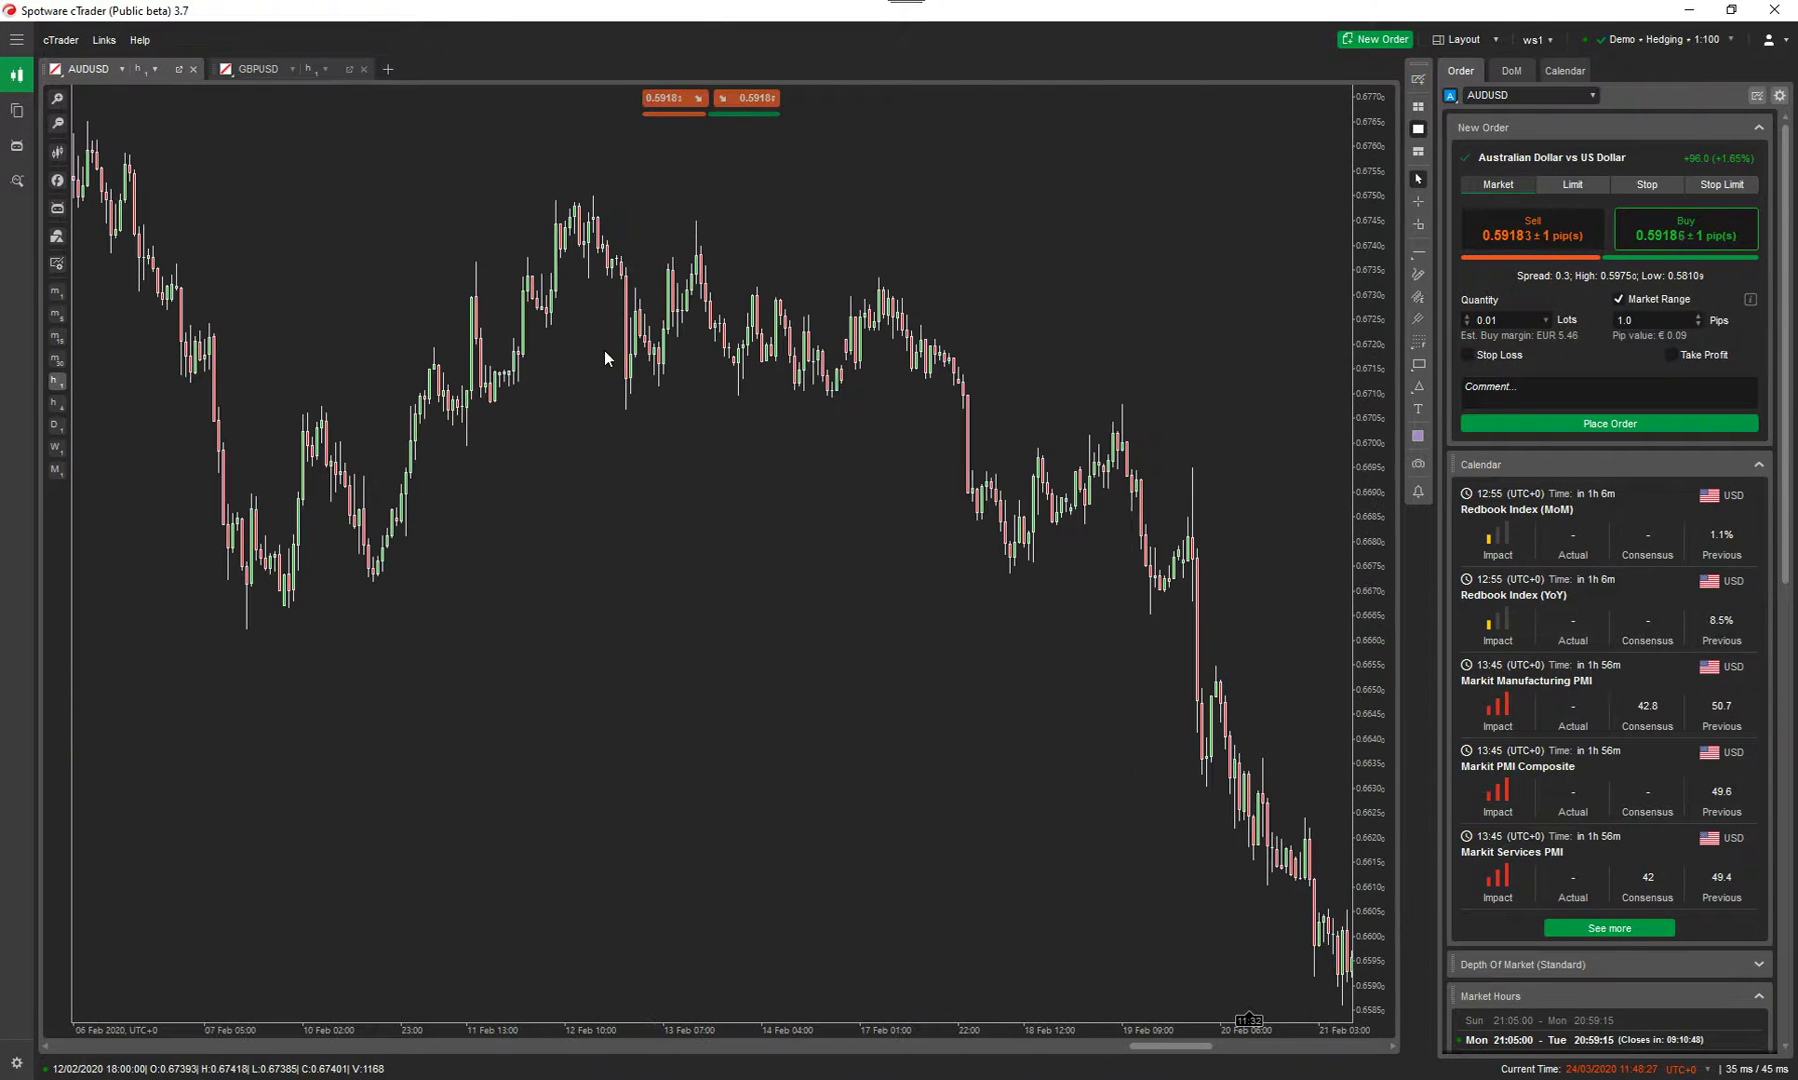
scroll(157, 317, down, 10)
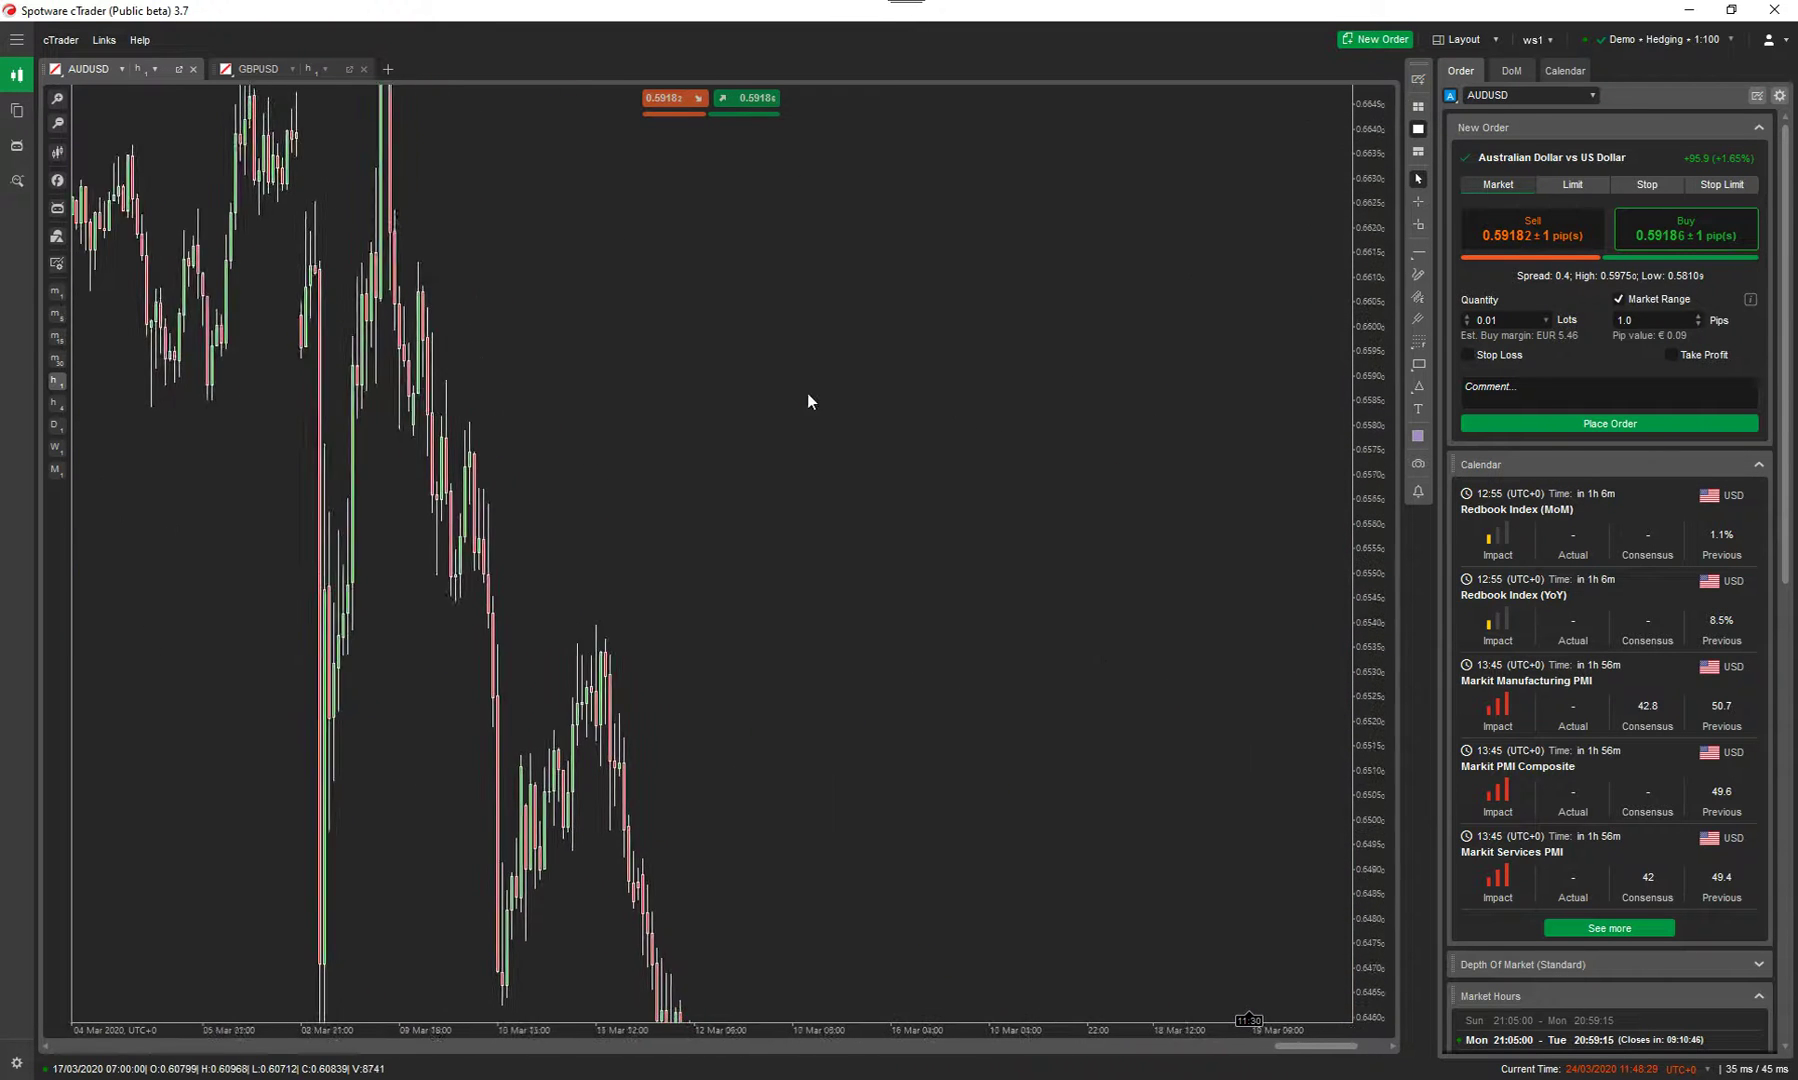
scroll(750, 410, down, 1)
scroll(626, 440, down, 1)
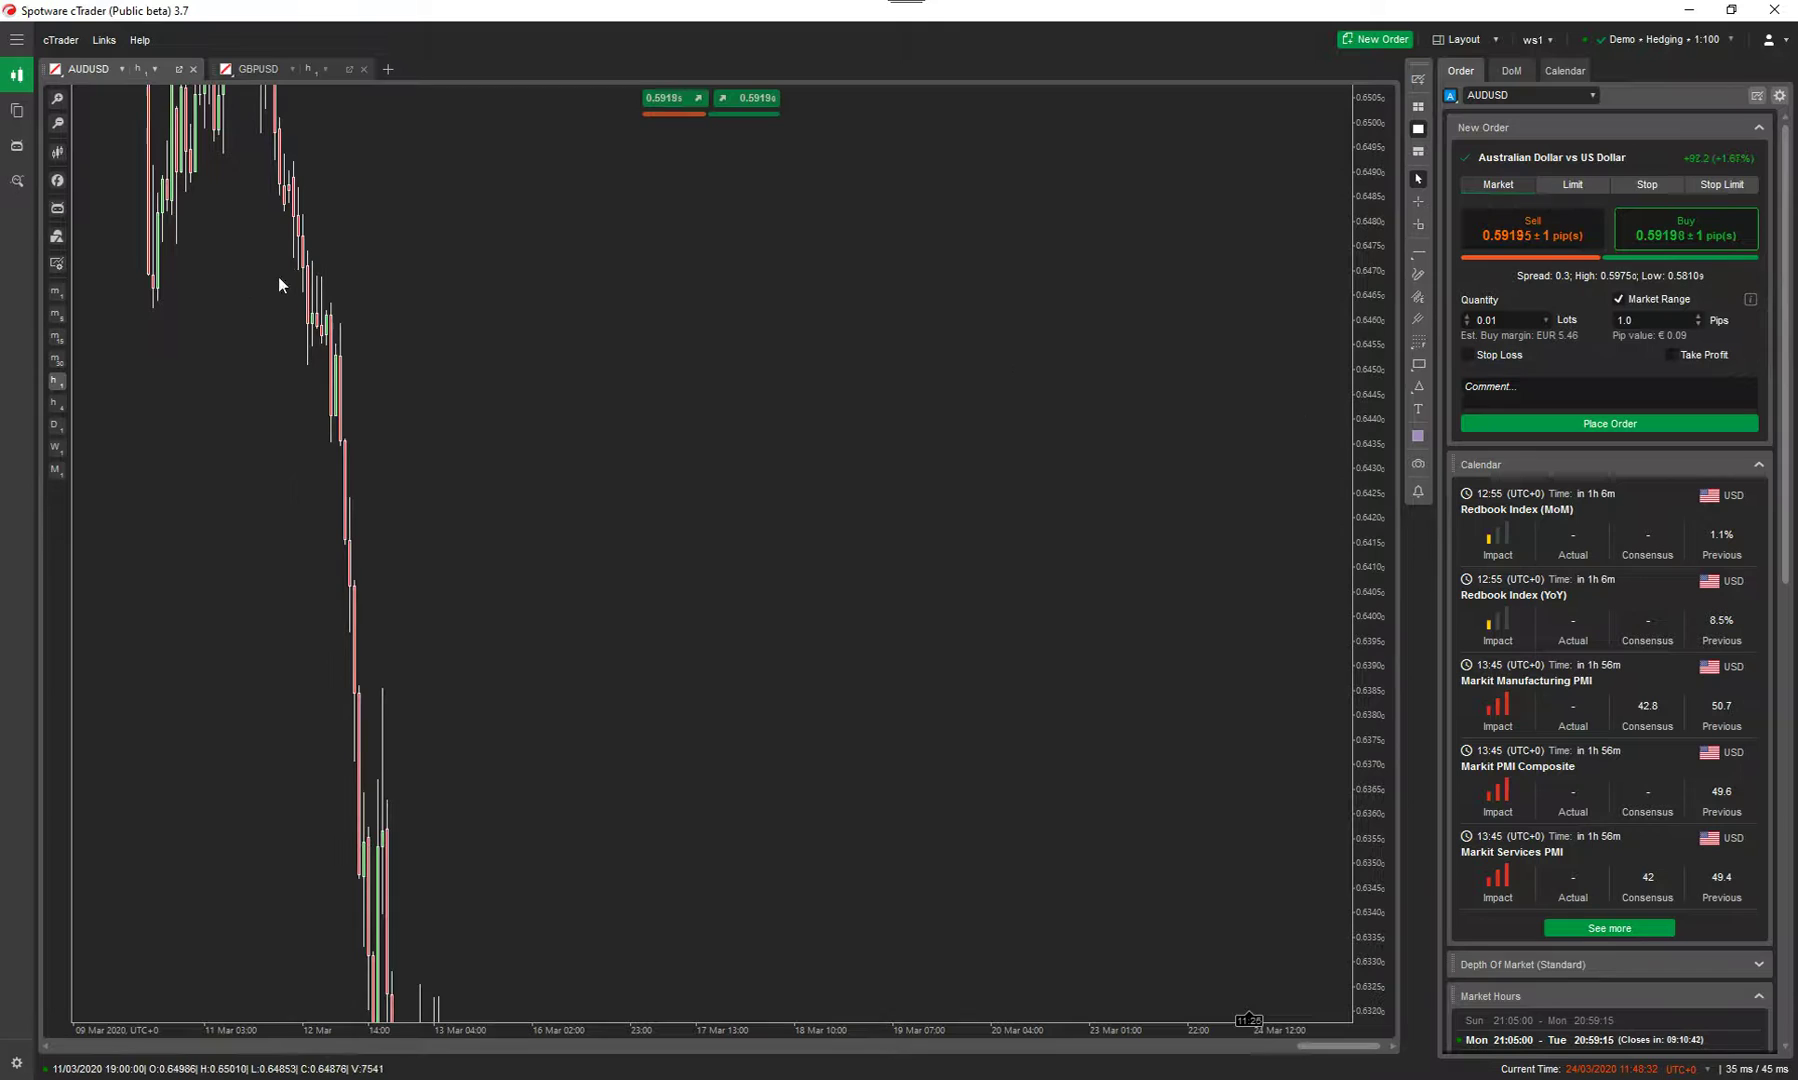
click(256, 69)
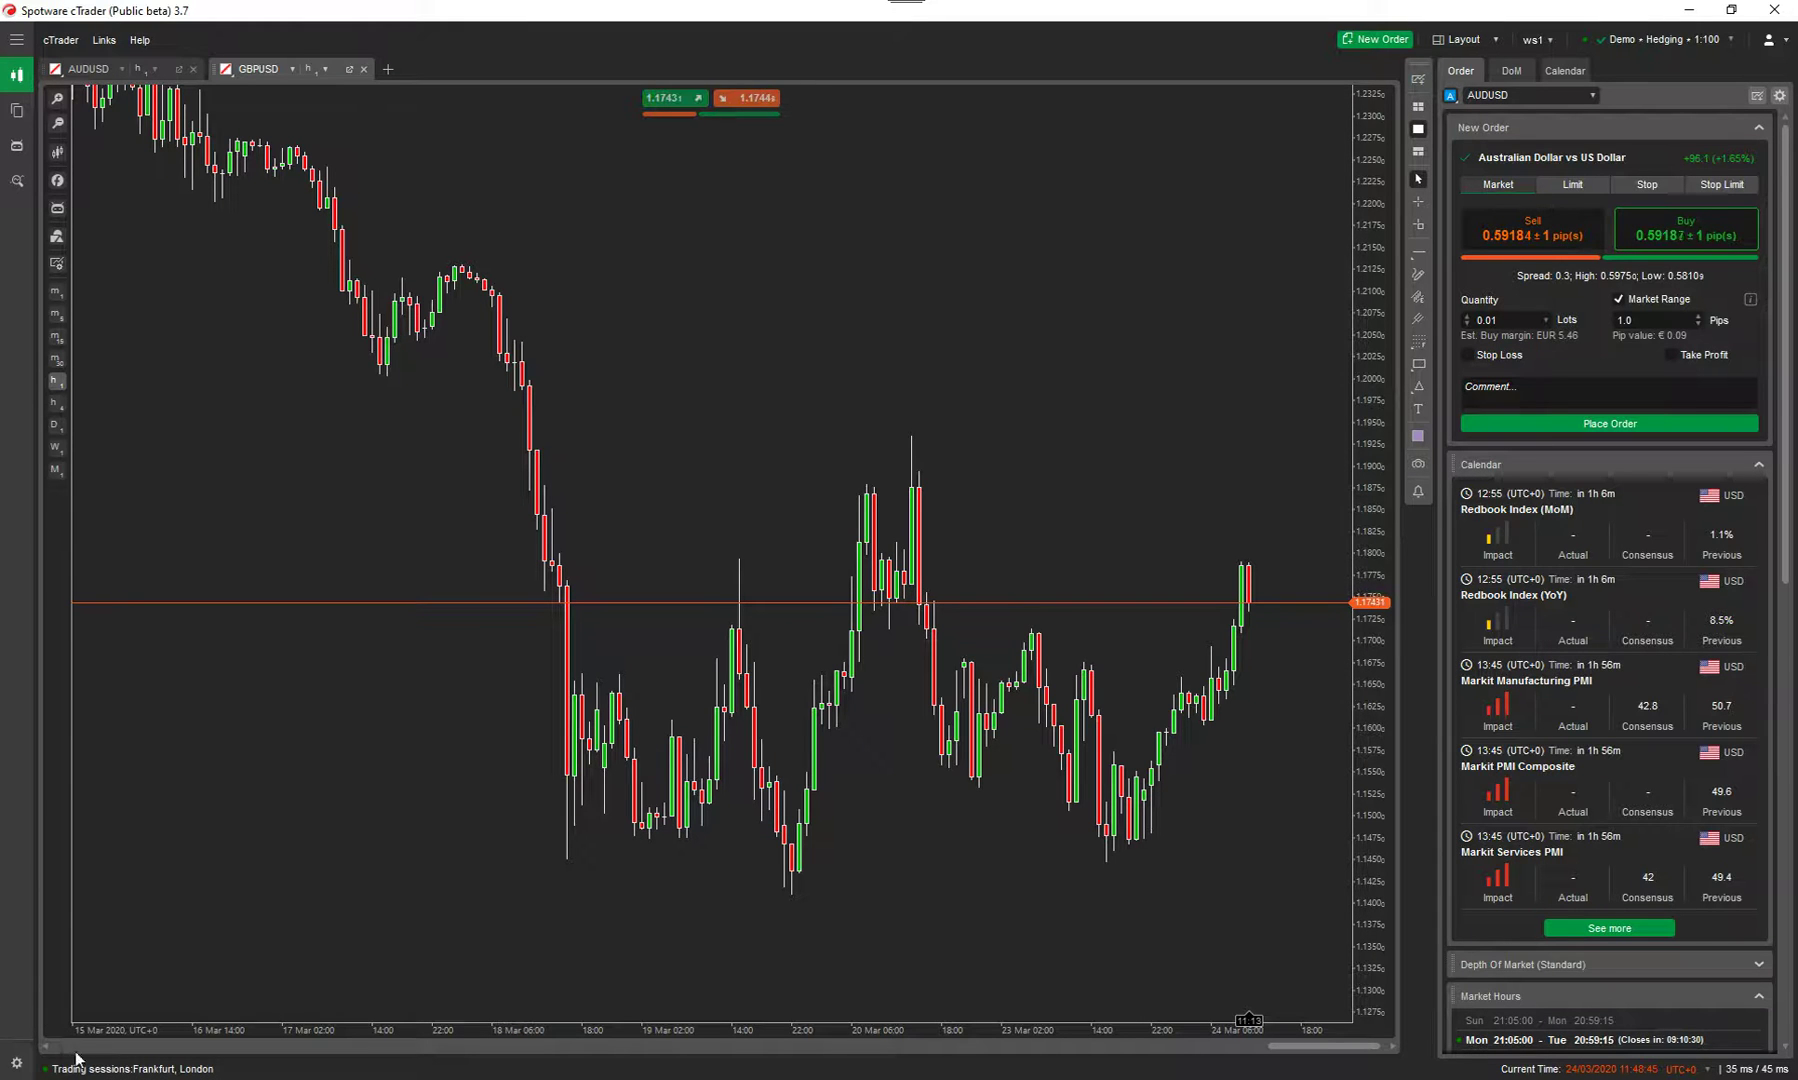
Open Settings > Hotkeys, move the window aside, and select the F11 field for Switch layout
click(16, 1064)
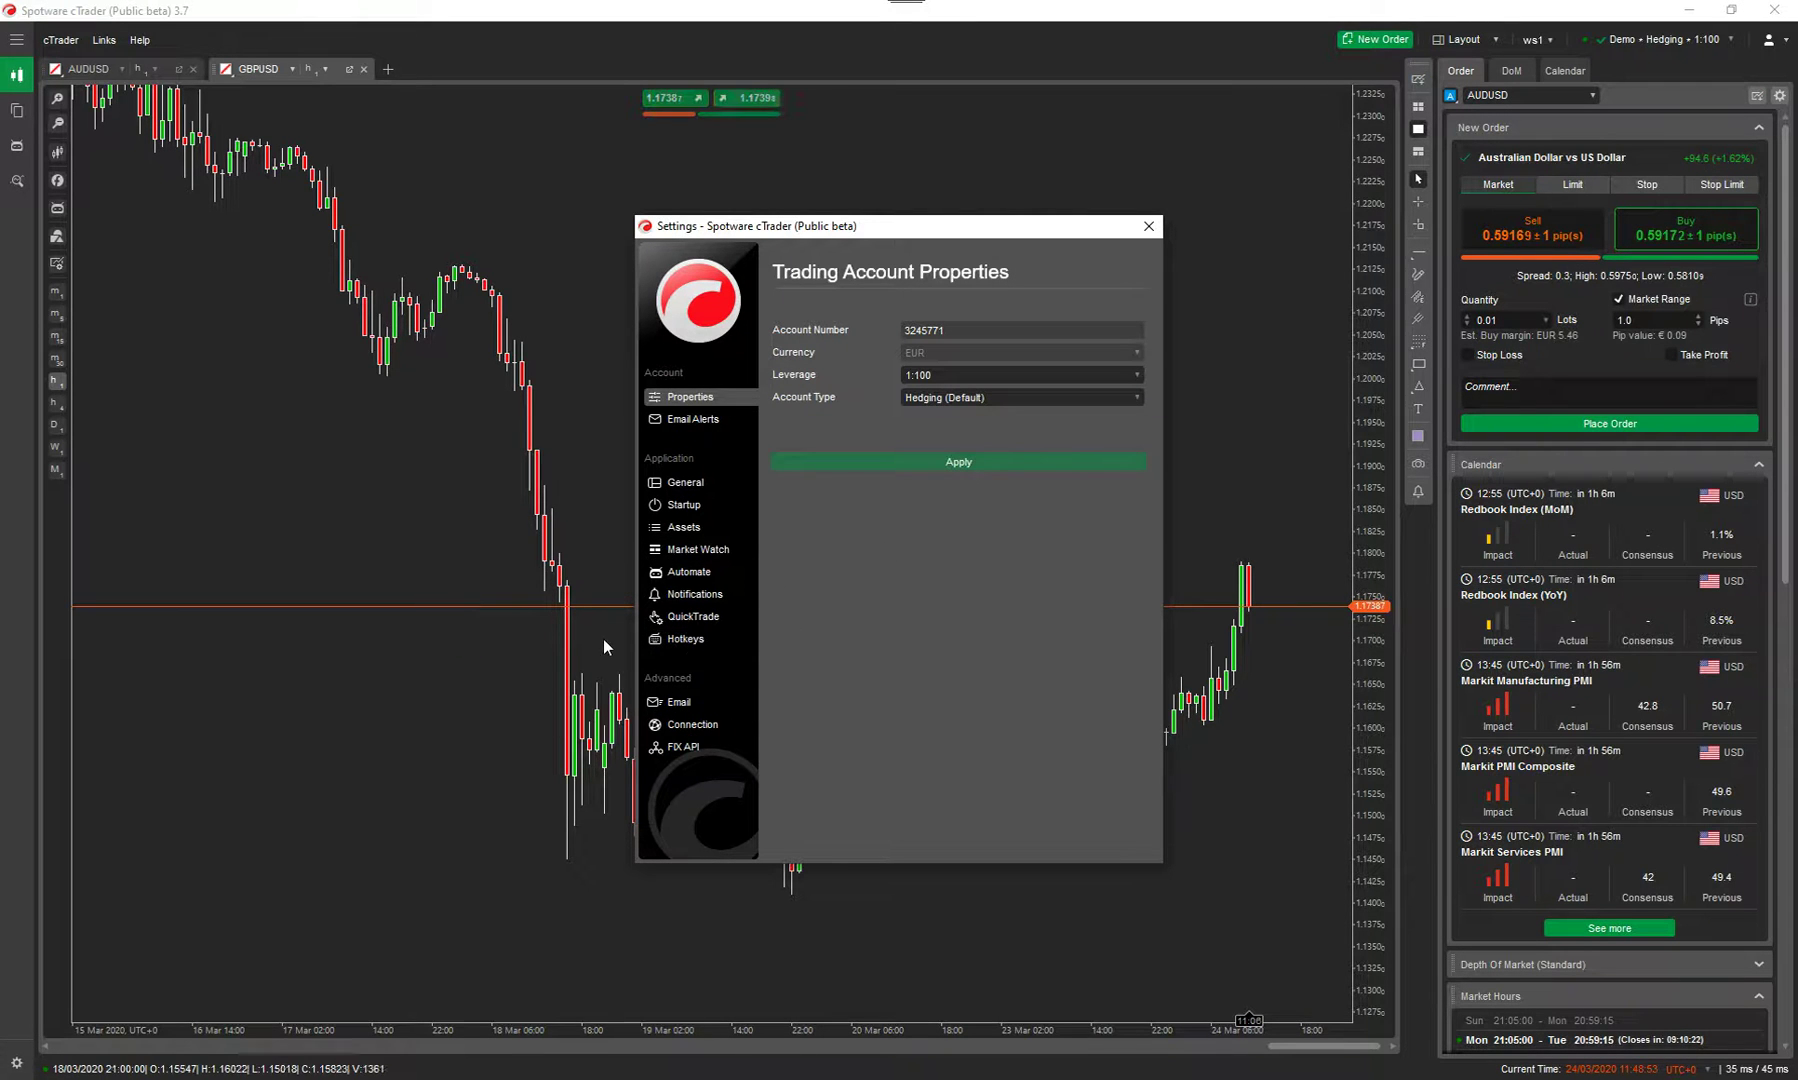
click(690, 640)
drag(961, 237, 624, 163)
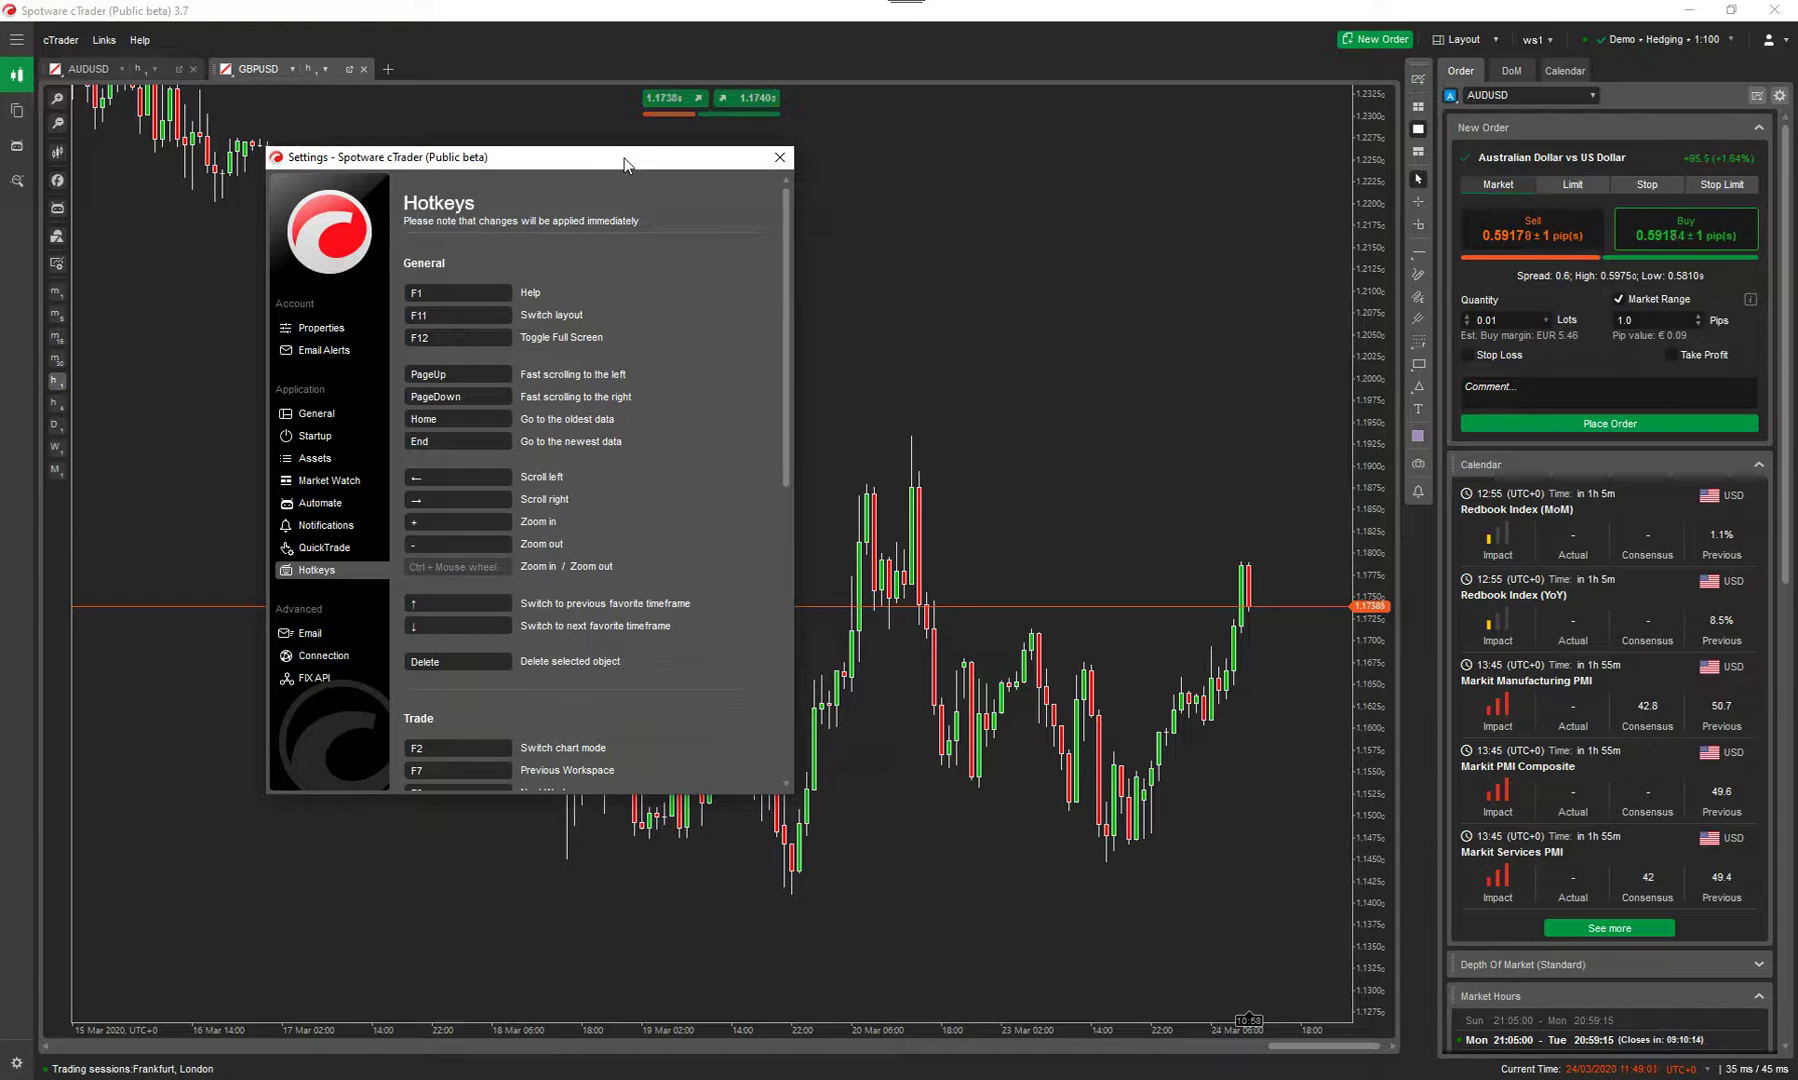
click(450, 315)
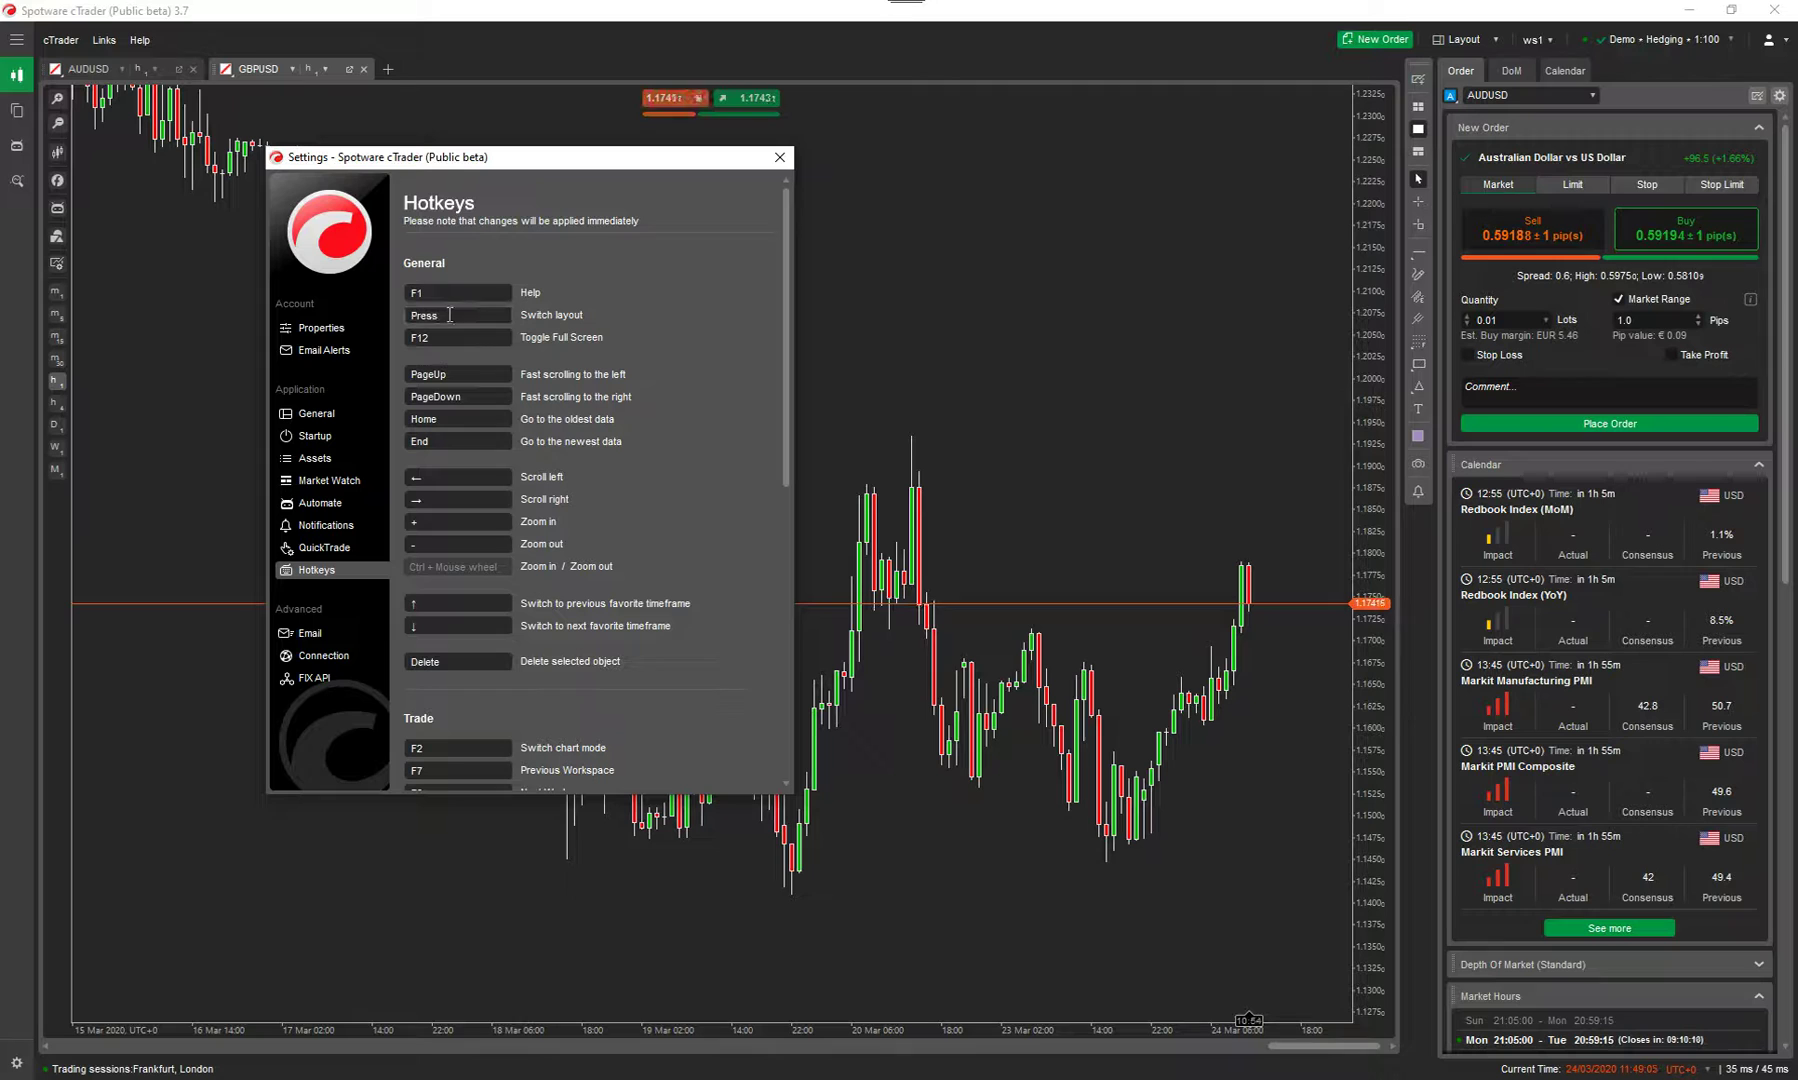
Try Q, Delete and O for Switch layout, discard the conflicts, and finally assign F6
key(F11)
click(457, 316)
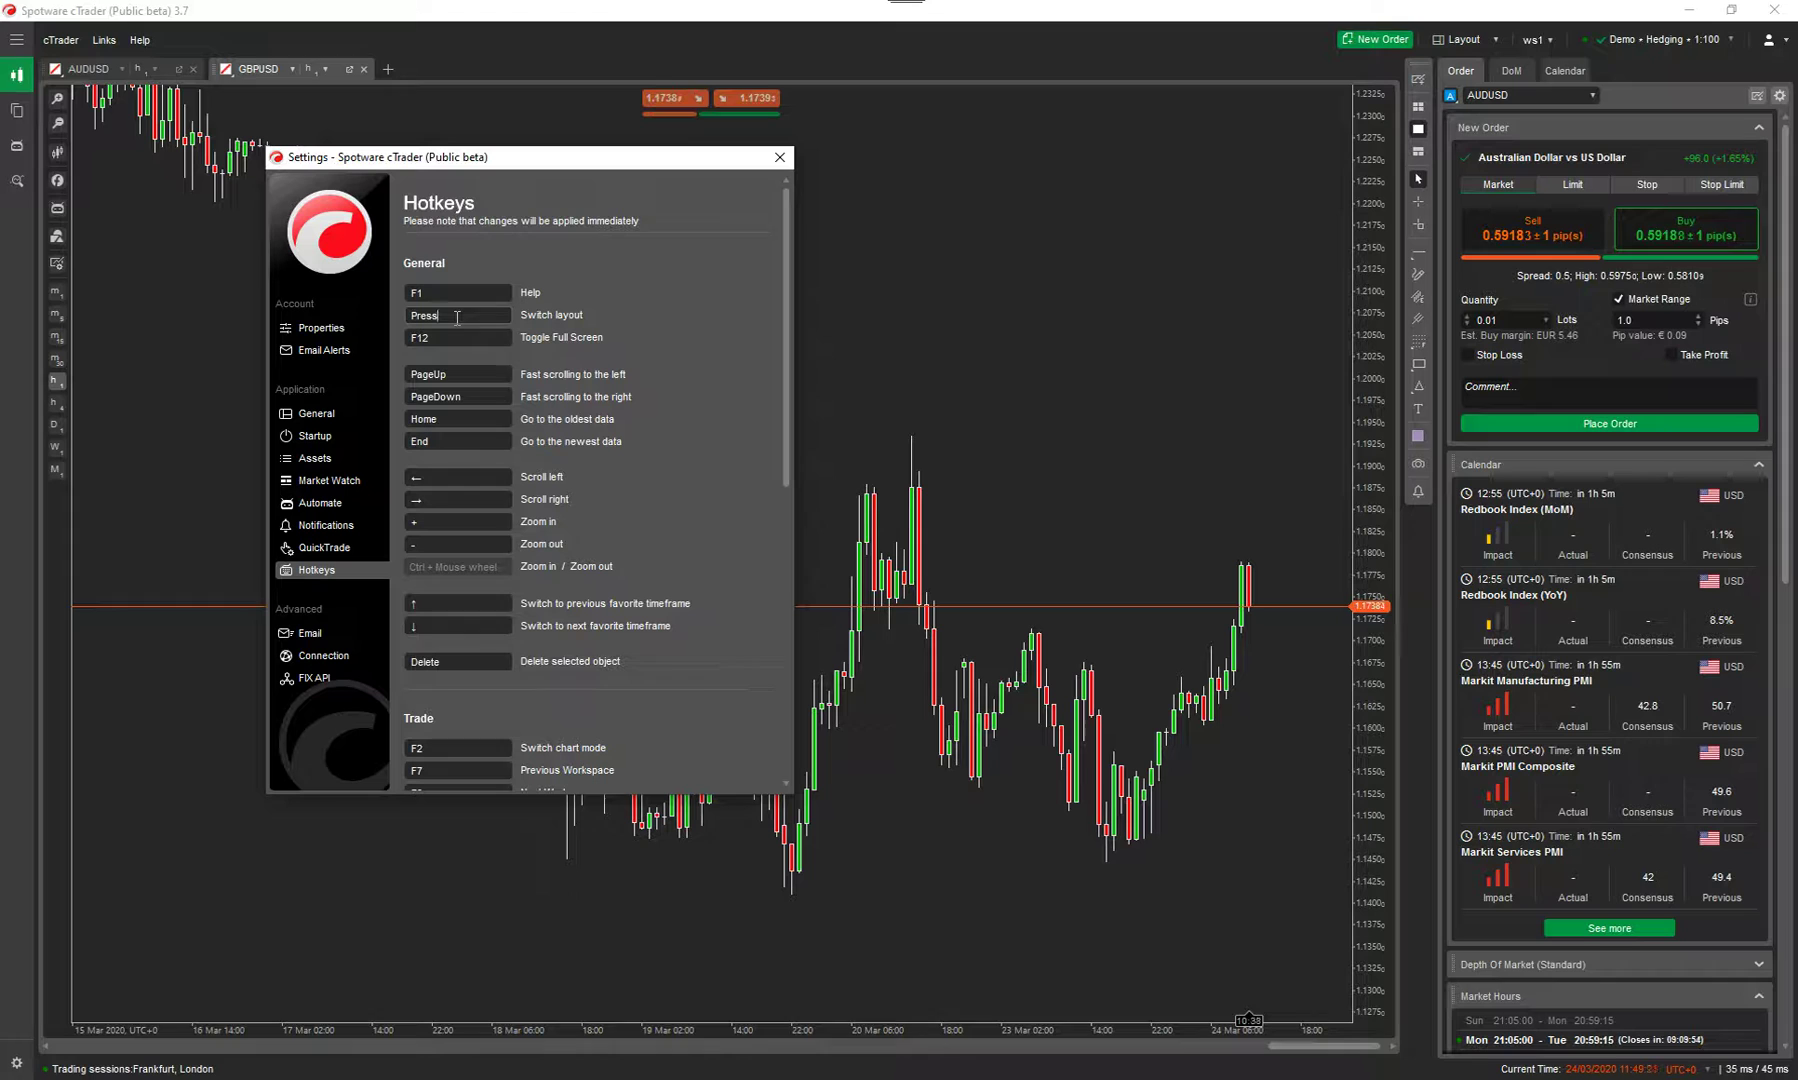
key(q)
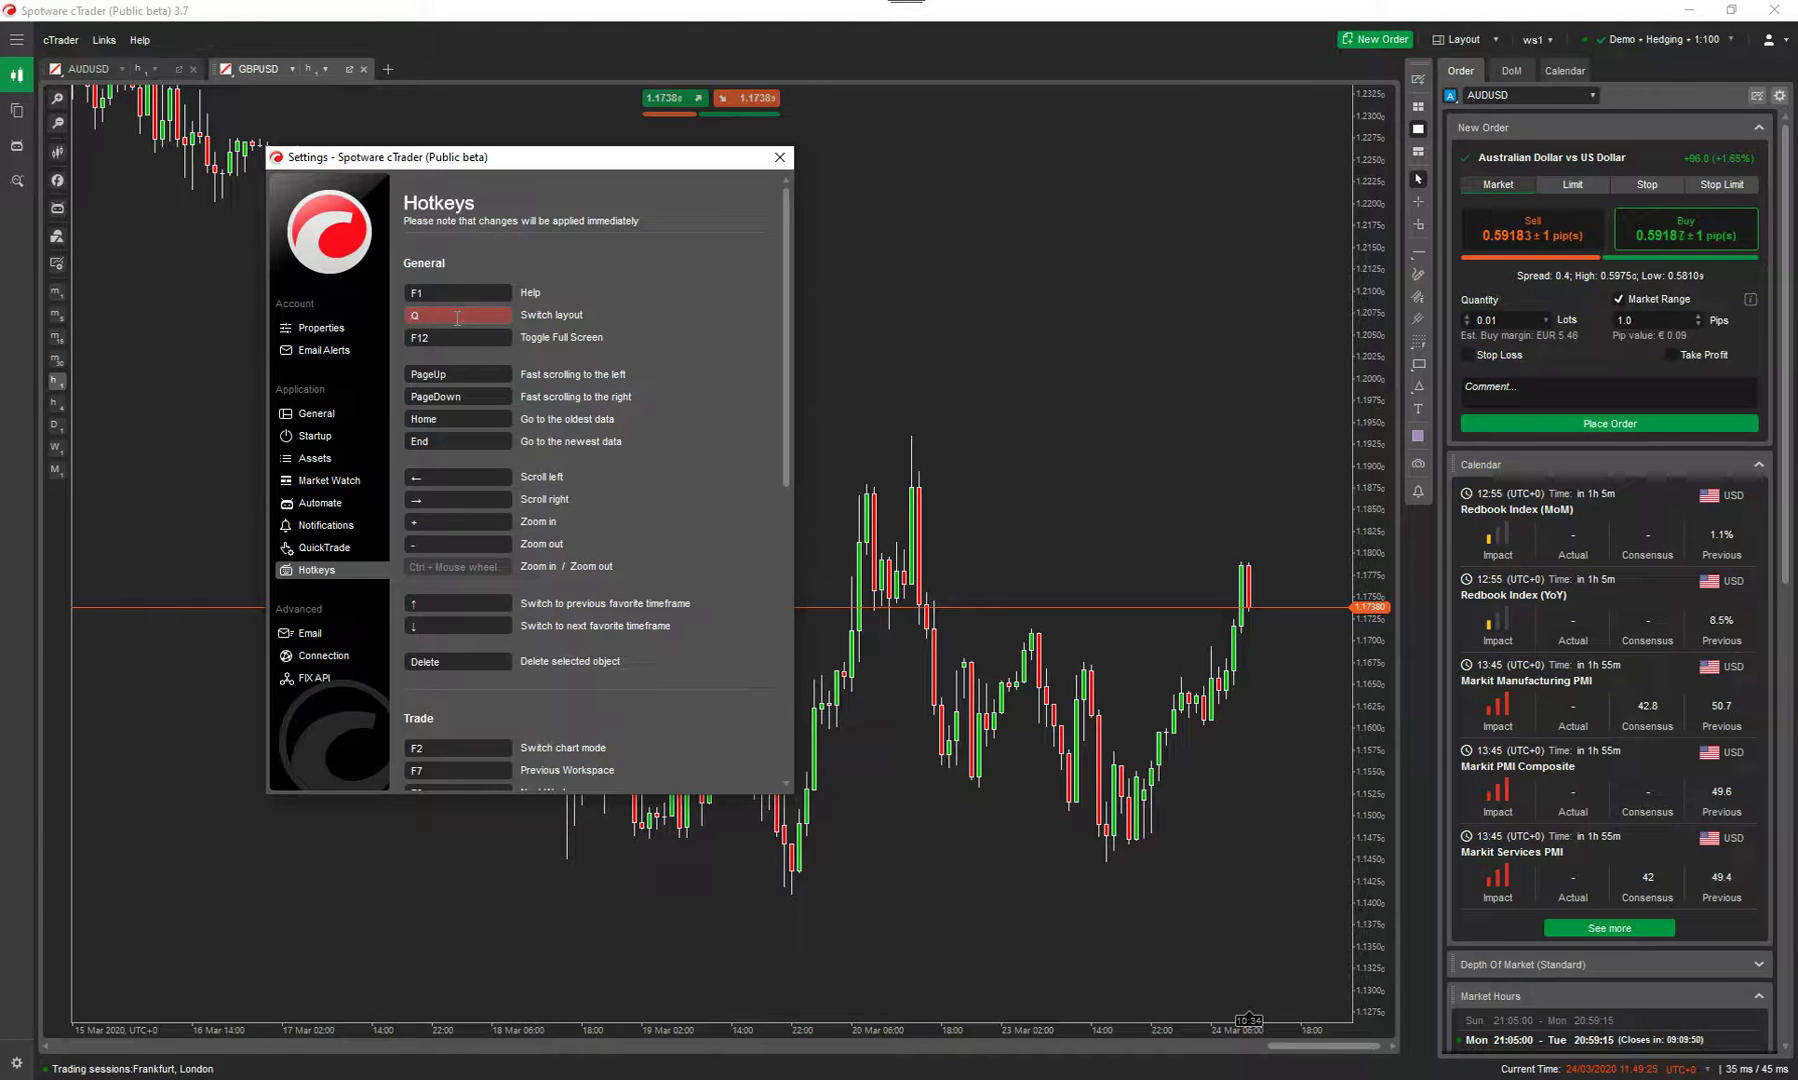
key(Delete)
click(508, 316)
key(F11)
click(443, 316)
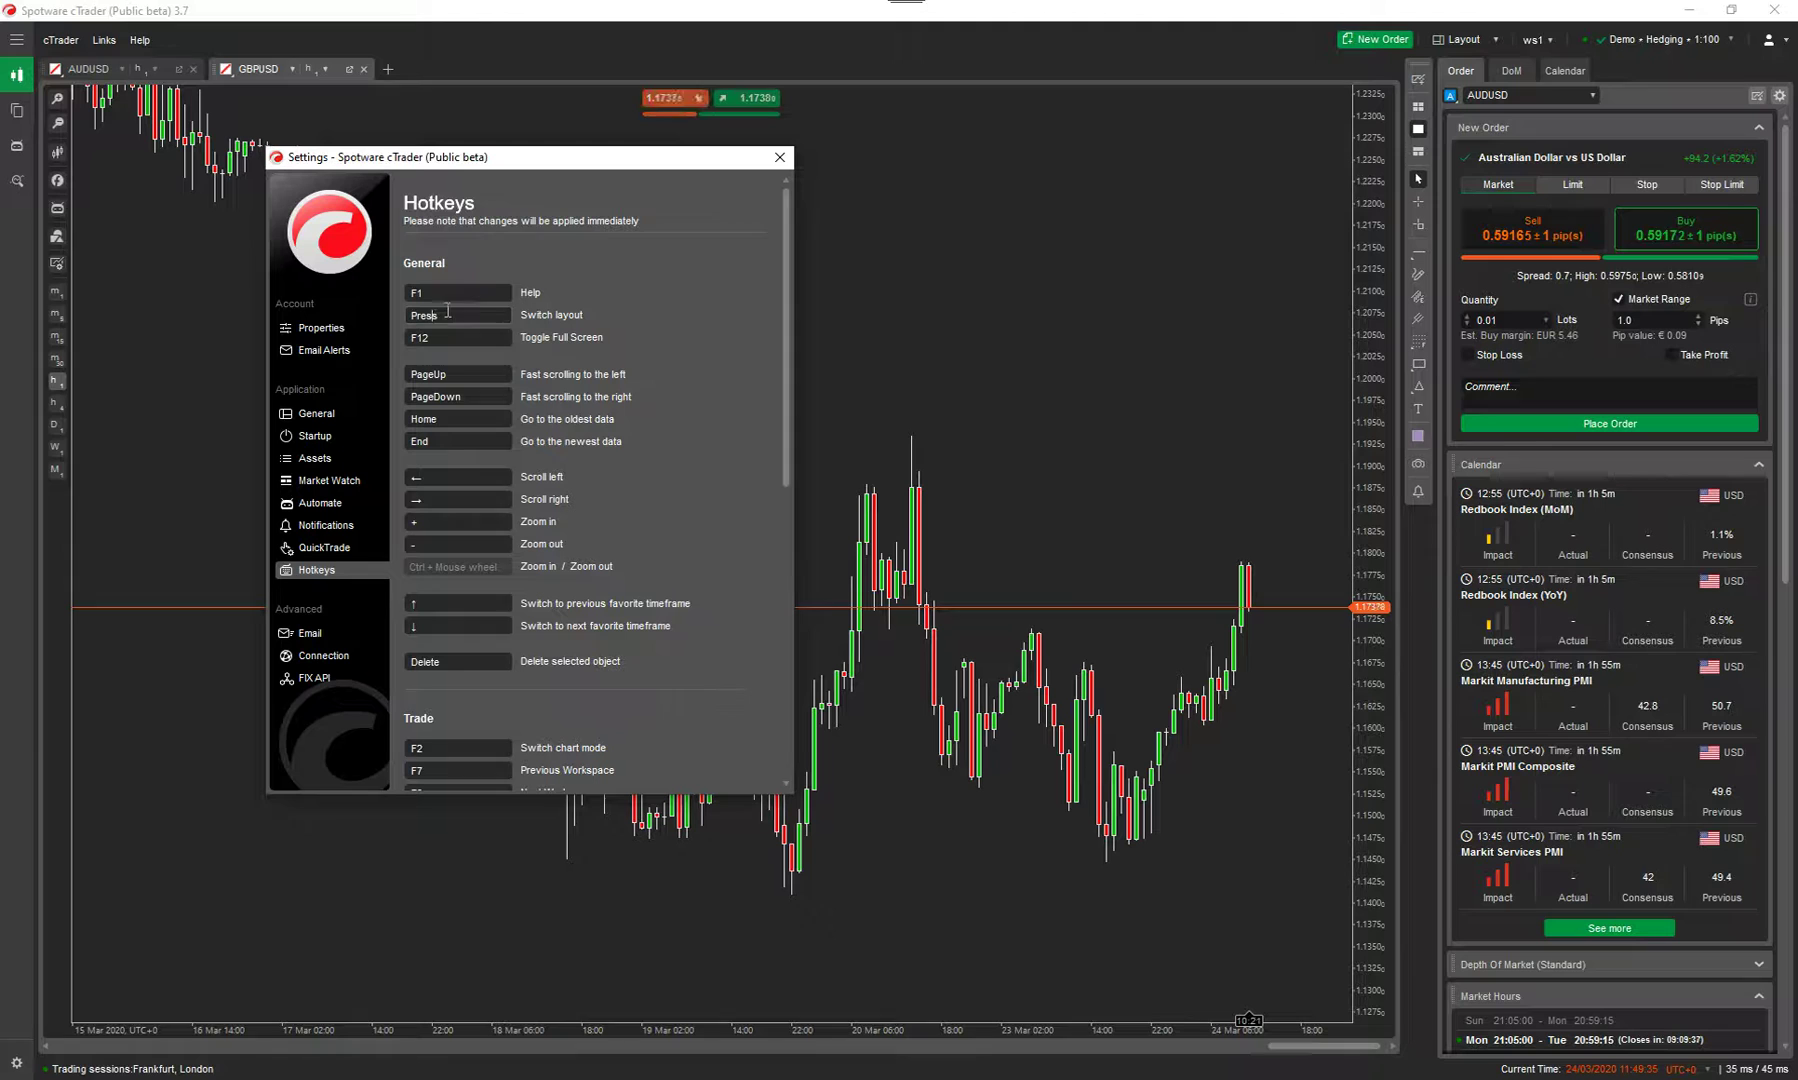
key(o)
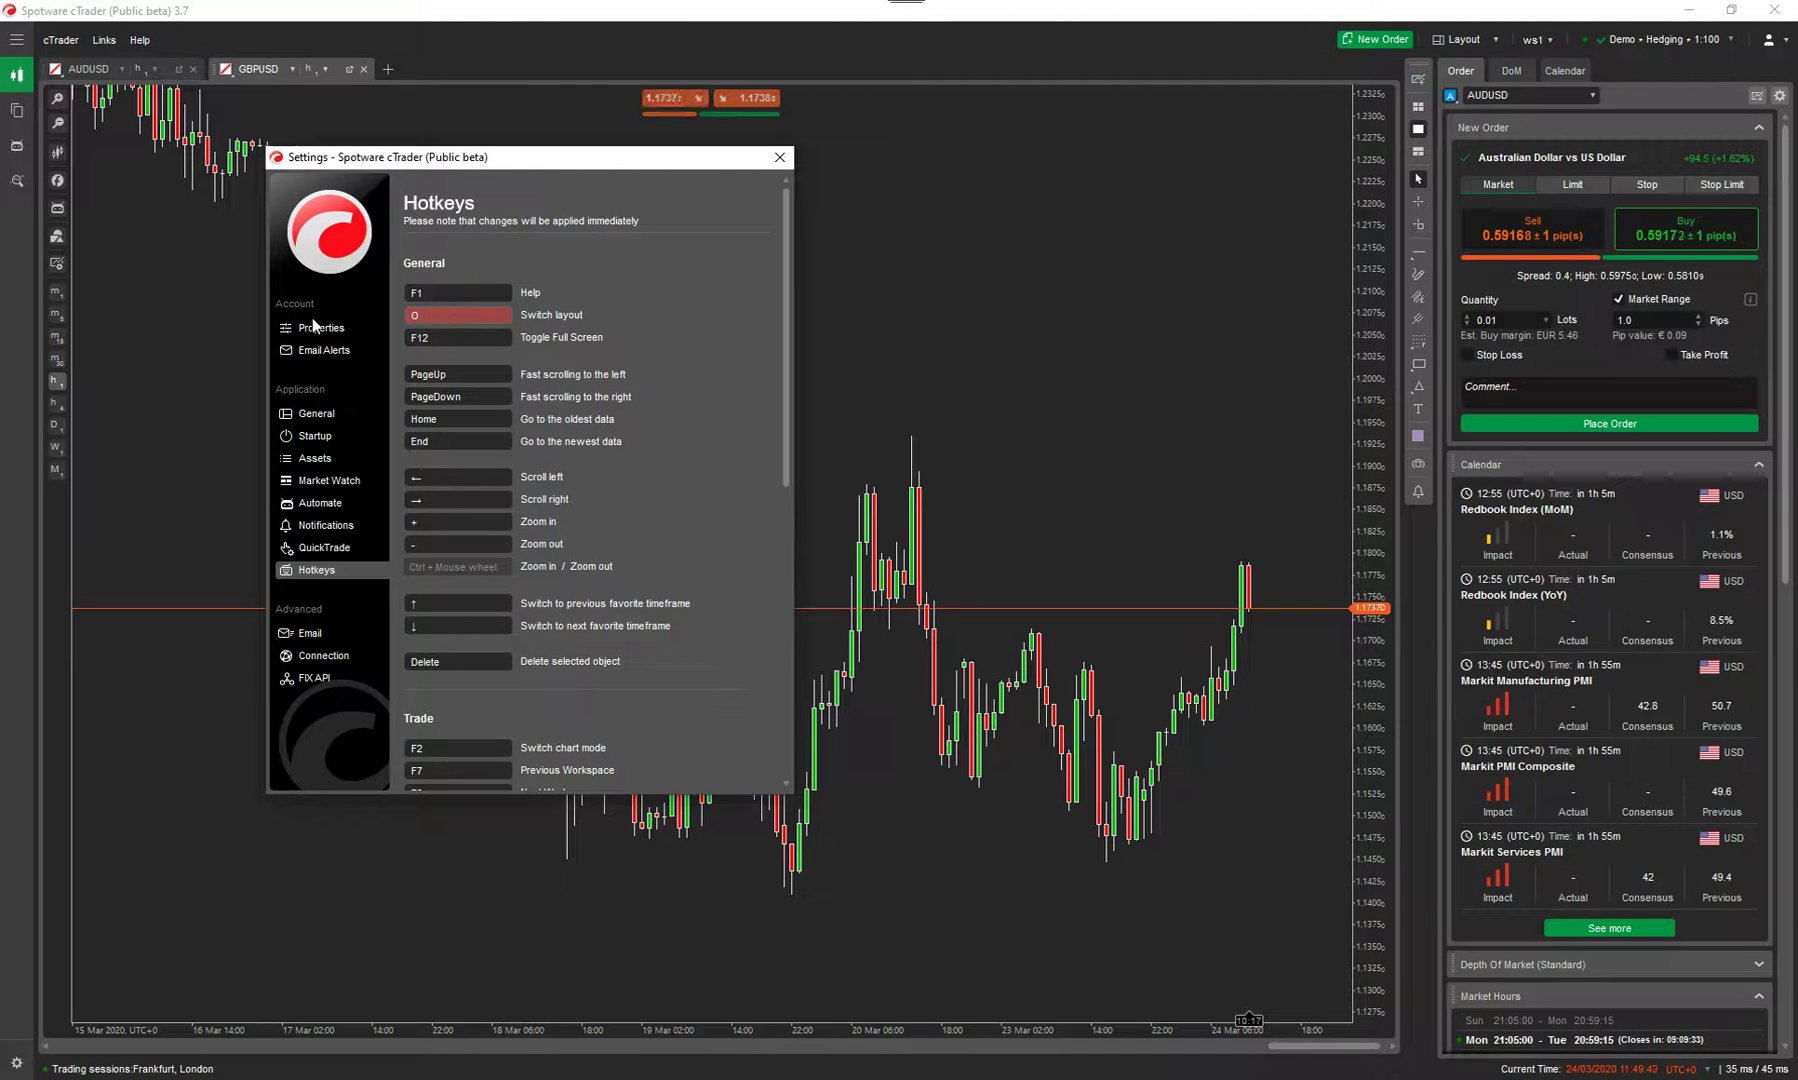
key(F6)
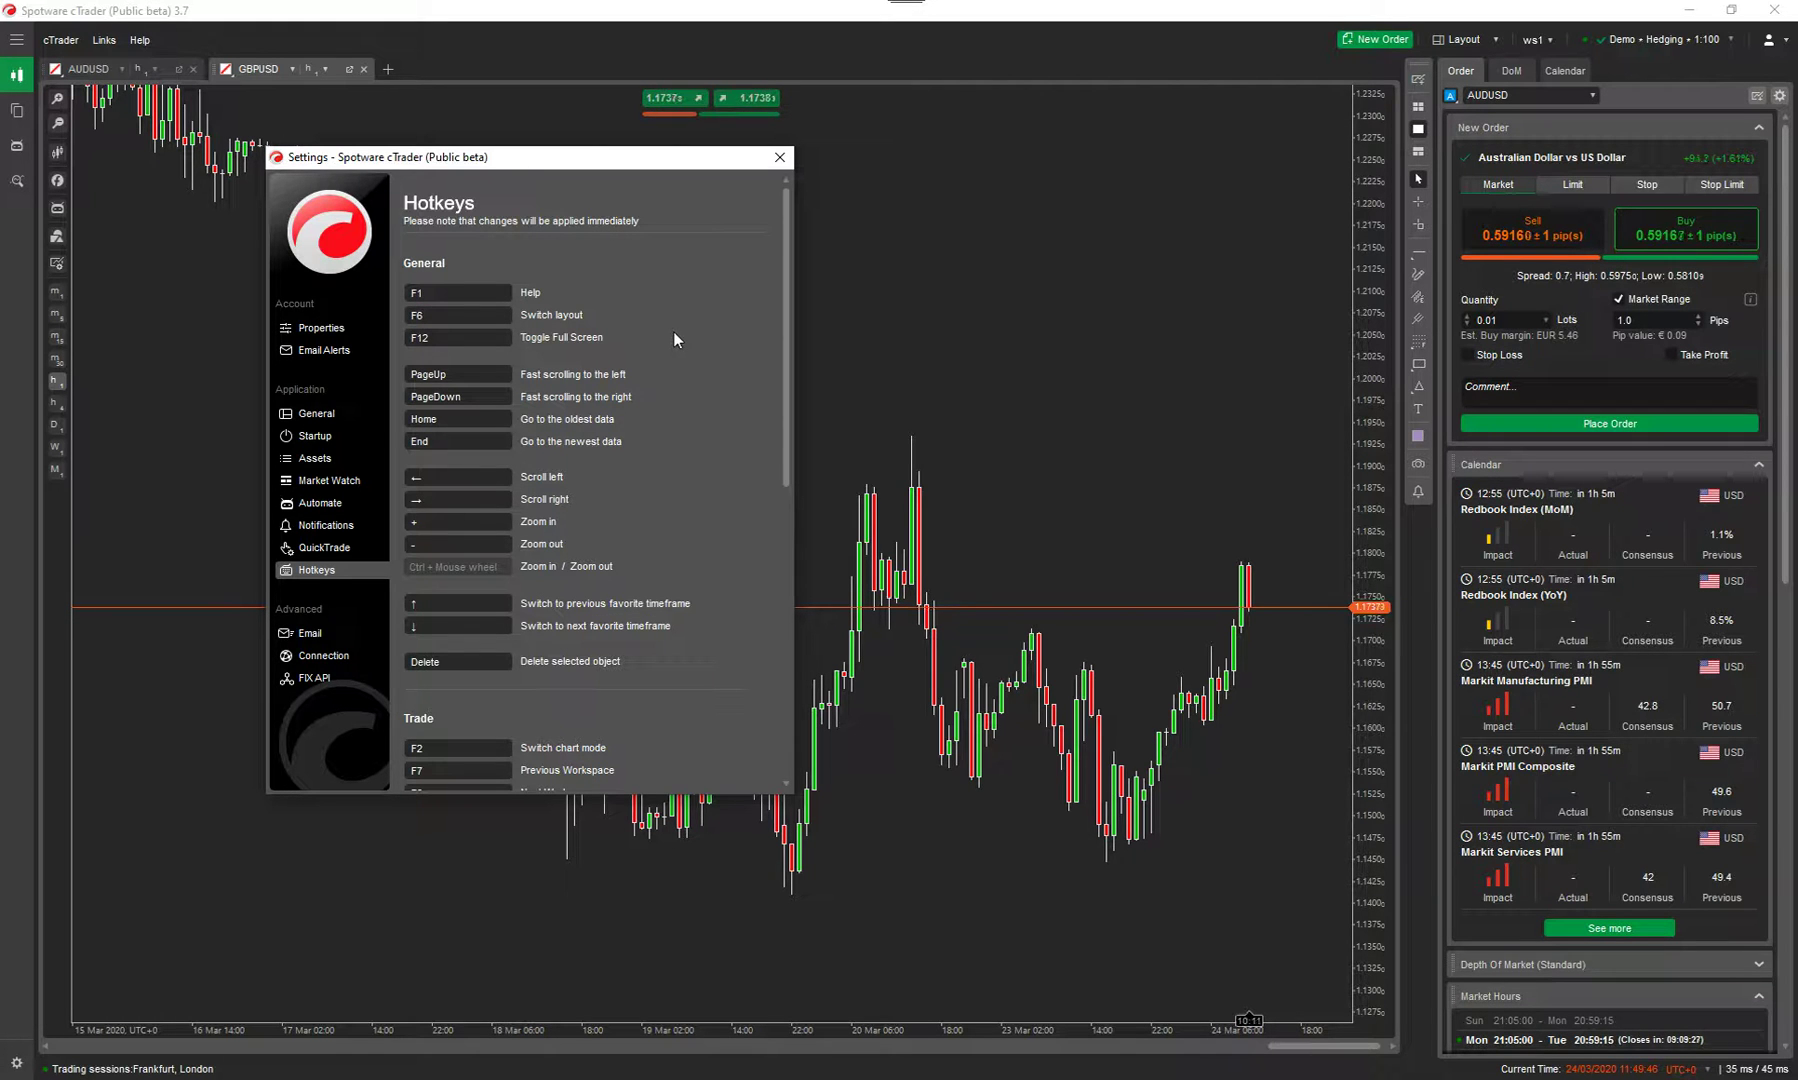
Press F6 three times on the chart to cycle back to all panels, then move Settings up-right
click(1061, 350)
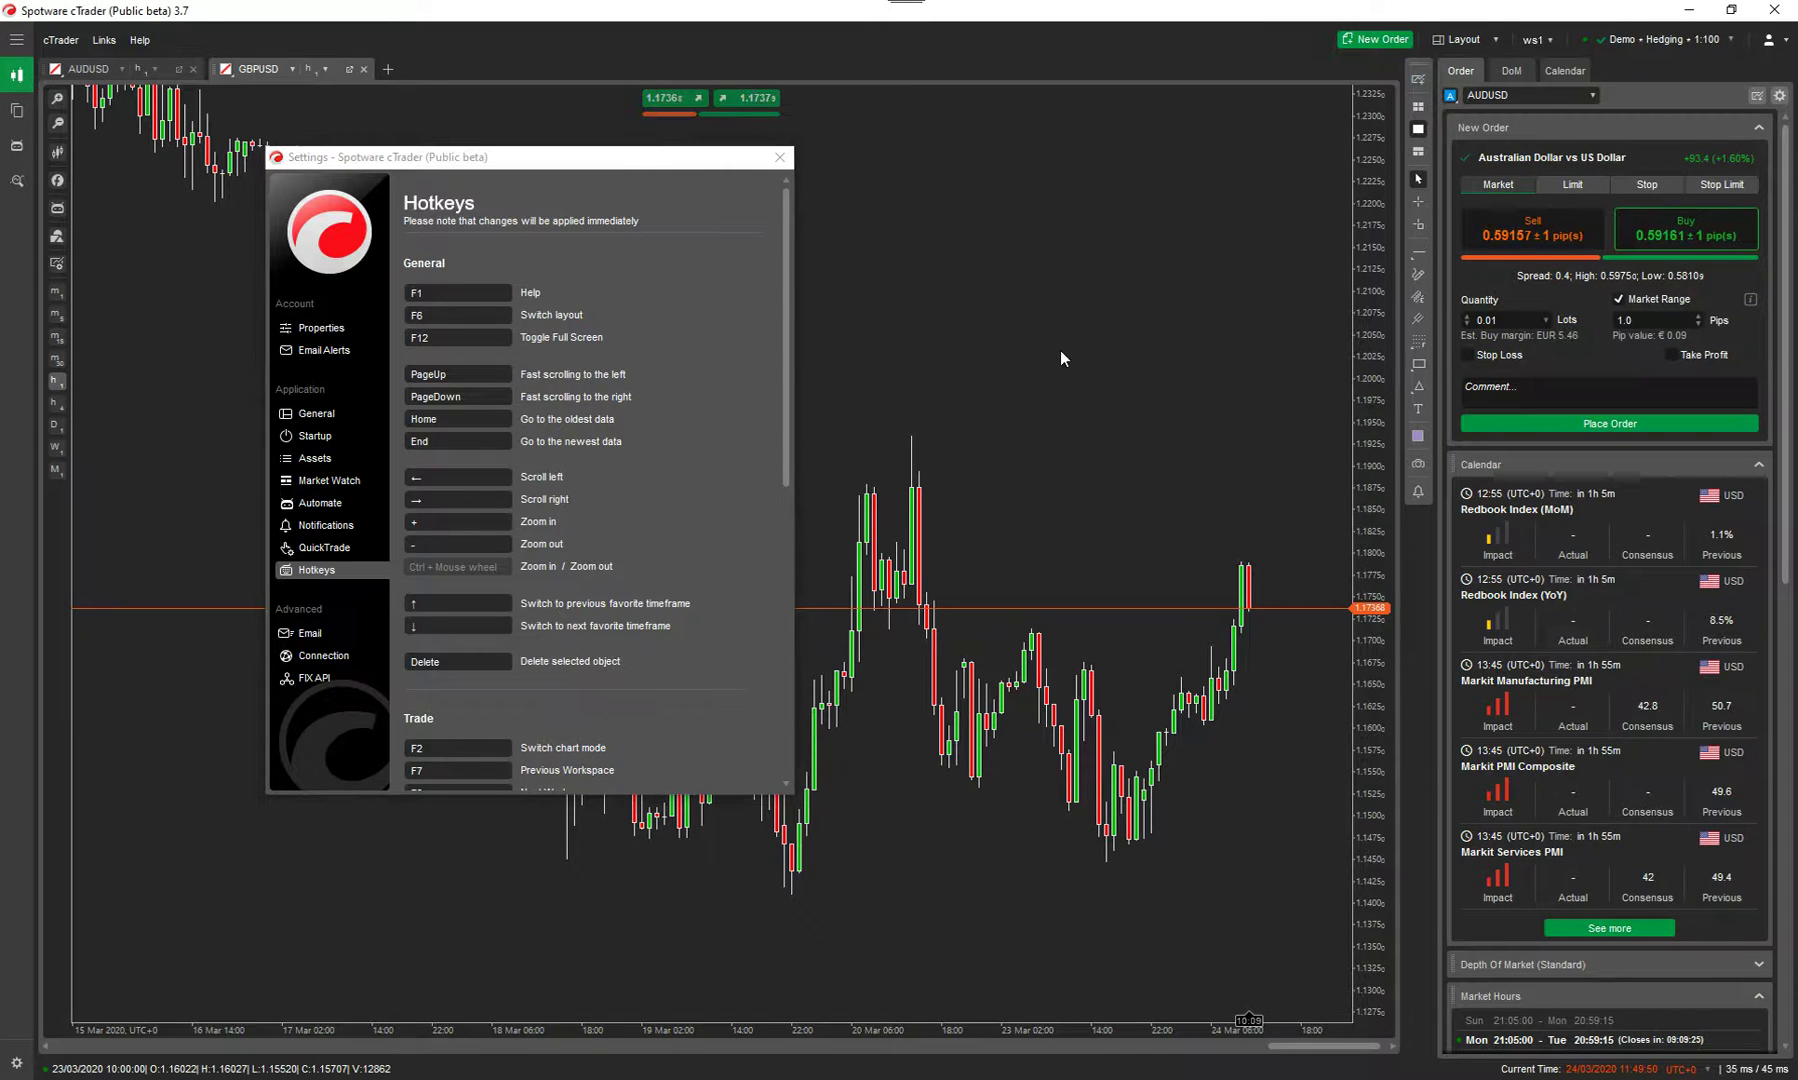
key(F6)
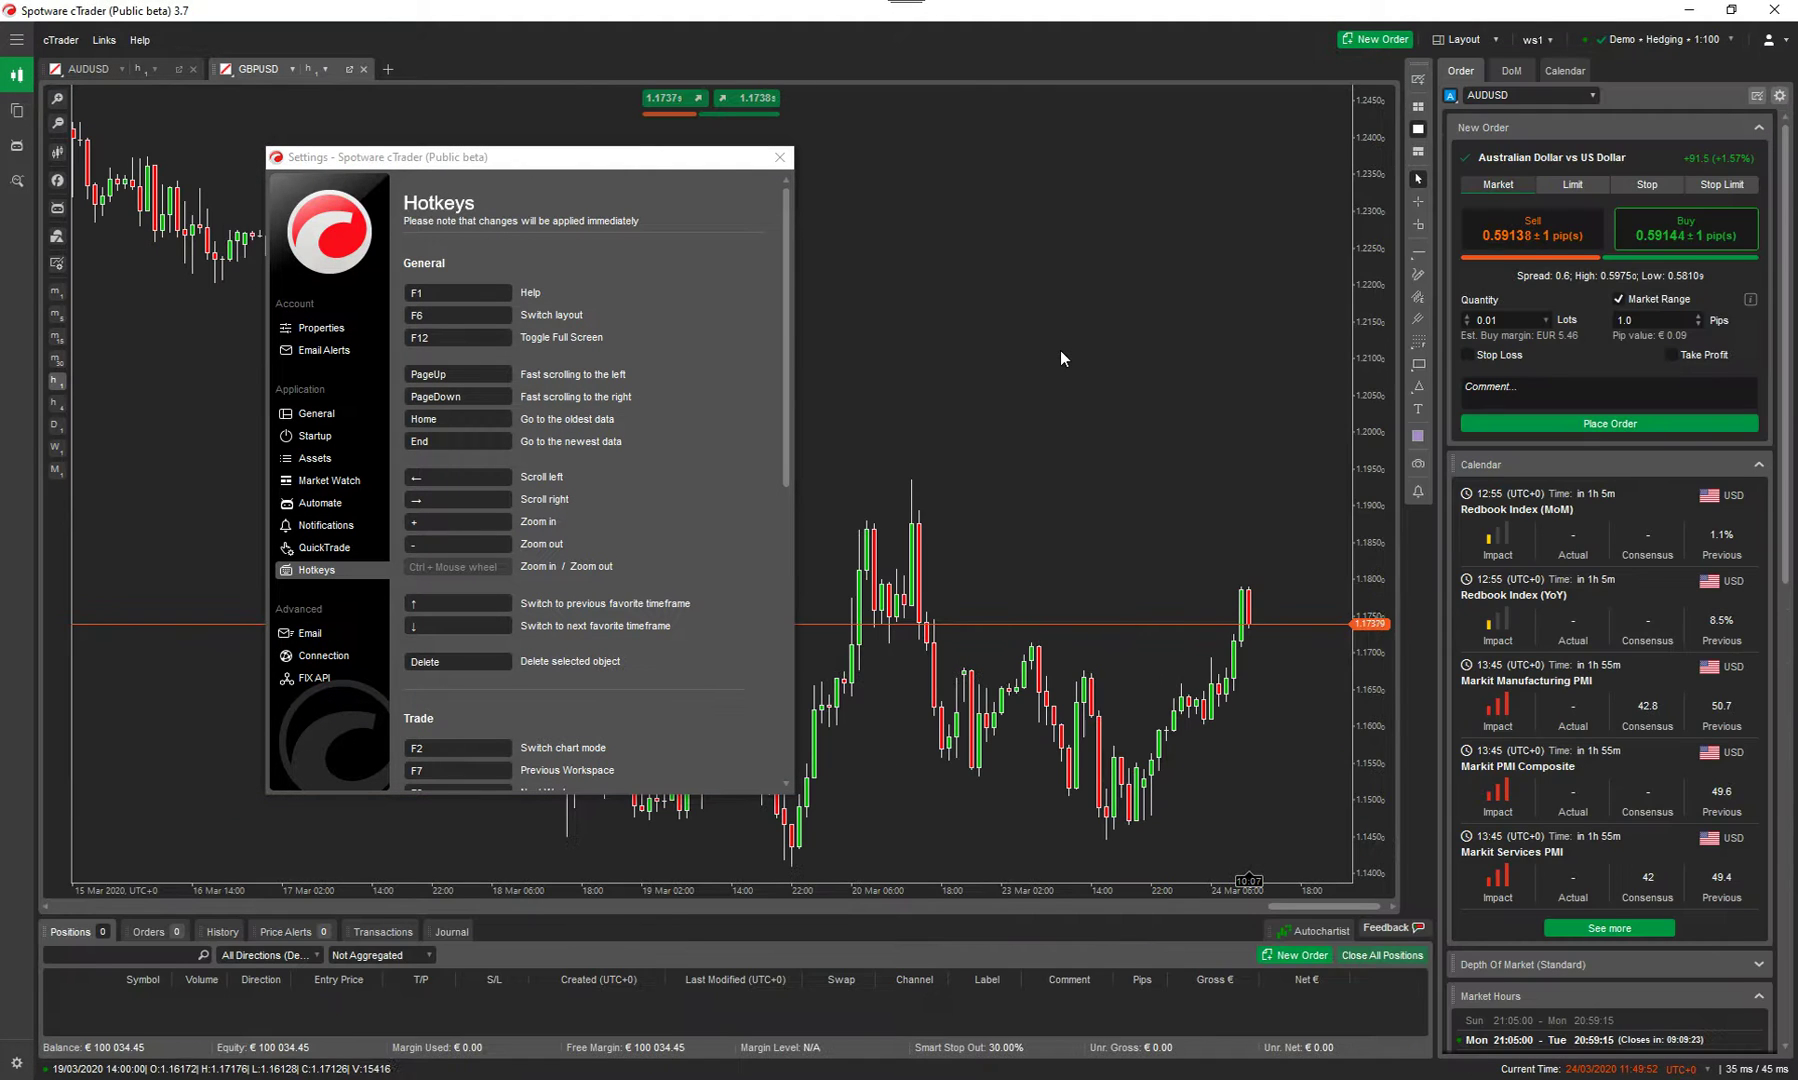
key(F6)
key(F6)
key(F6)
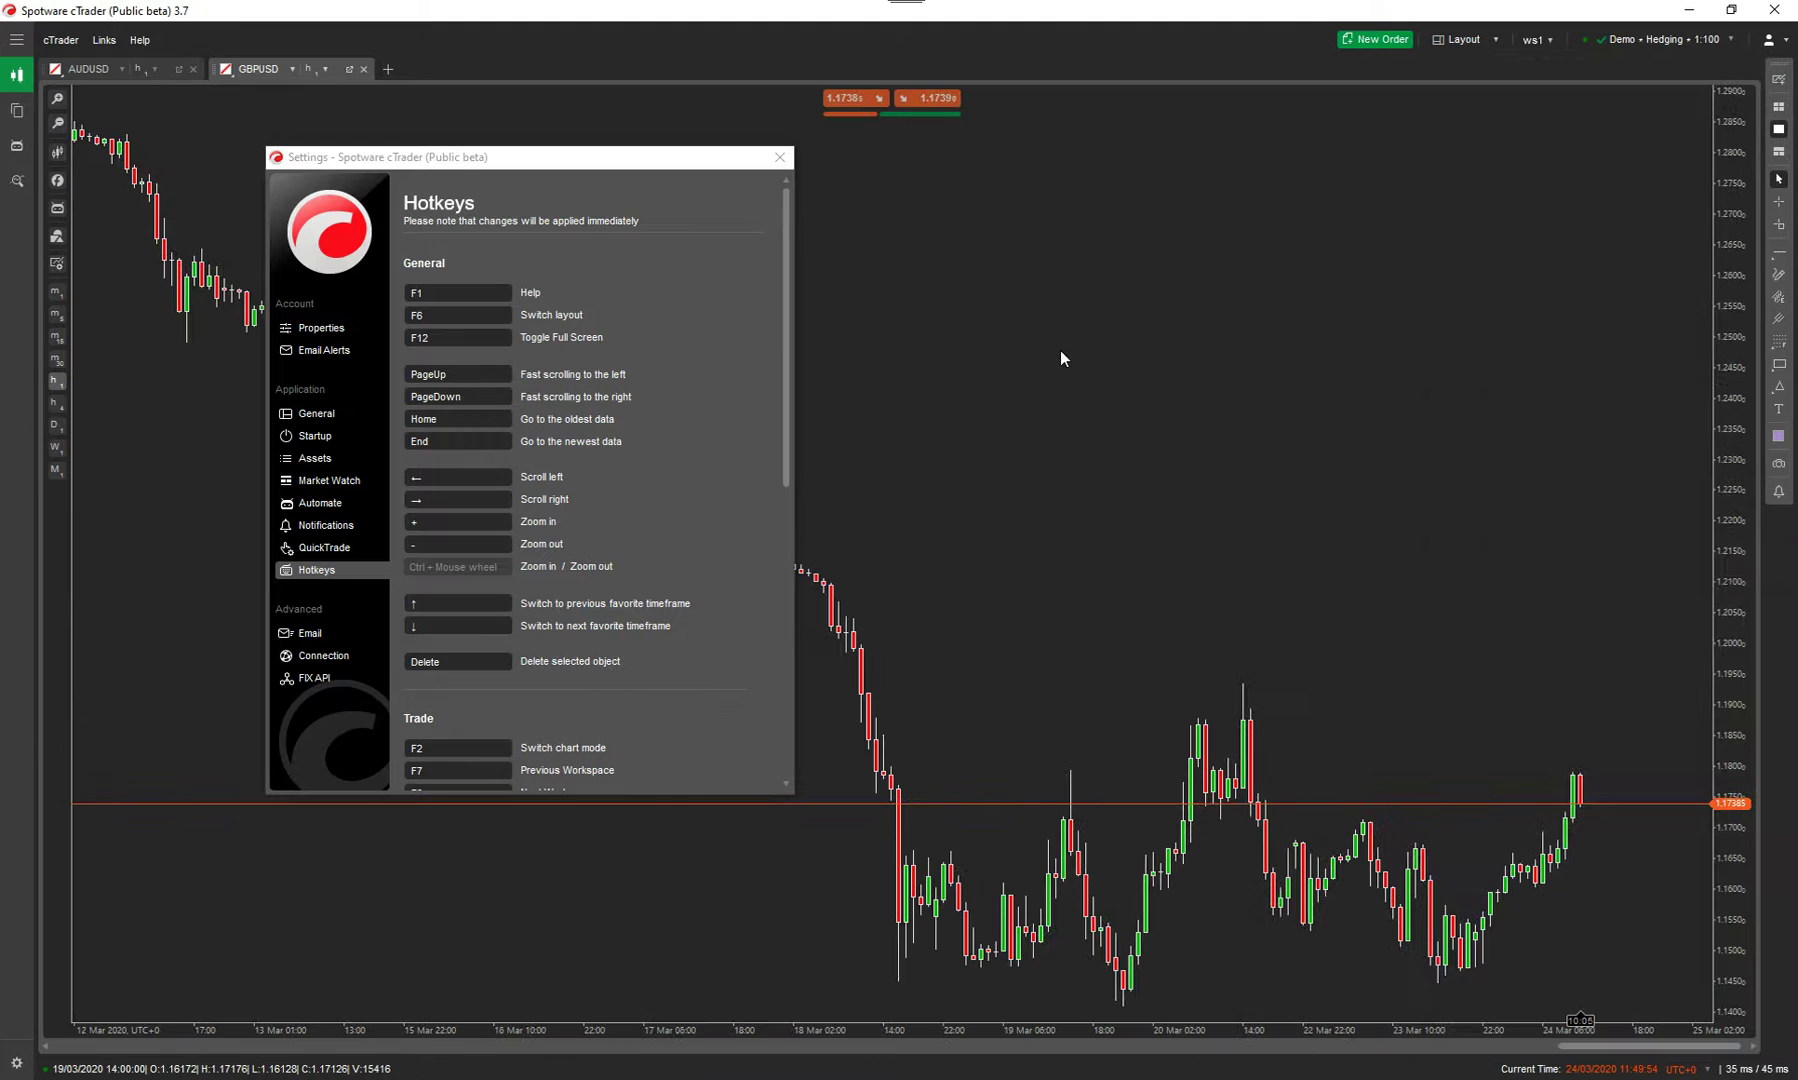
key(F6)
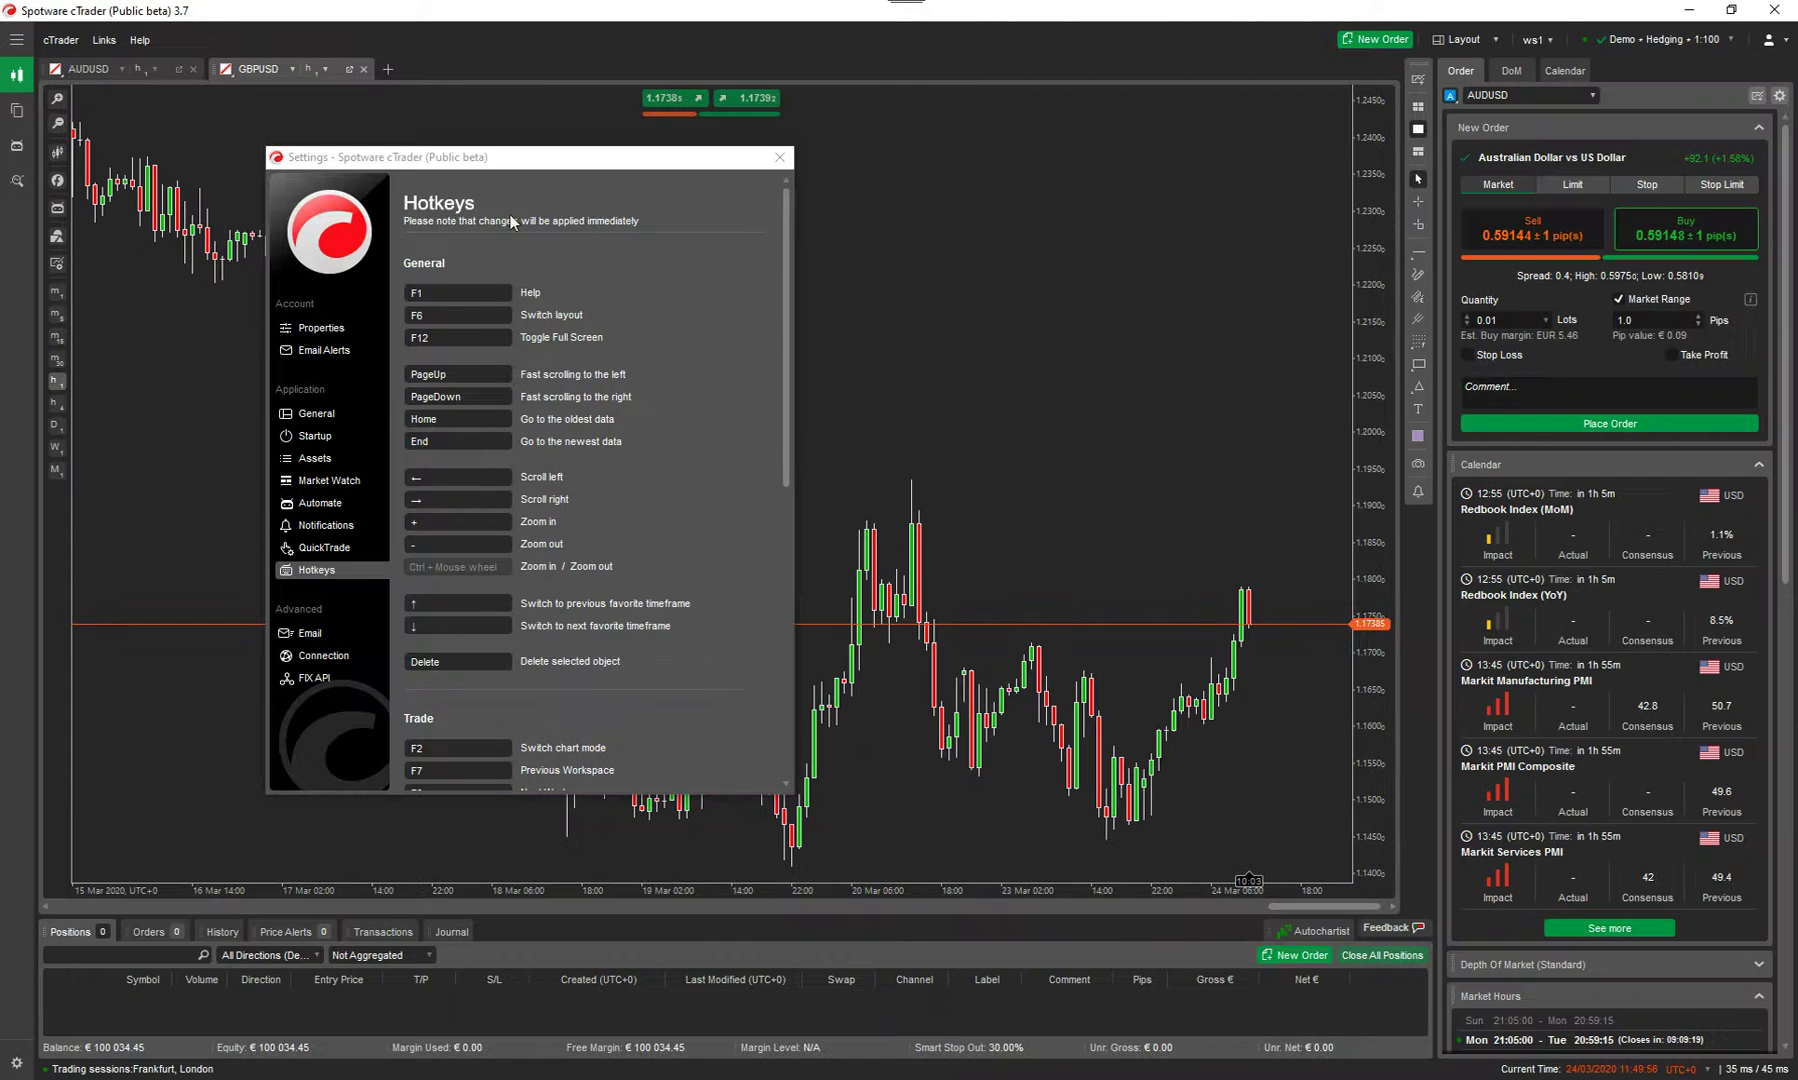
drag(546, 163, 716, 133)
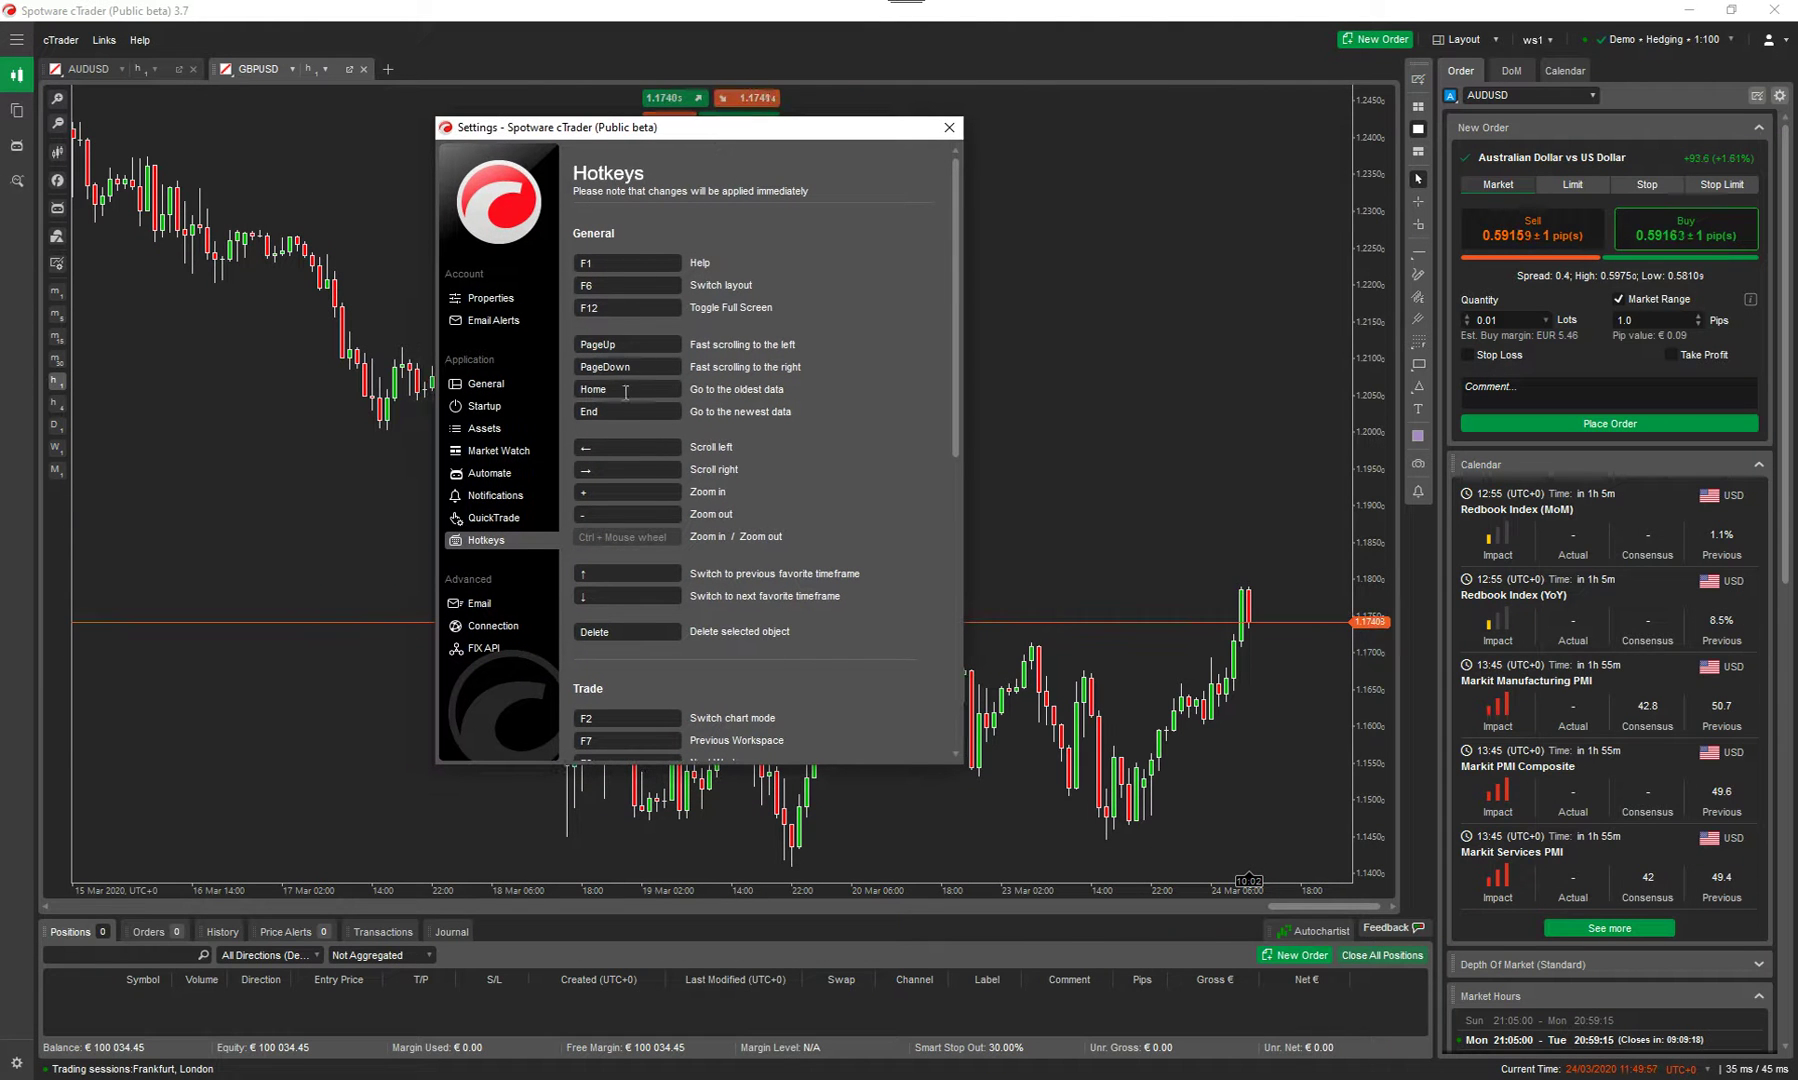
drag(952, 348, 955, 300)
click(1105, 340)
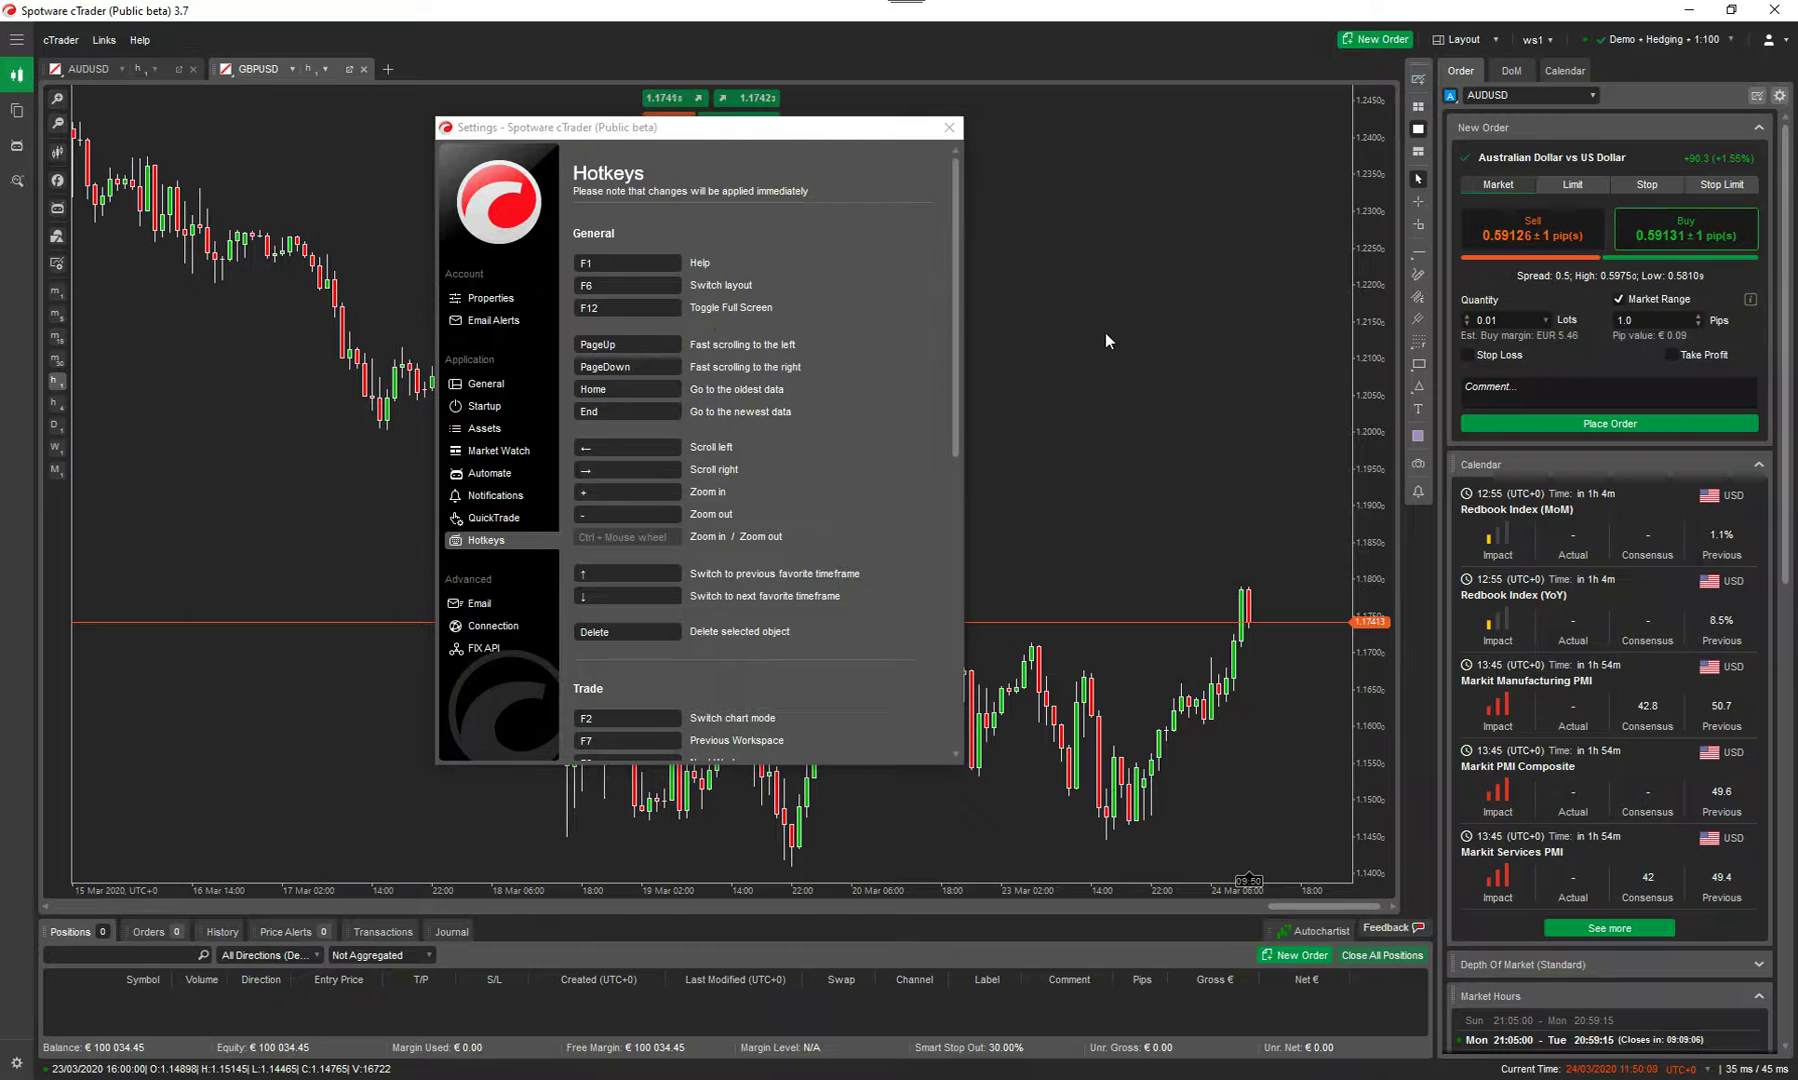
key(F12)
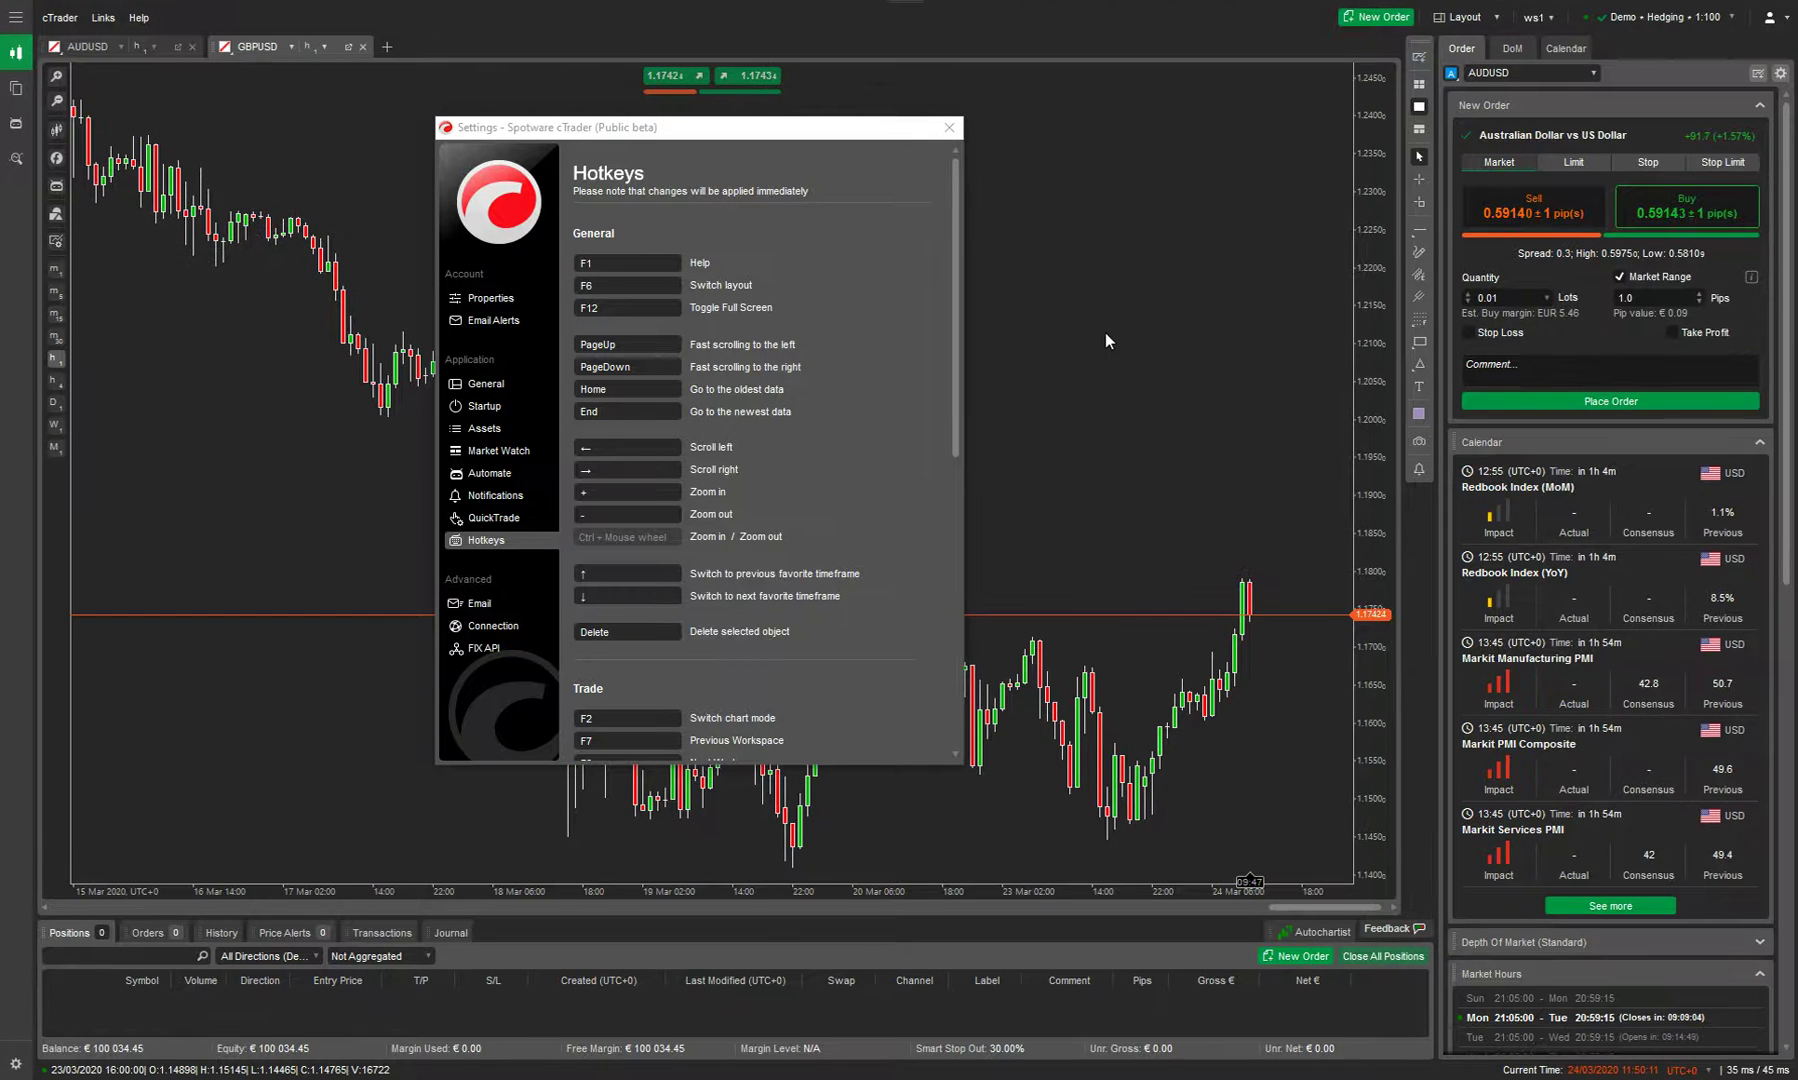
key(F12)
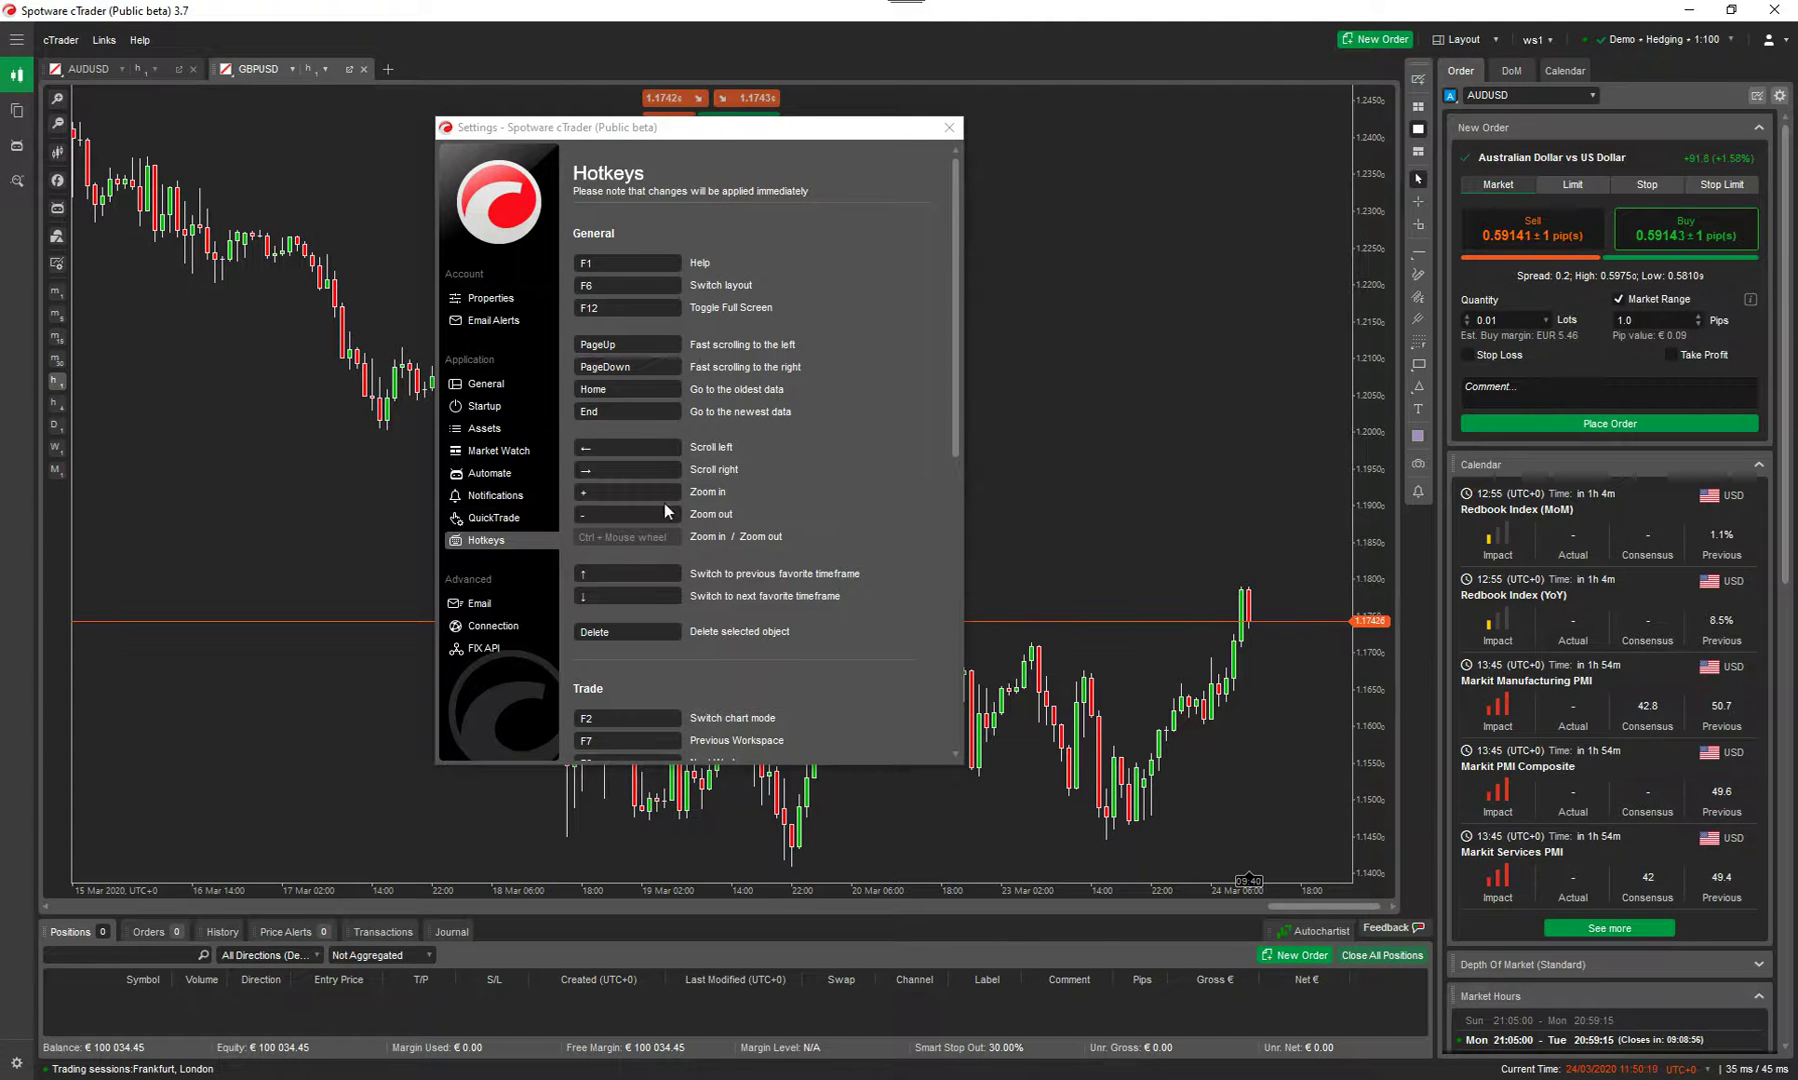
Scroll Hotkeys to the Trade section and press F2 three times to toggle AUDUSD/GBPUSD tiled and tabbed
scroll(855, 537, down, 3)
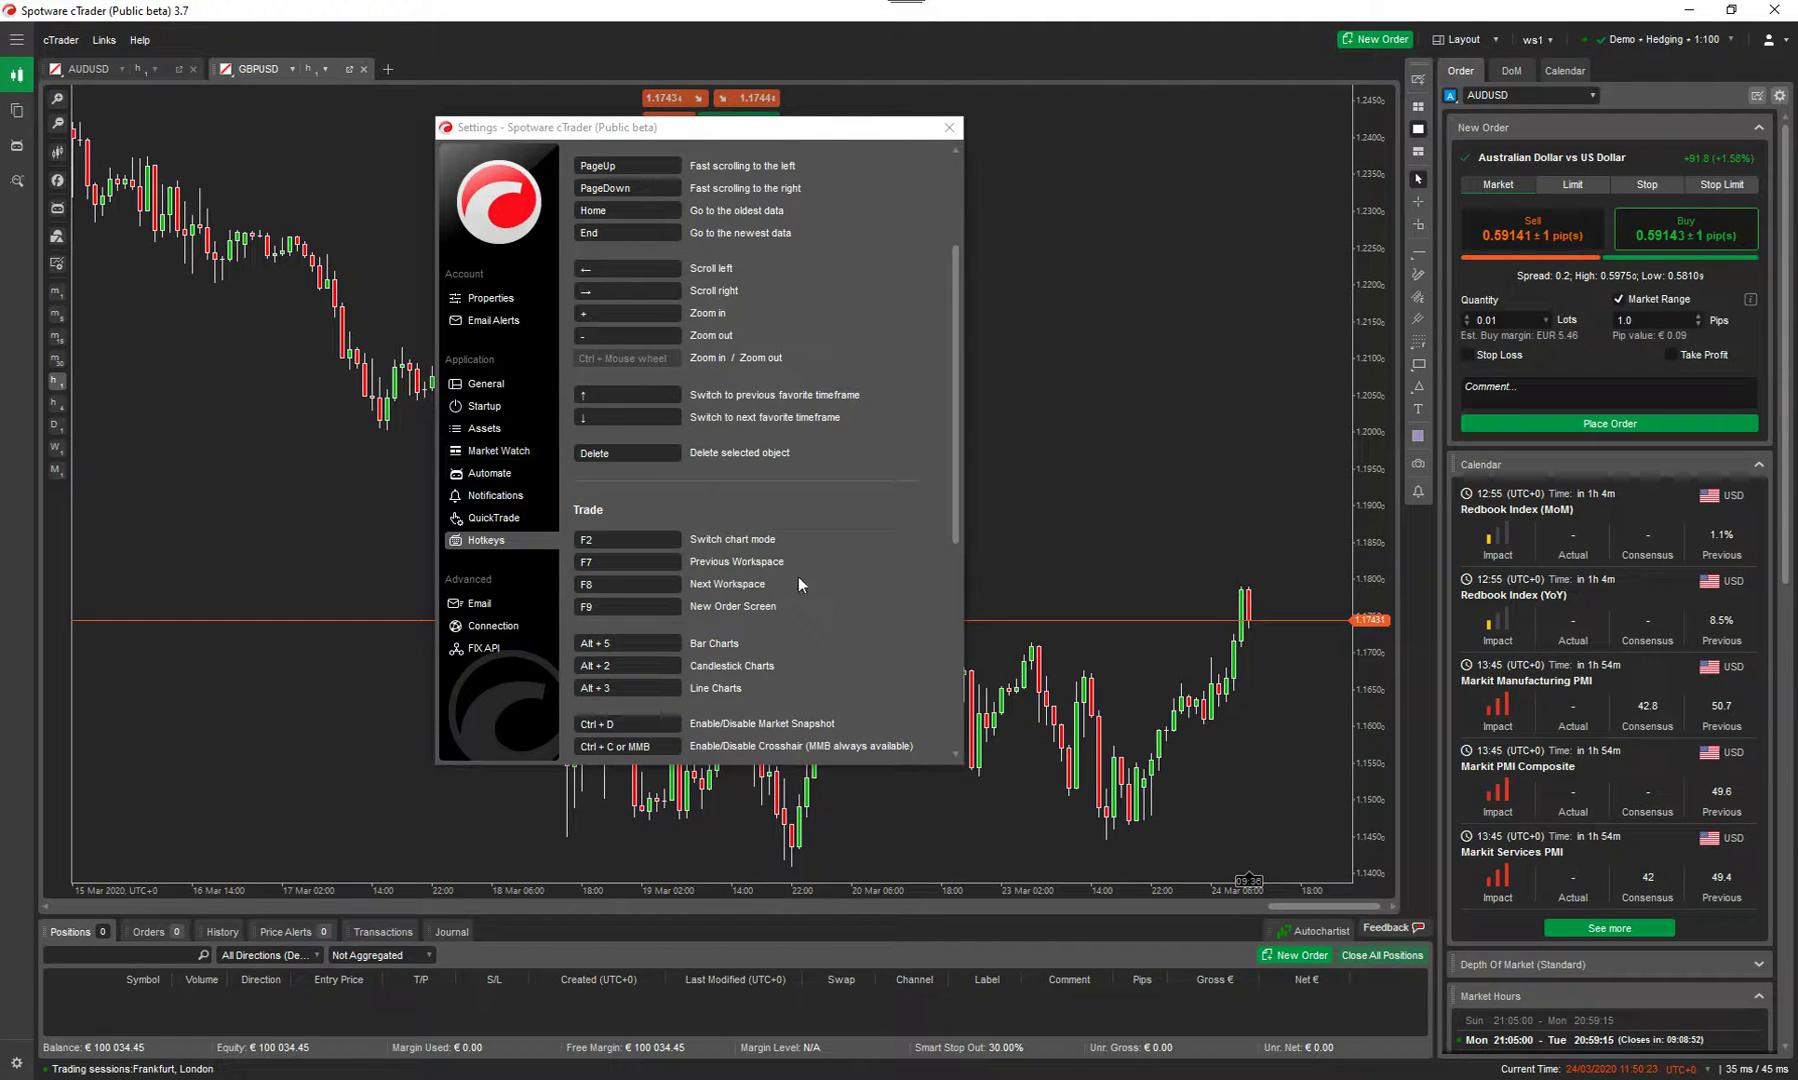
scroll(652, 515, down, 1)
scroll(652, 515, down, 1)
scroll(899, 438, down, 2)
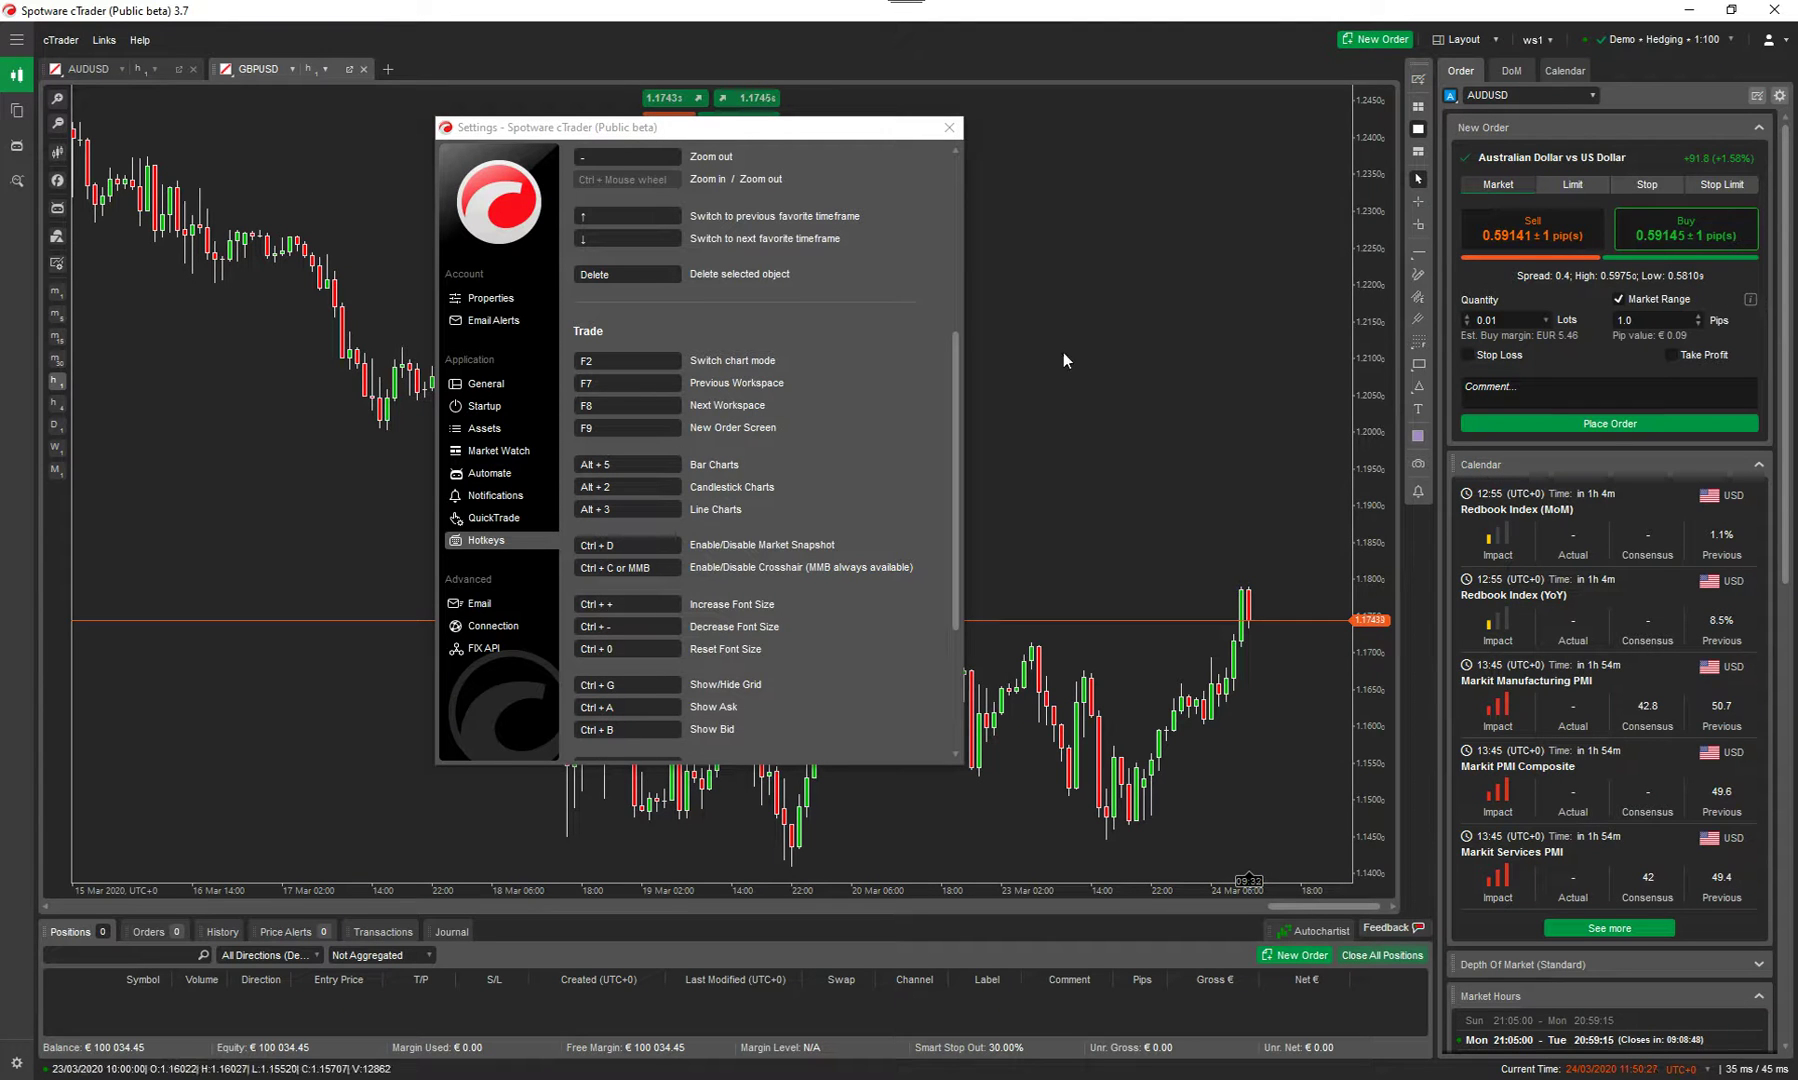
key(F2)
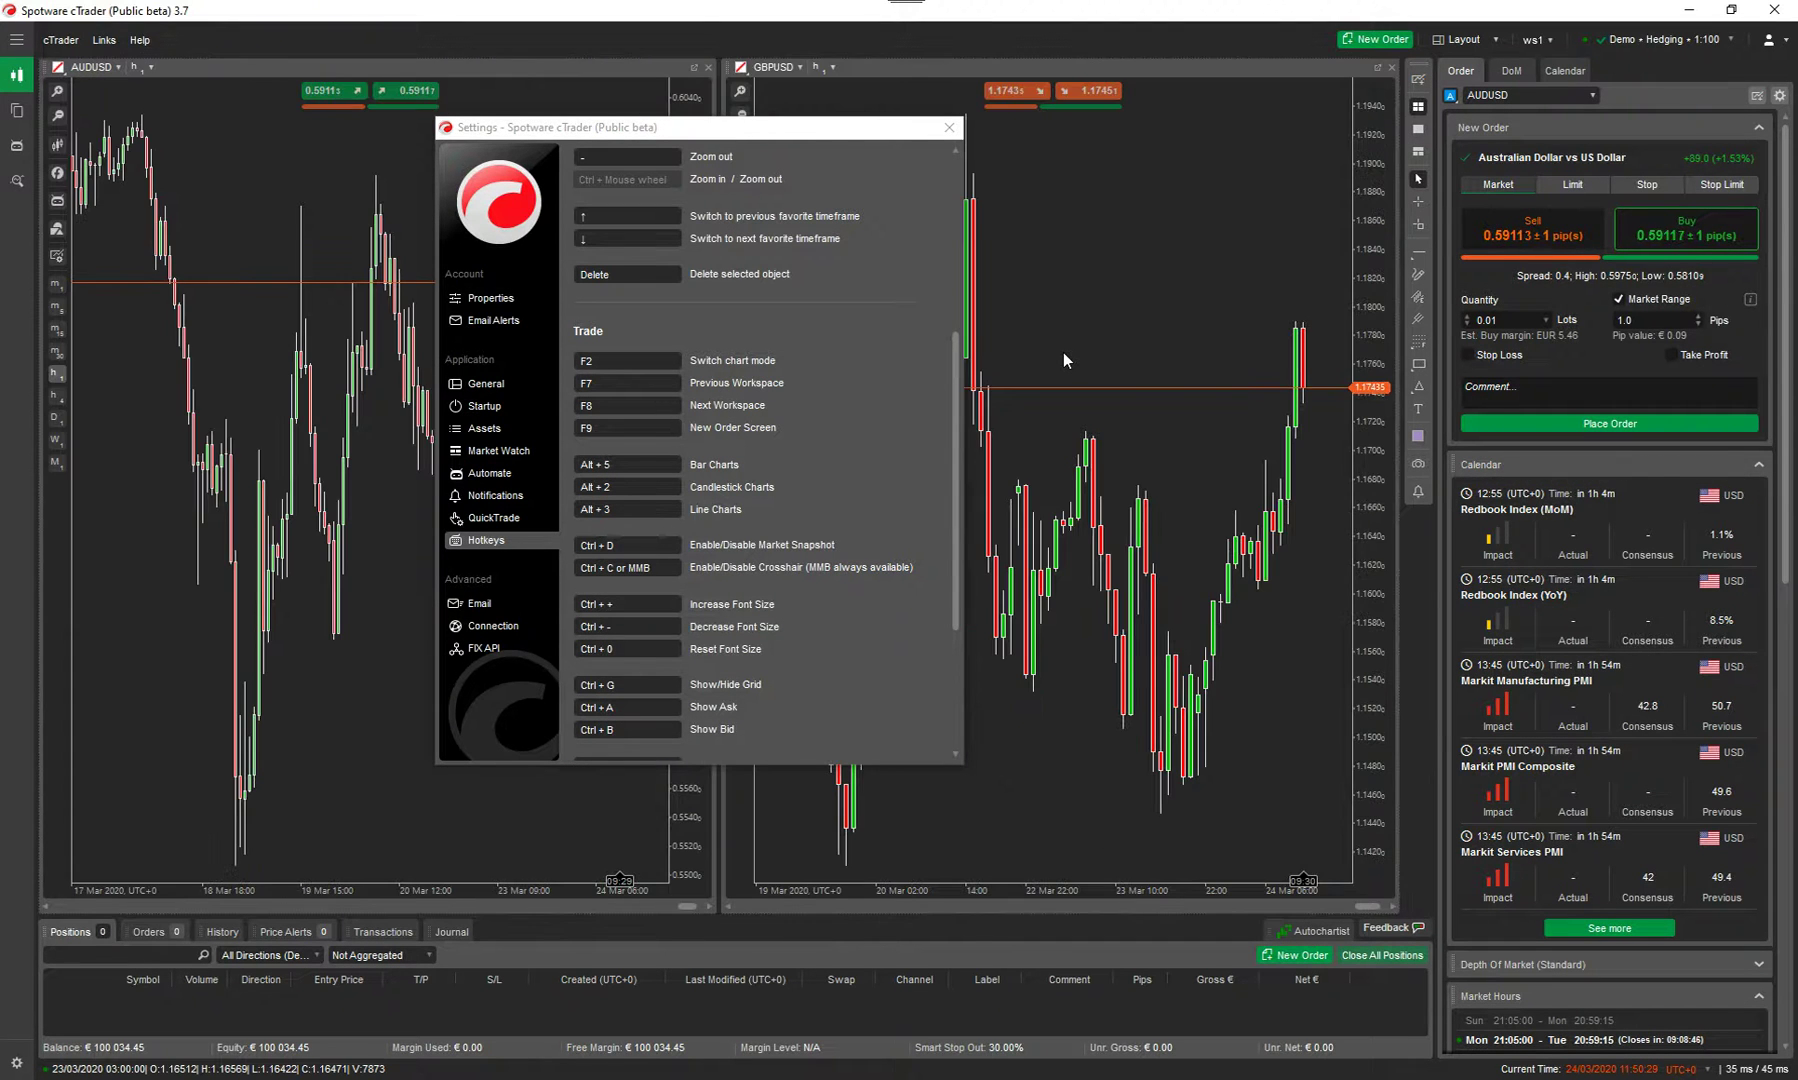
key(F2)
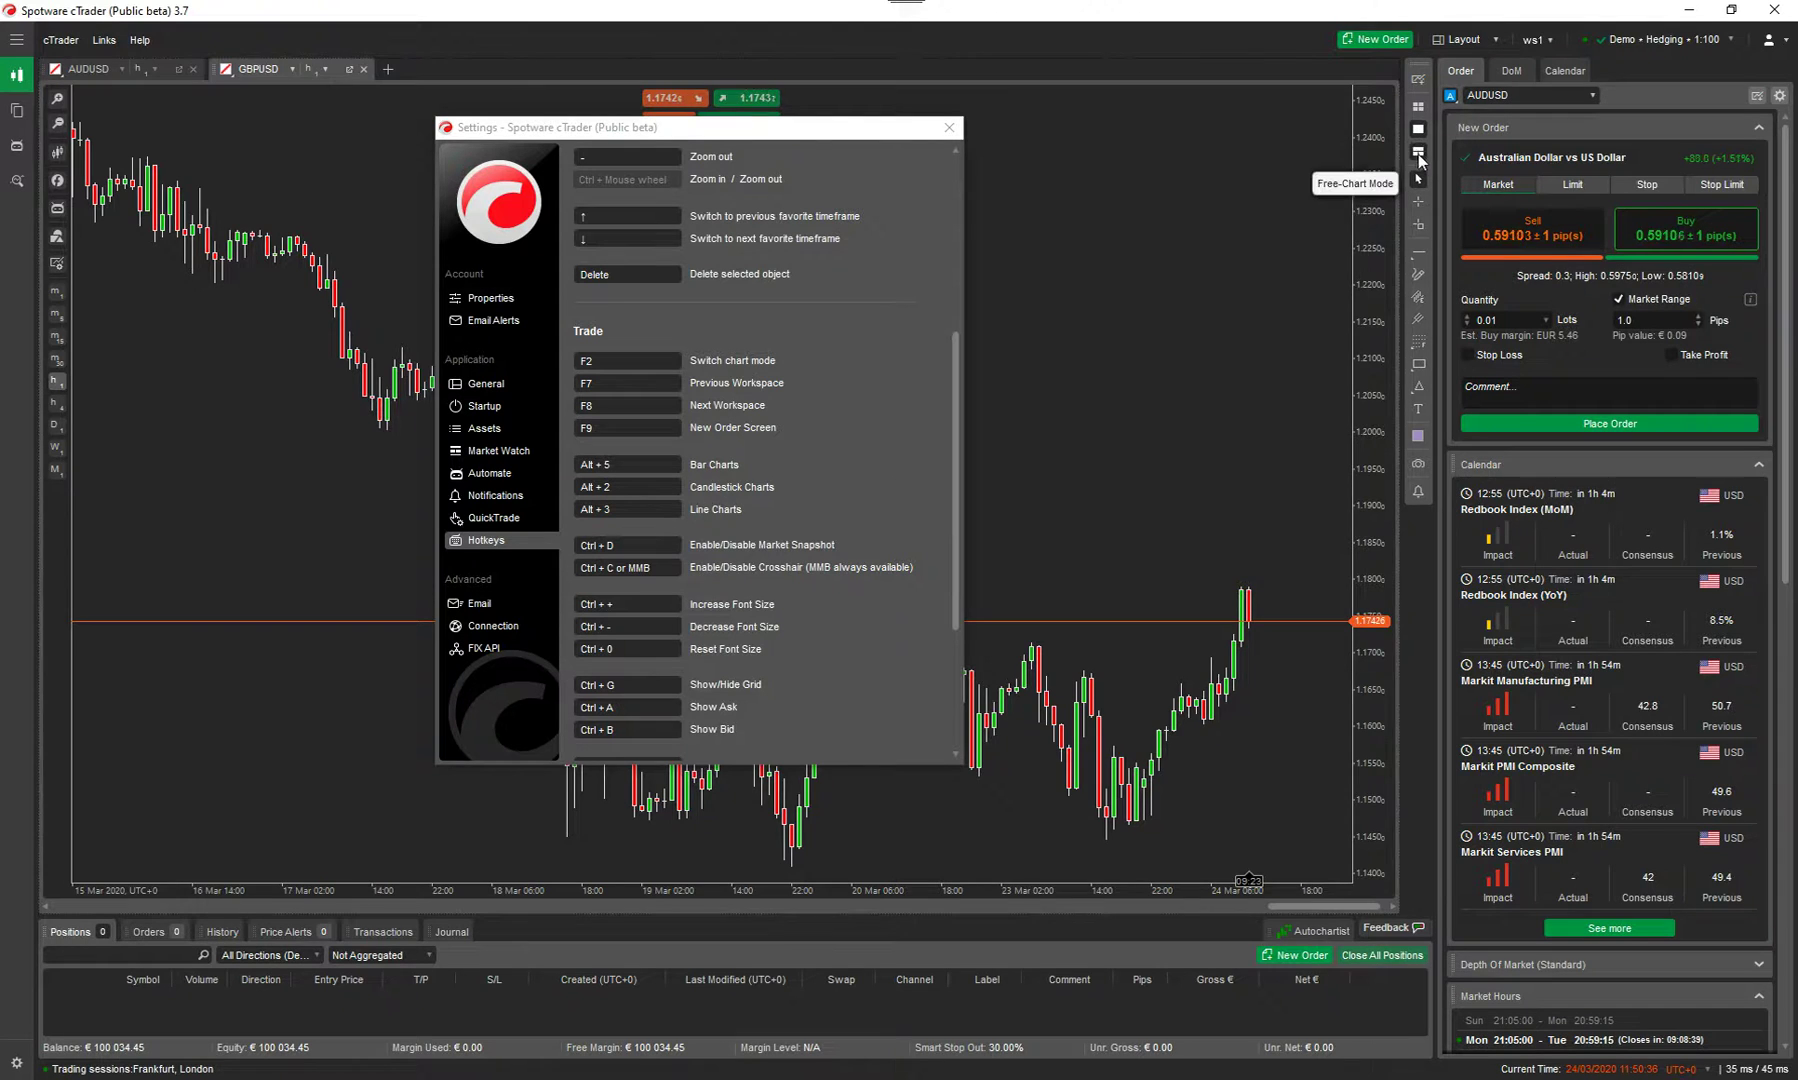
key(F2)
key(F2)
scroll(834, 510, down, 1)
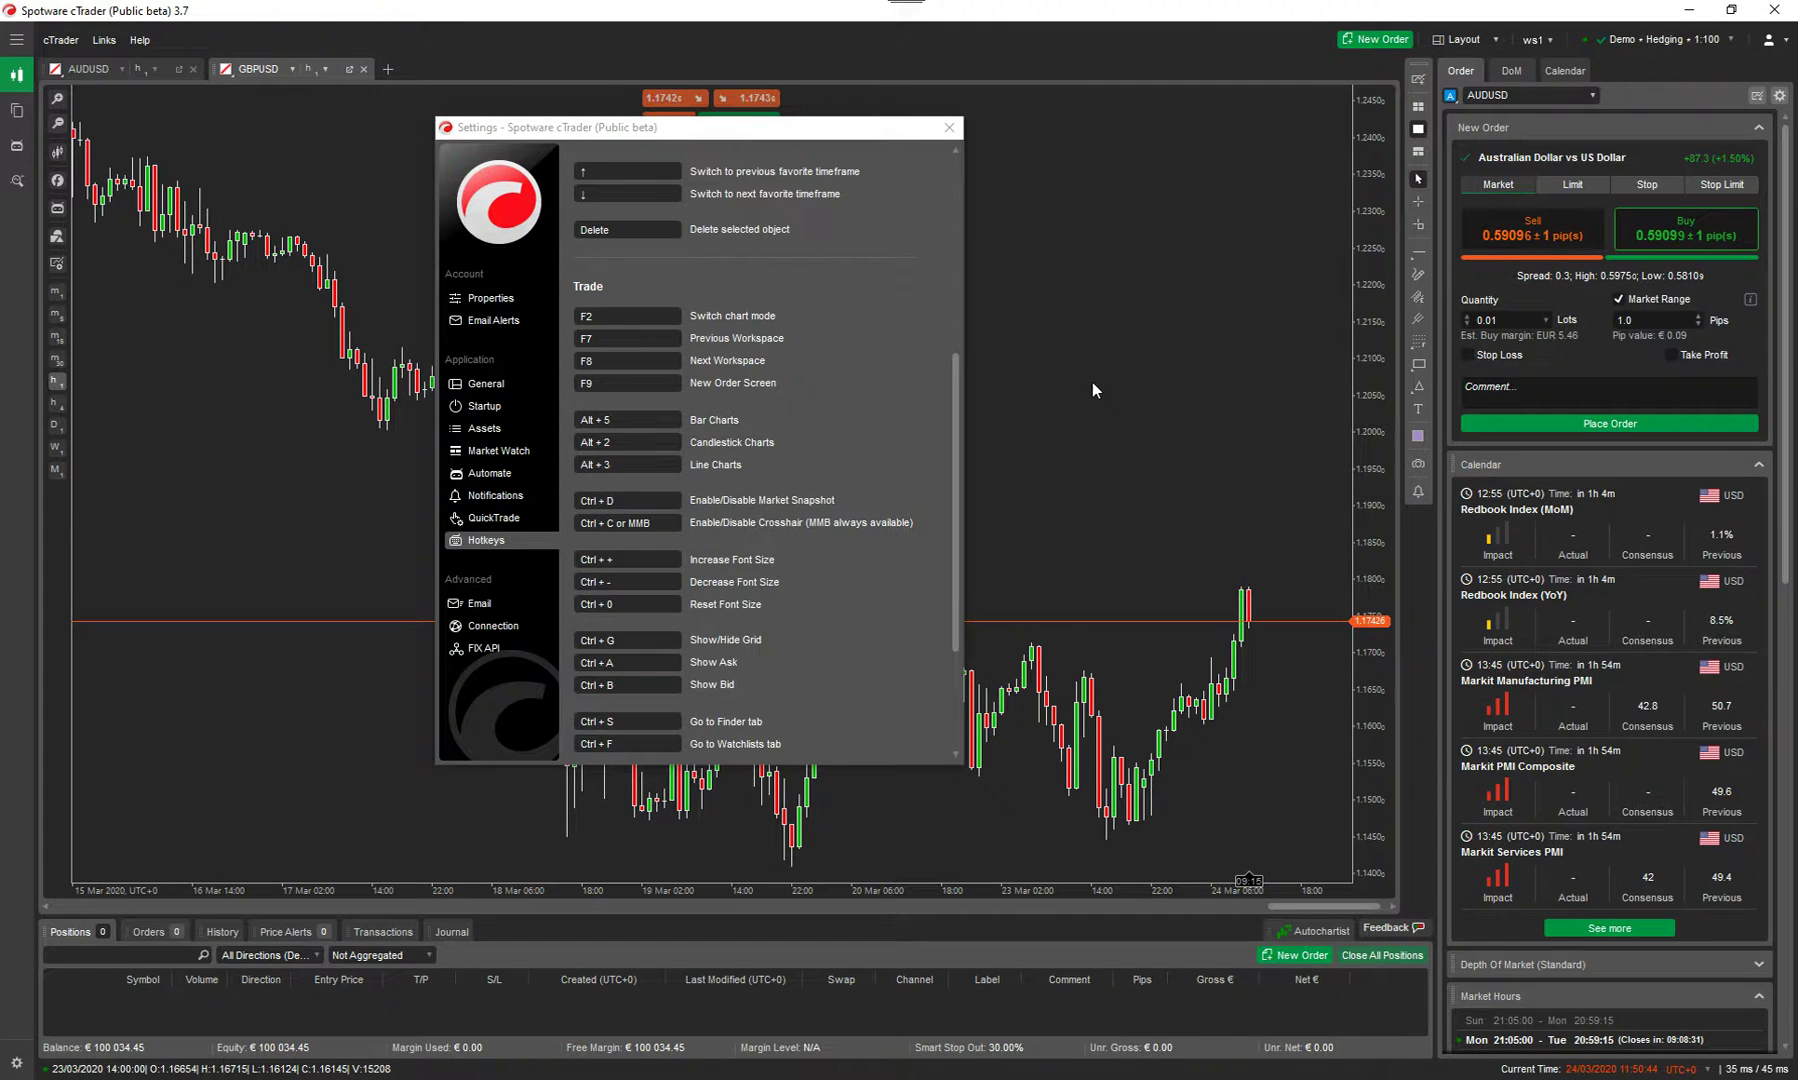
key(F9)
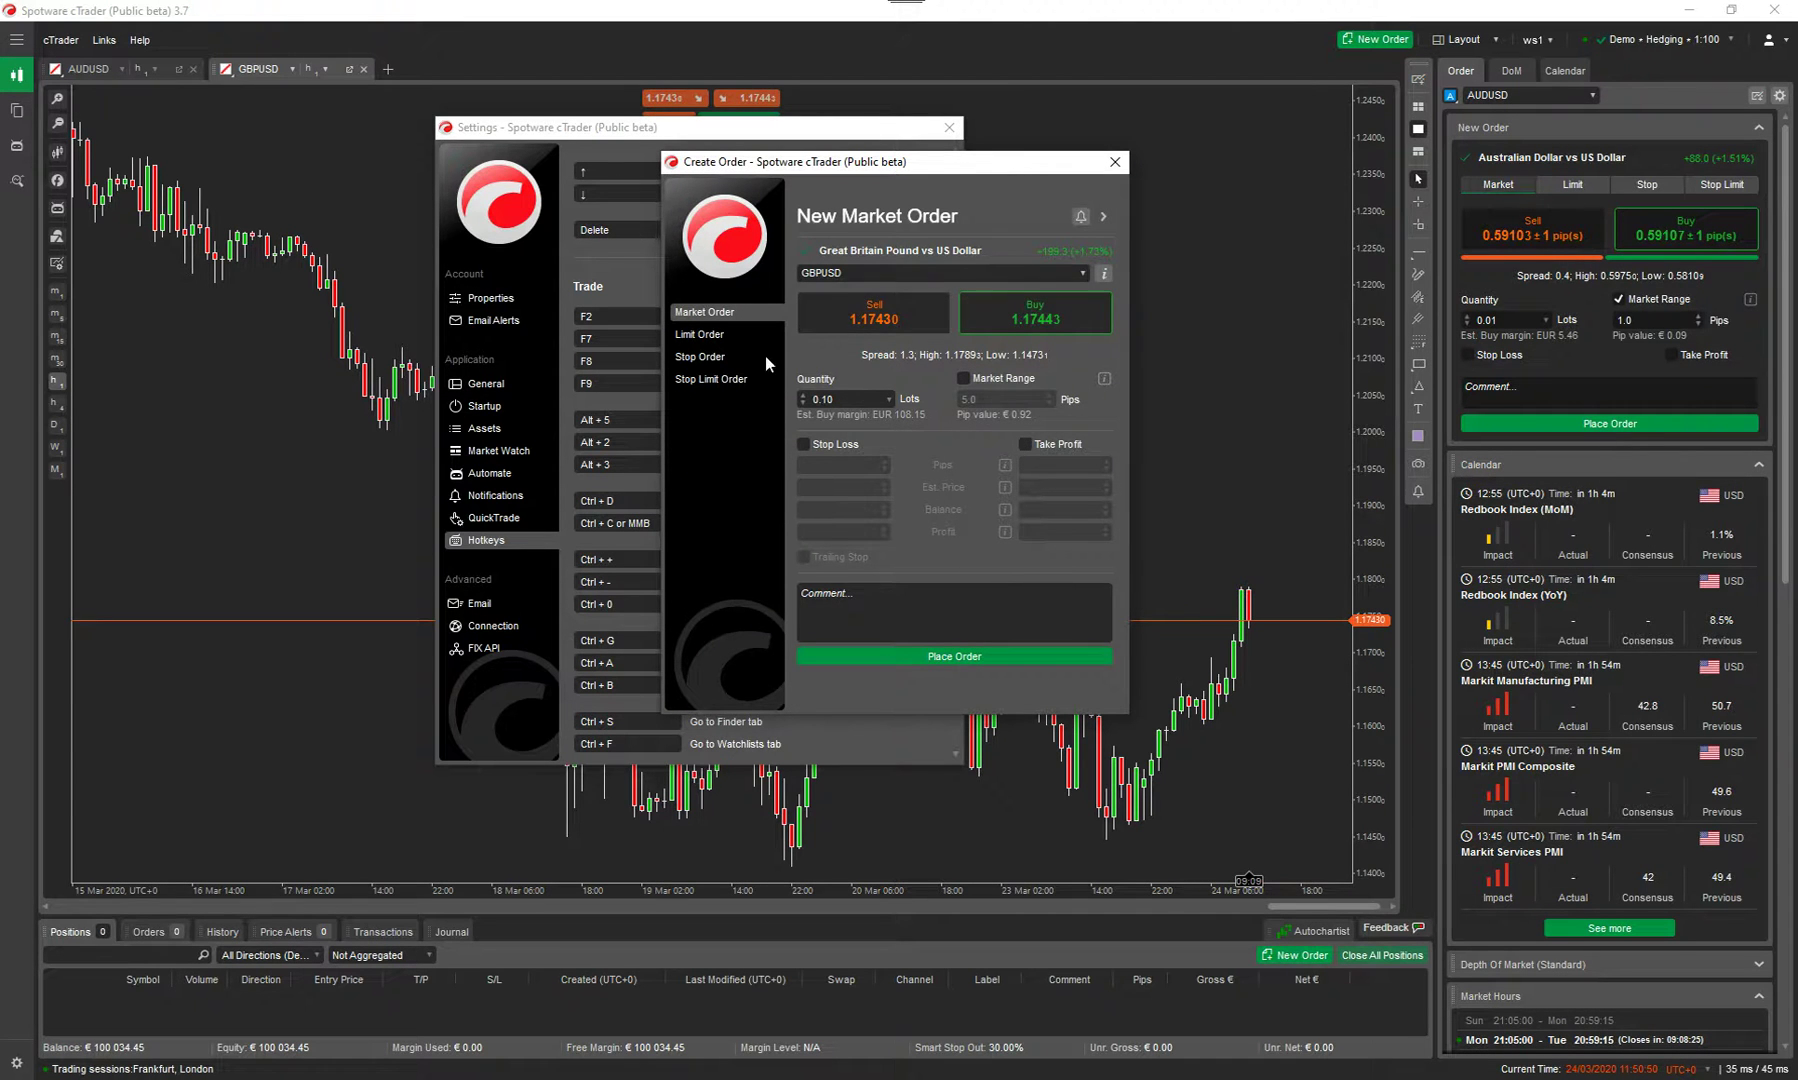
click(1115, 161)
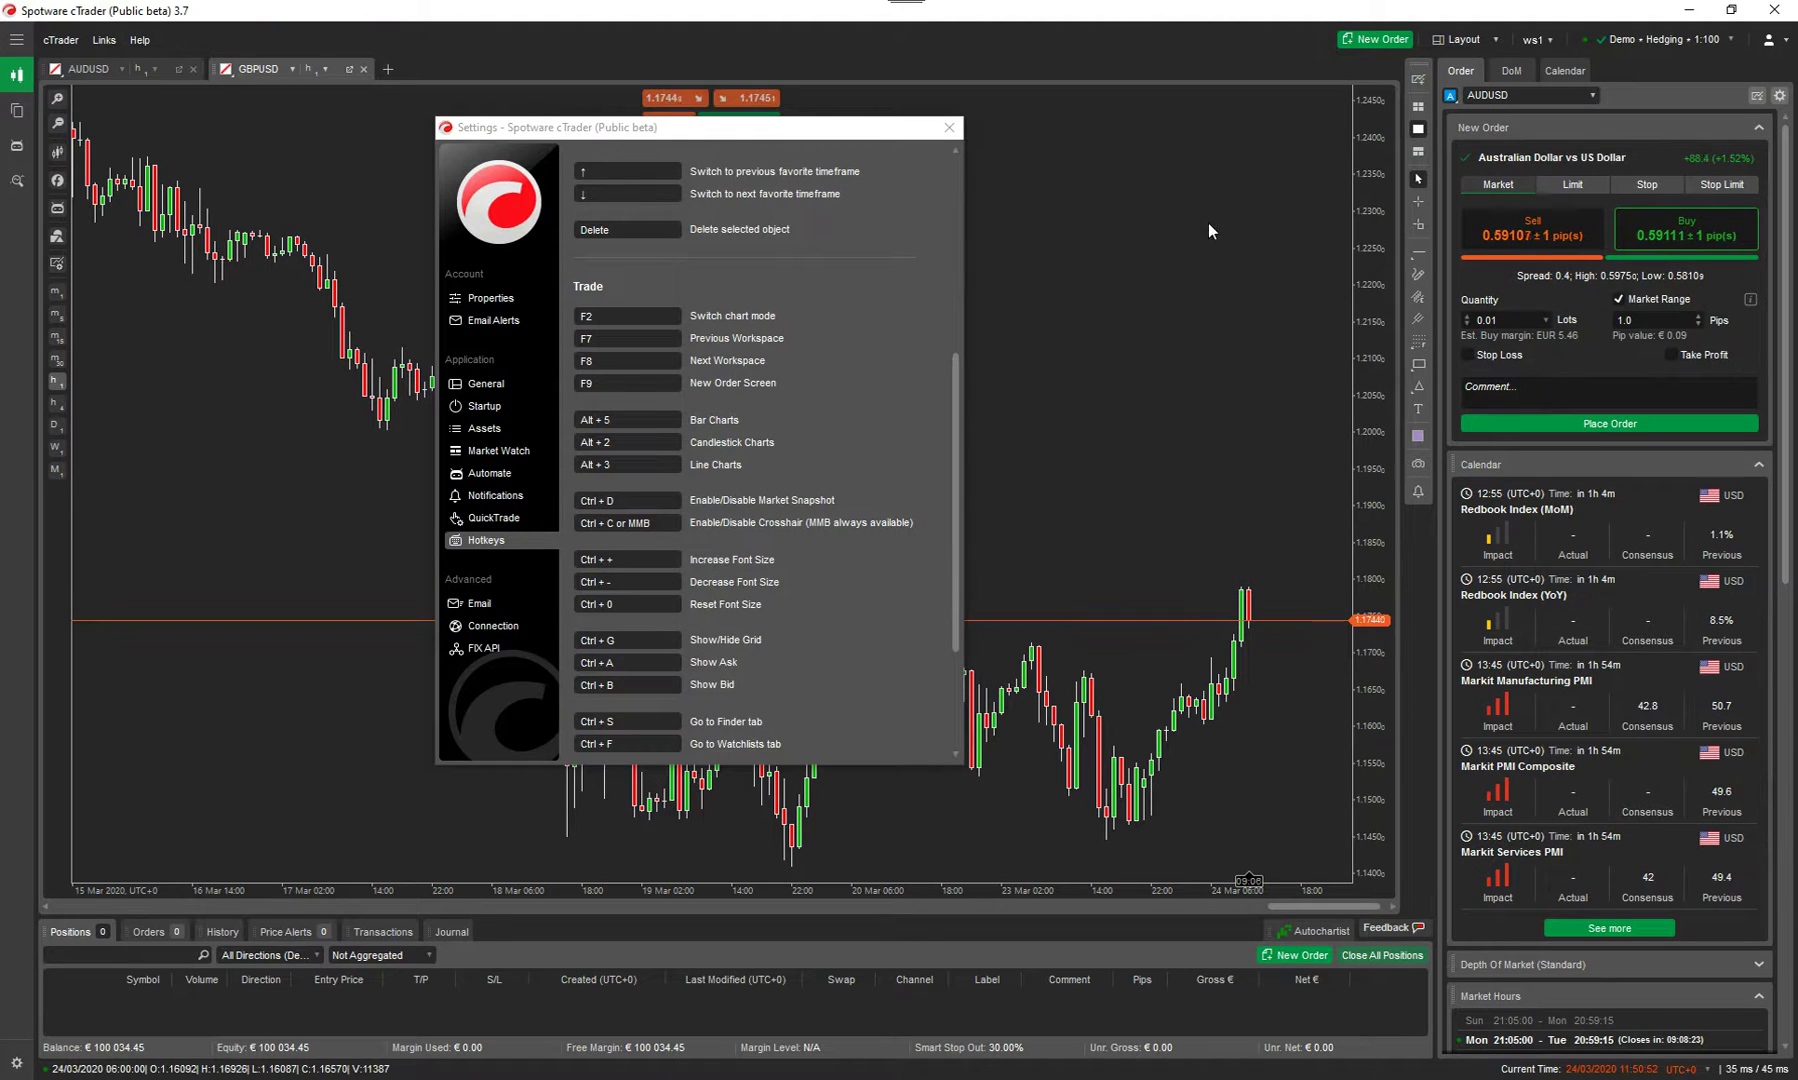
right_click(1114, 301)
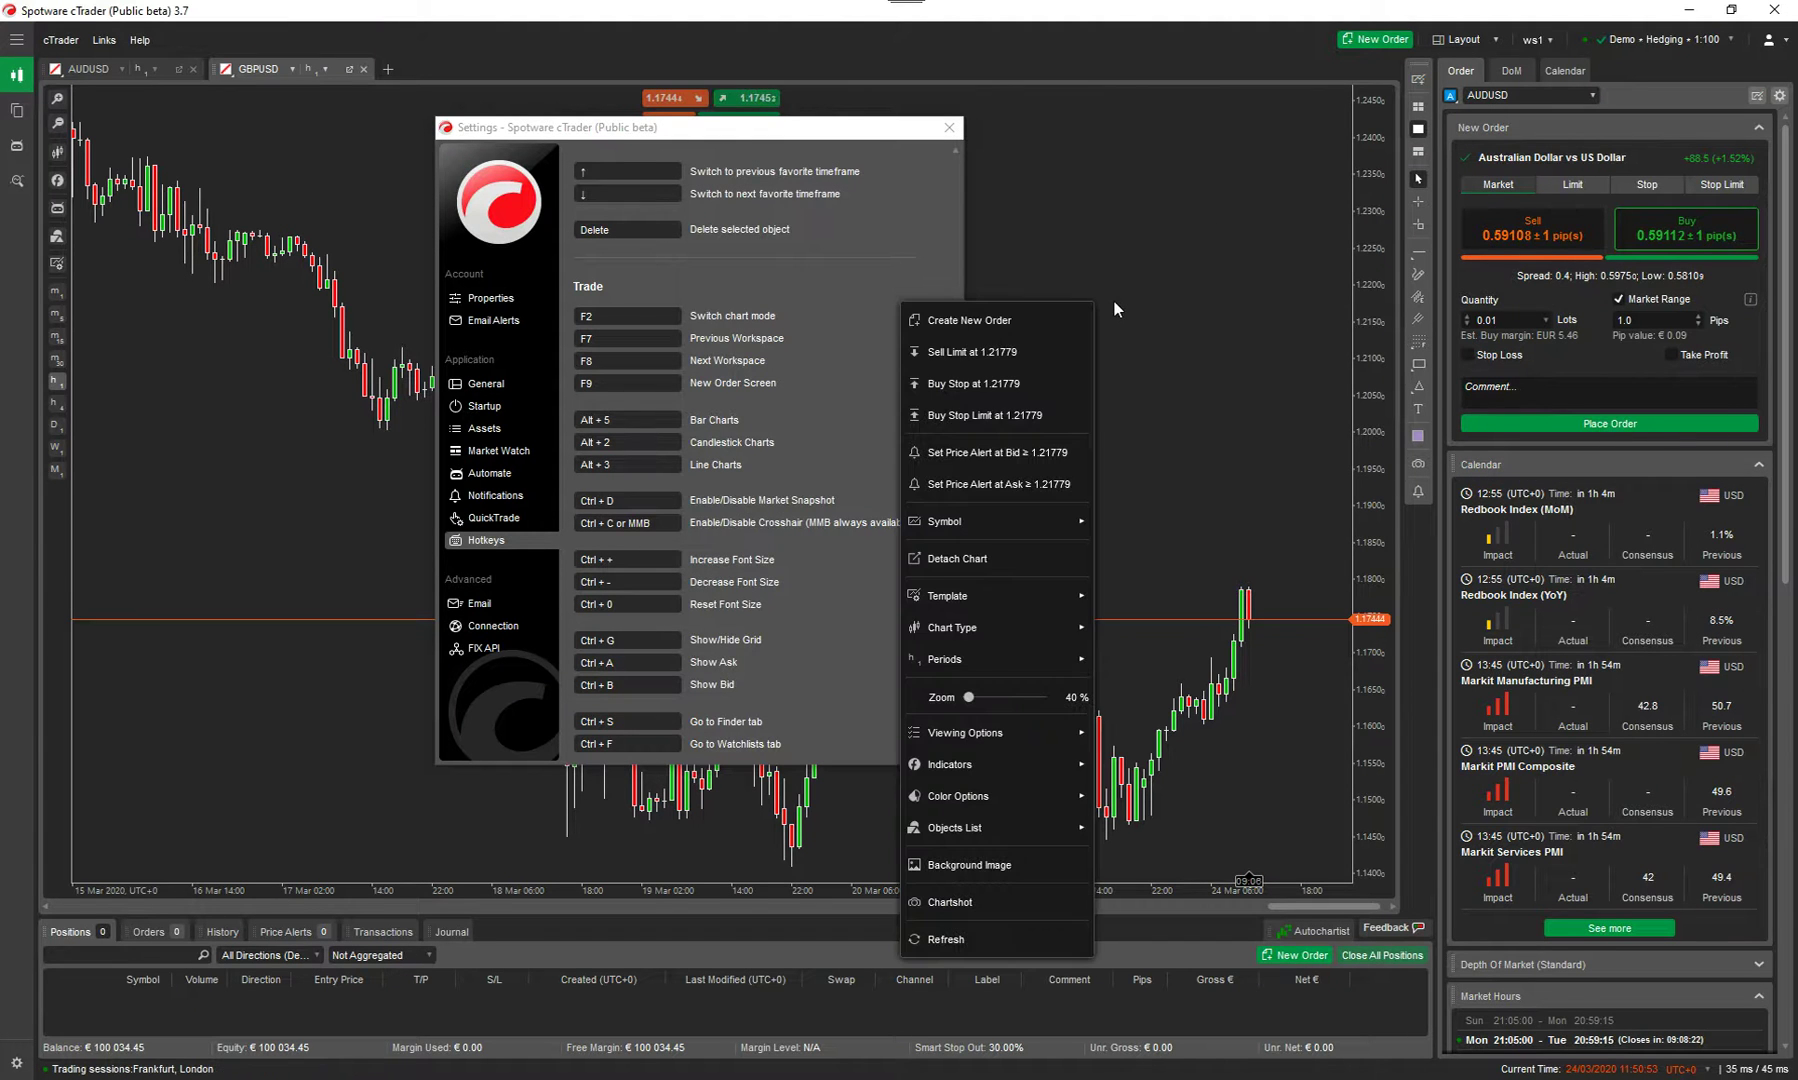
click(1005, 319)
click(1111, 162)
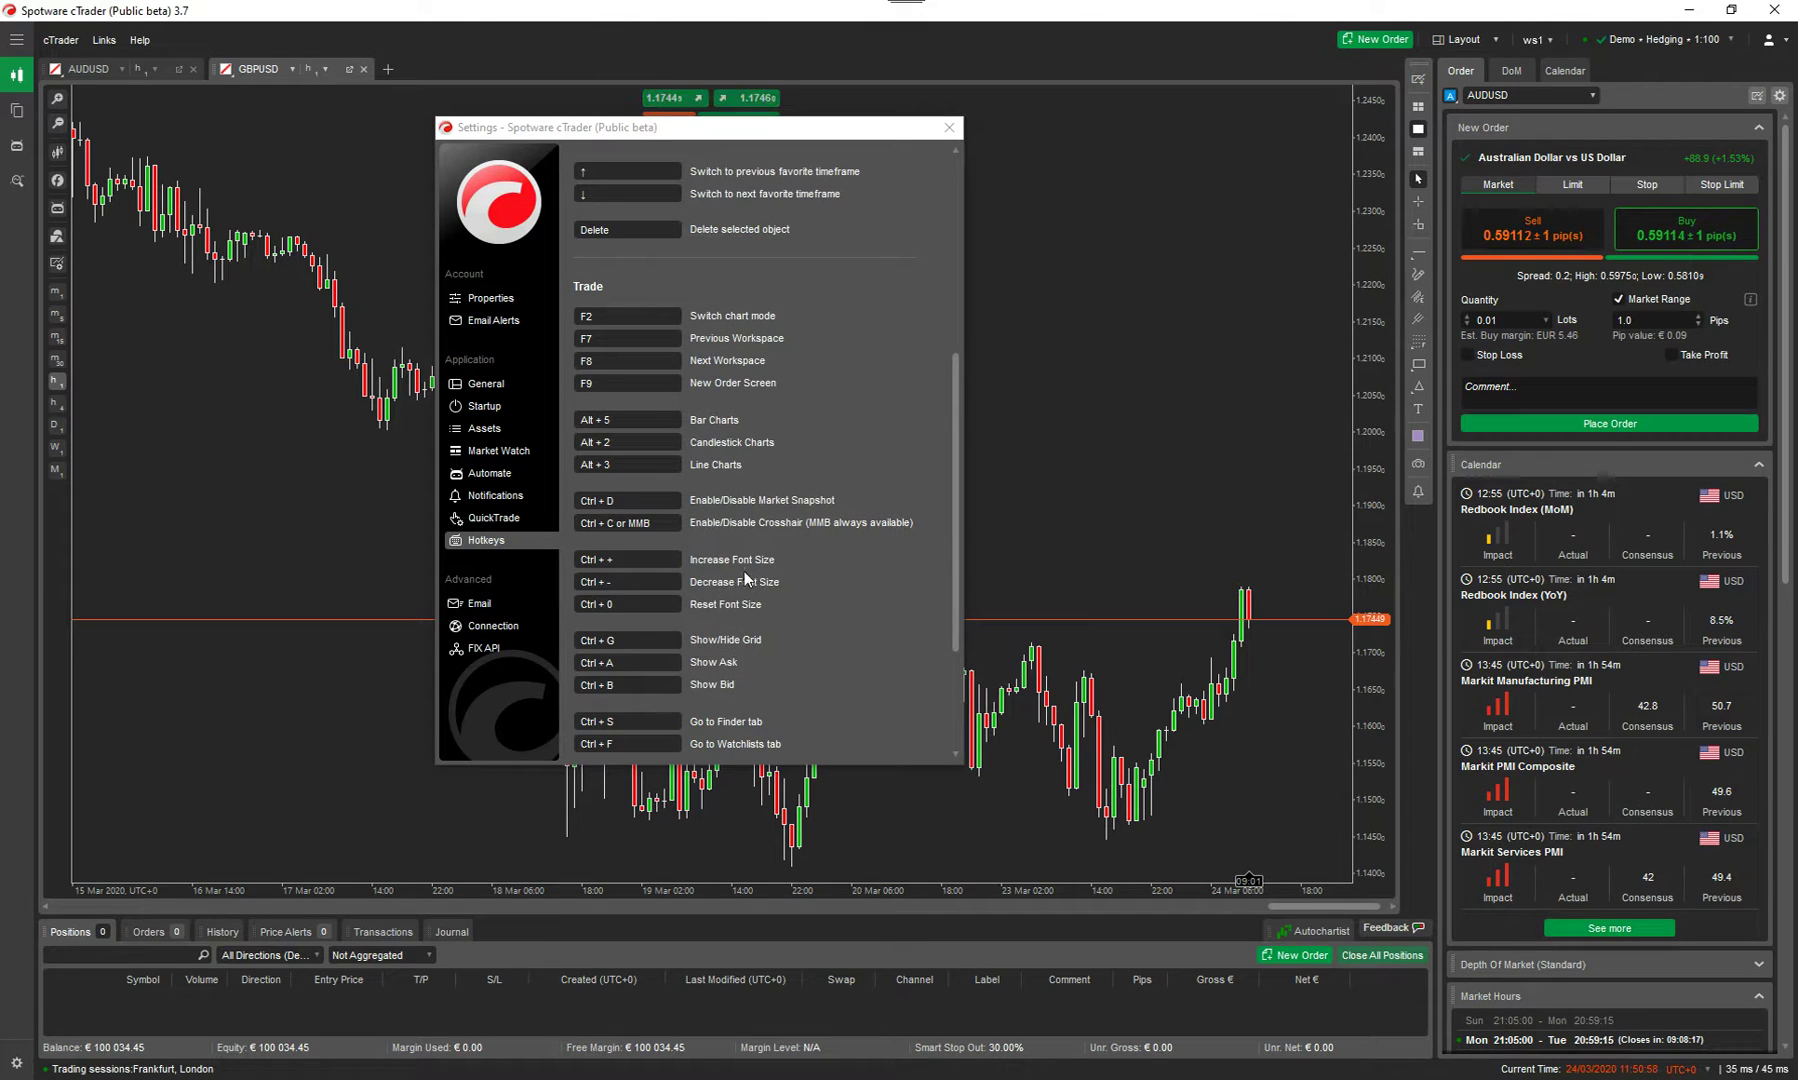
scroll(775, 584, down, 1)
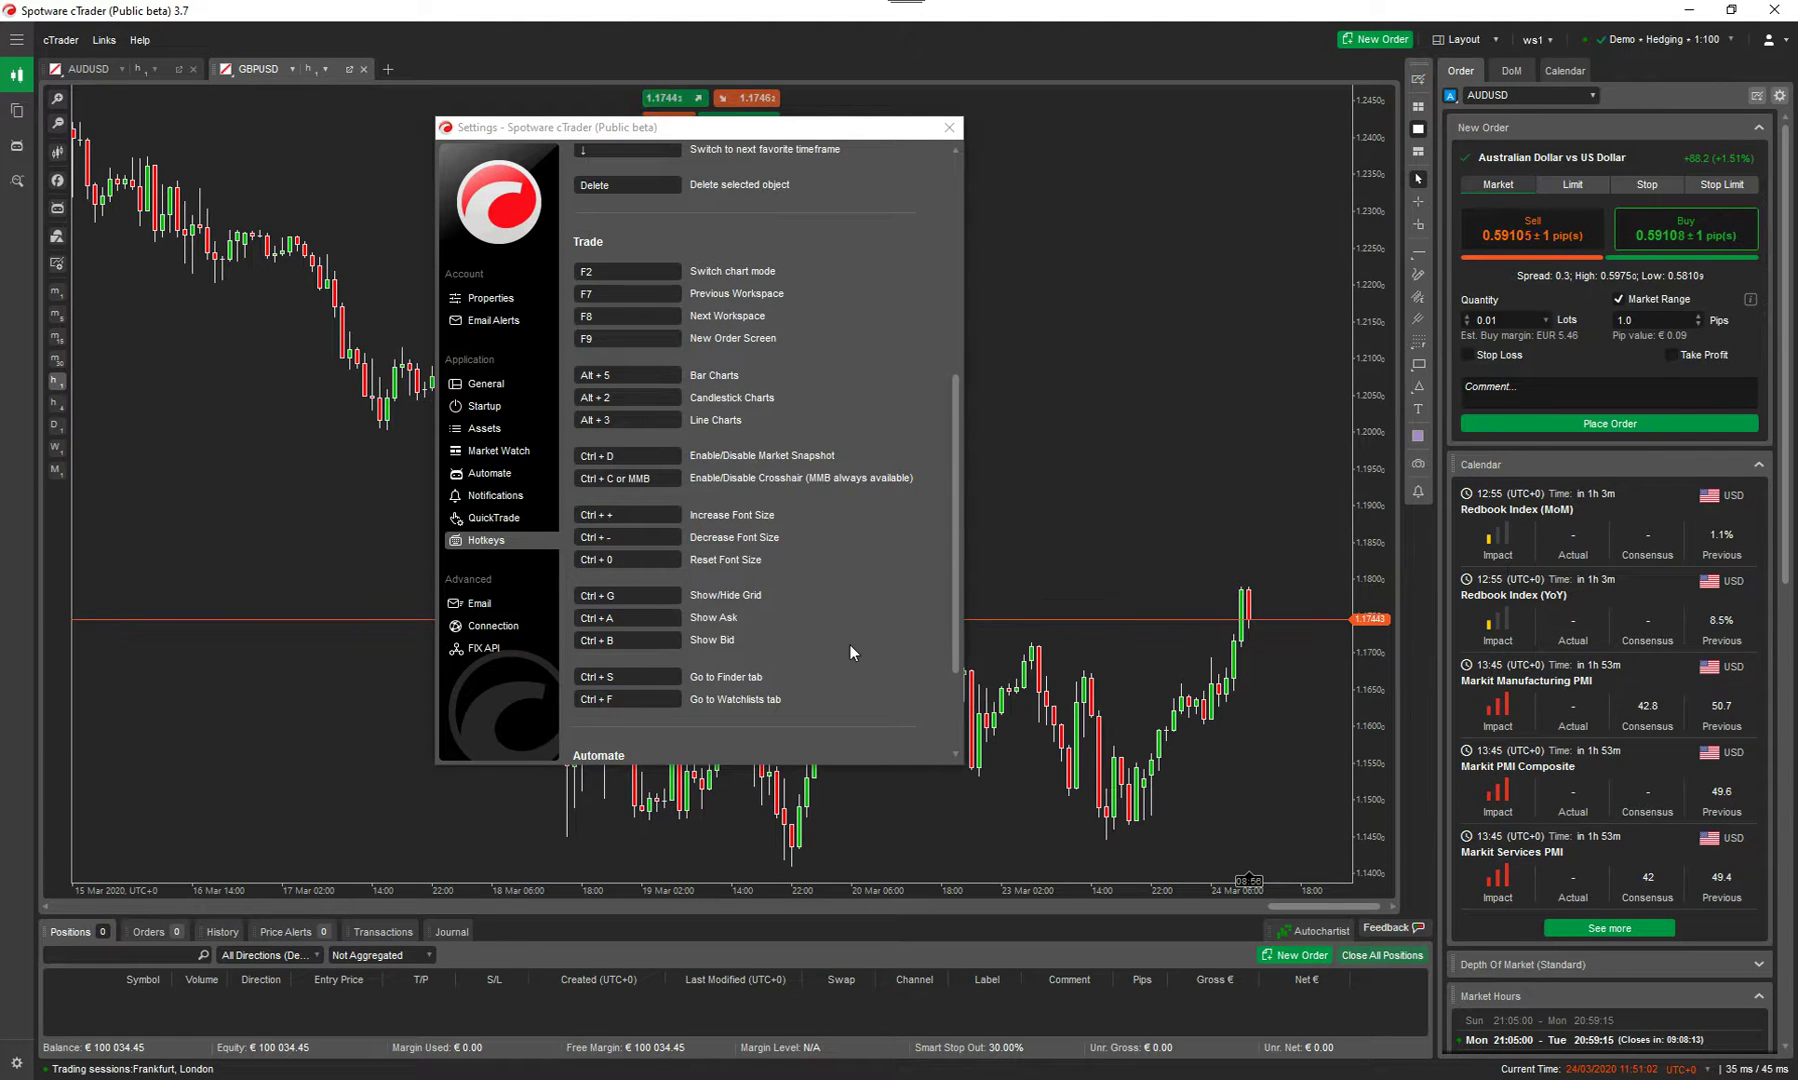
scroll(850, 639, down, 3)
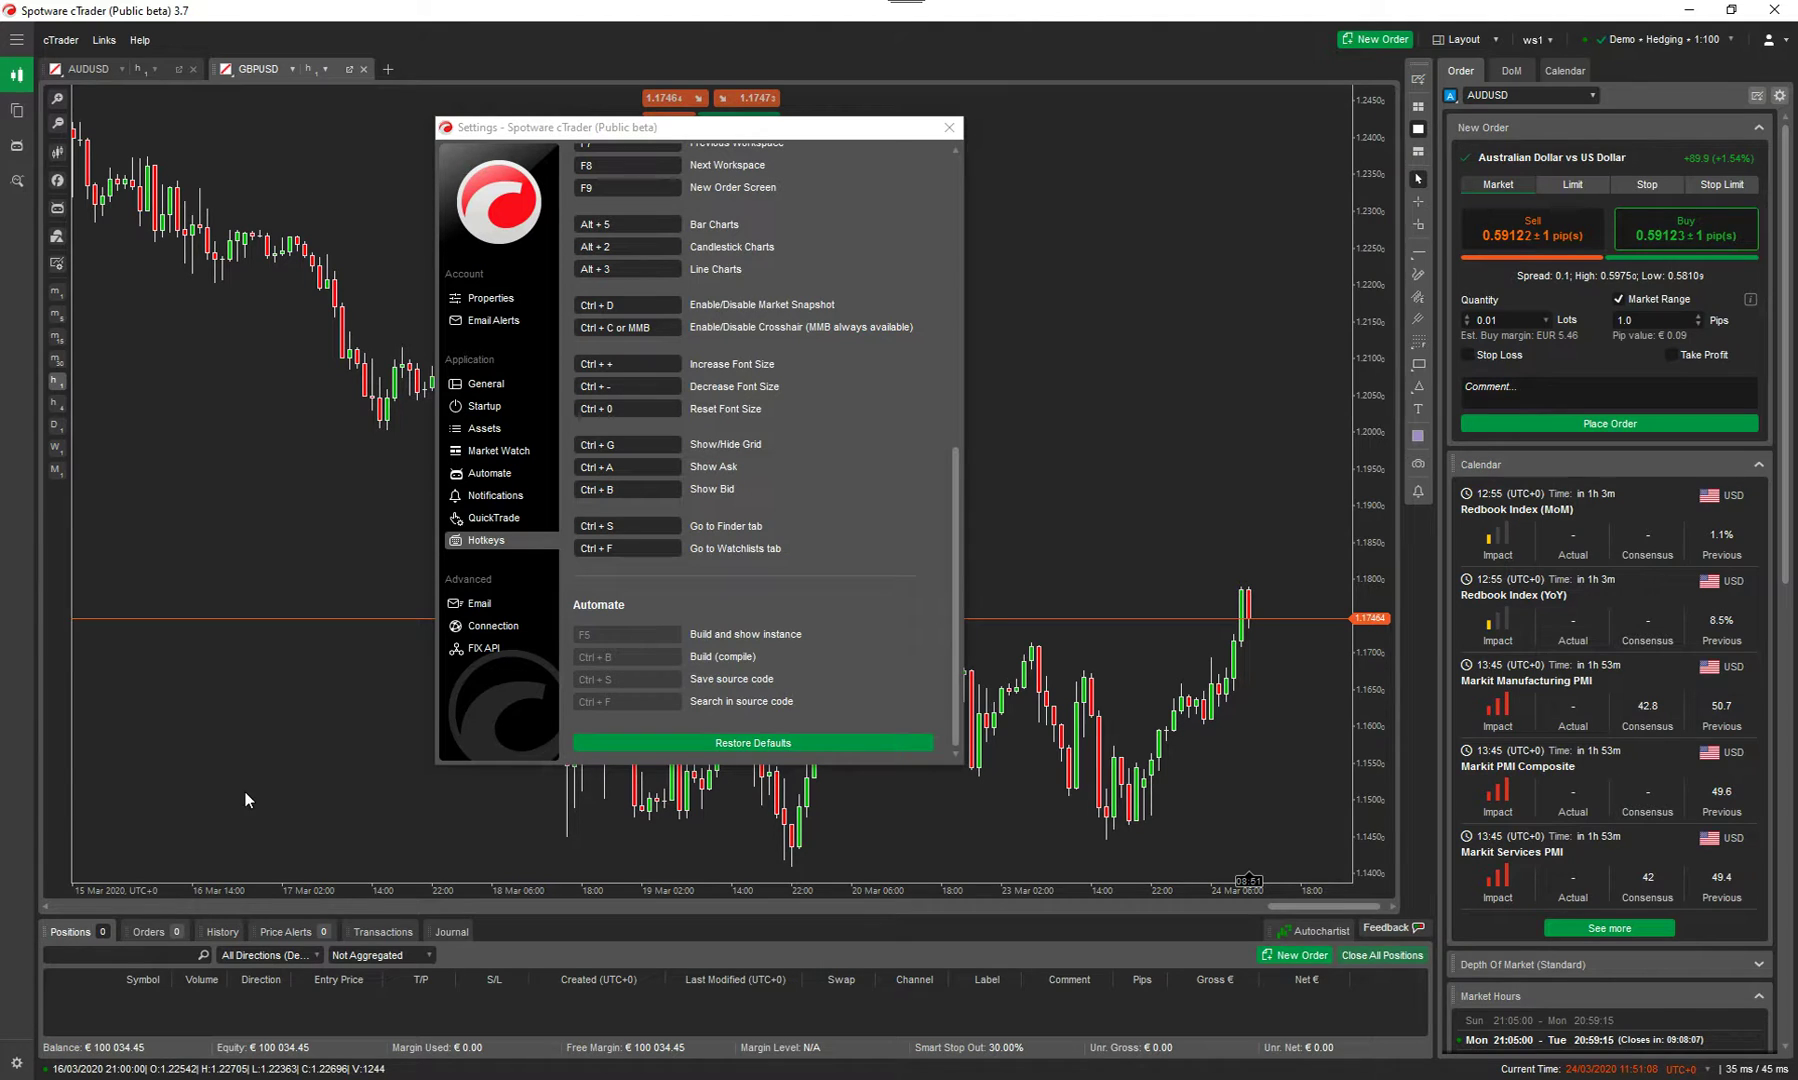
click(19, 149)
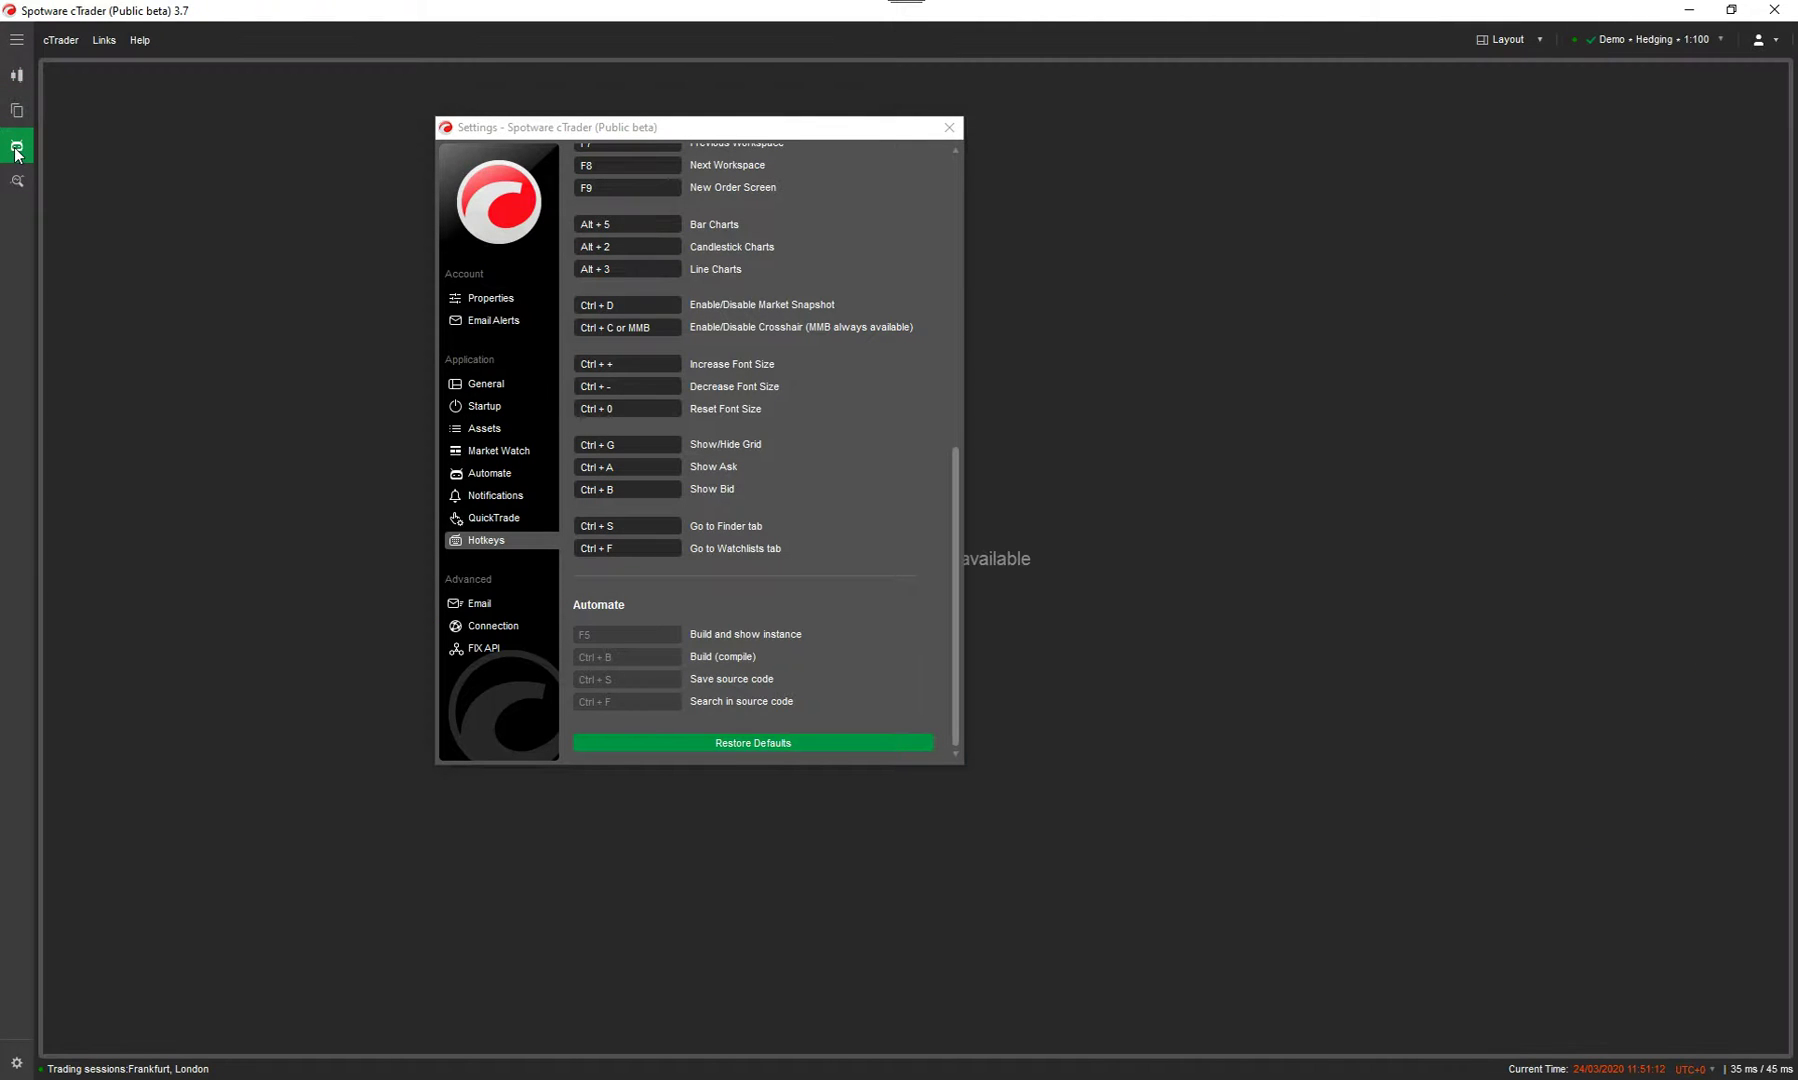
click(17, 75)
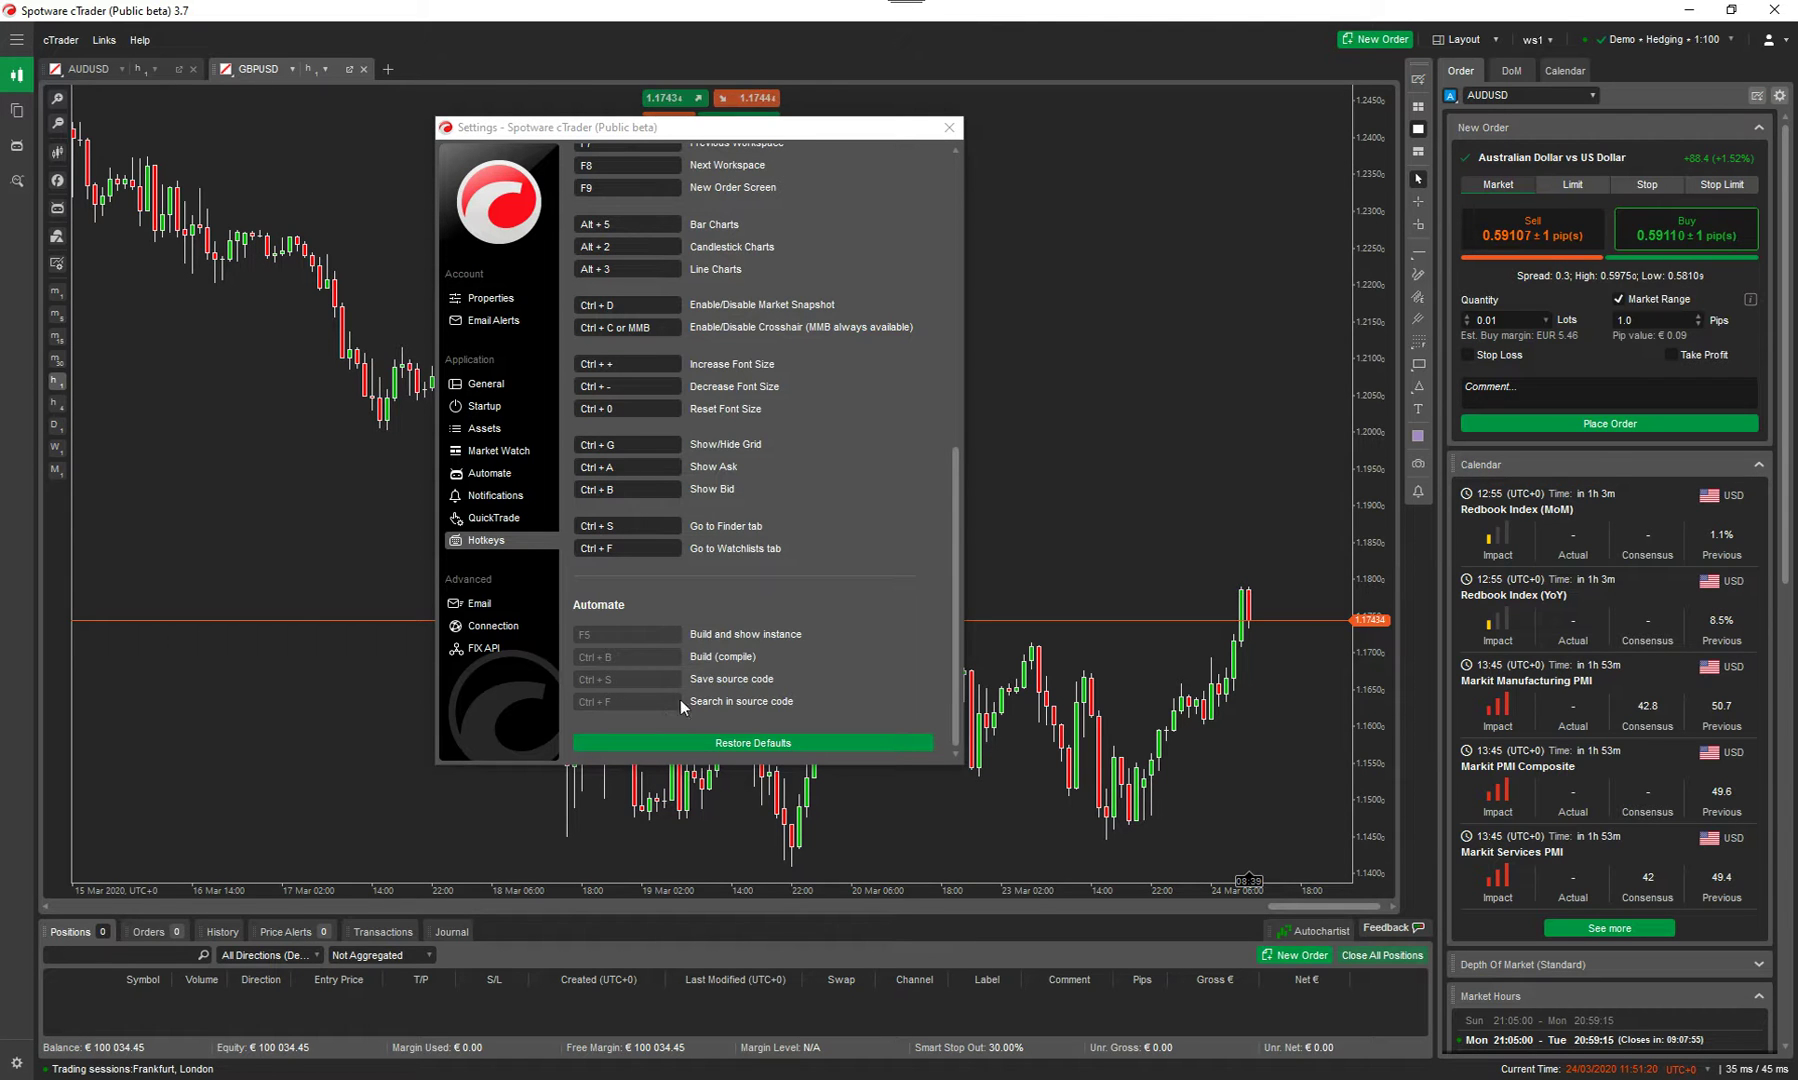
Change Toggle Full Screen from F12 to F3 after F6 and F7 clash with existing hotkeys
drag(954, 477, 952, 207)
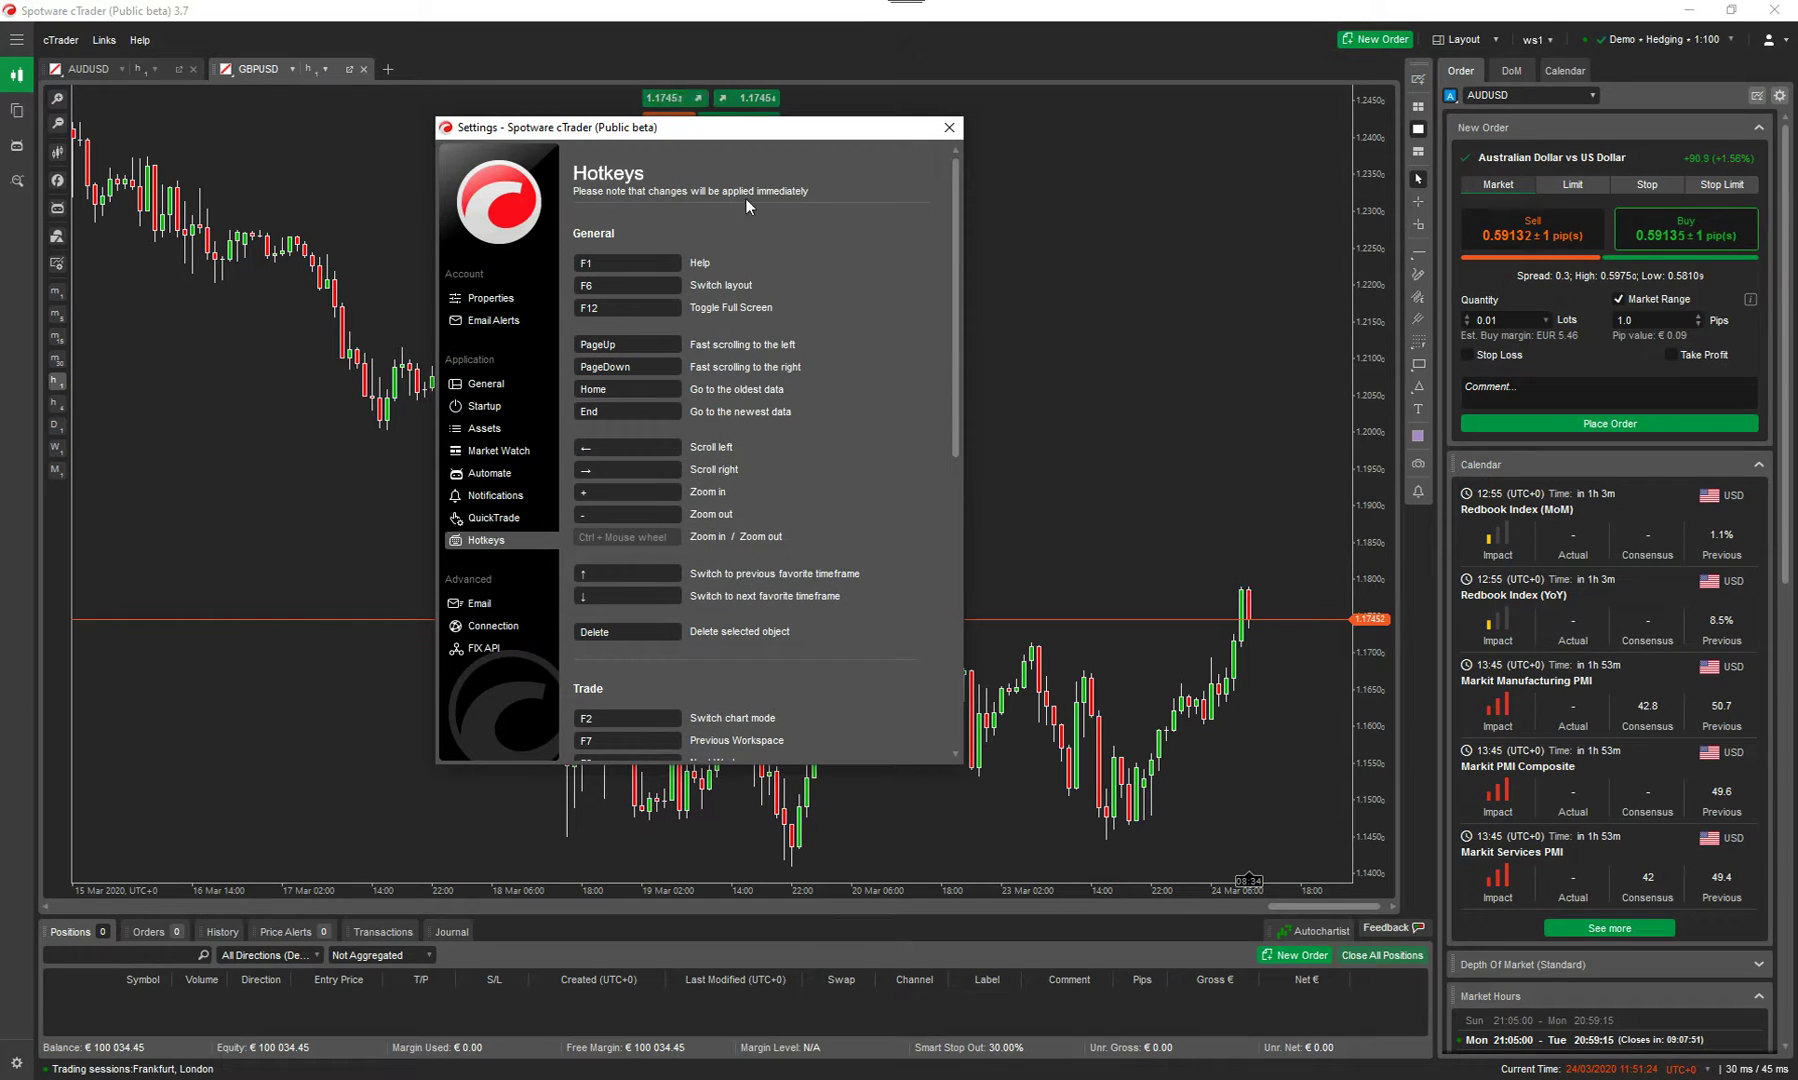
click(627, 308)
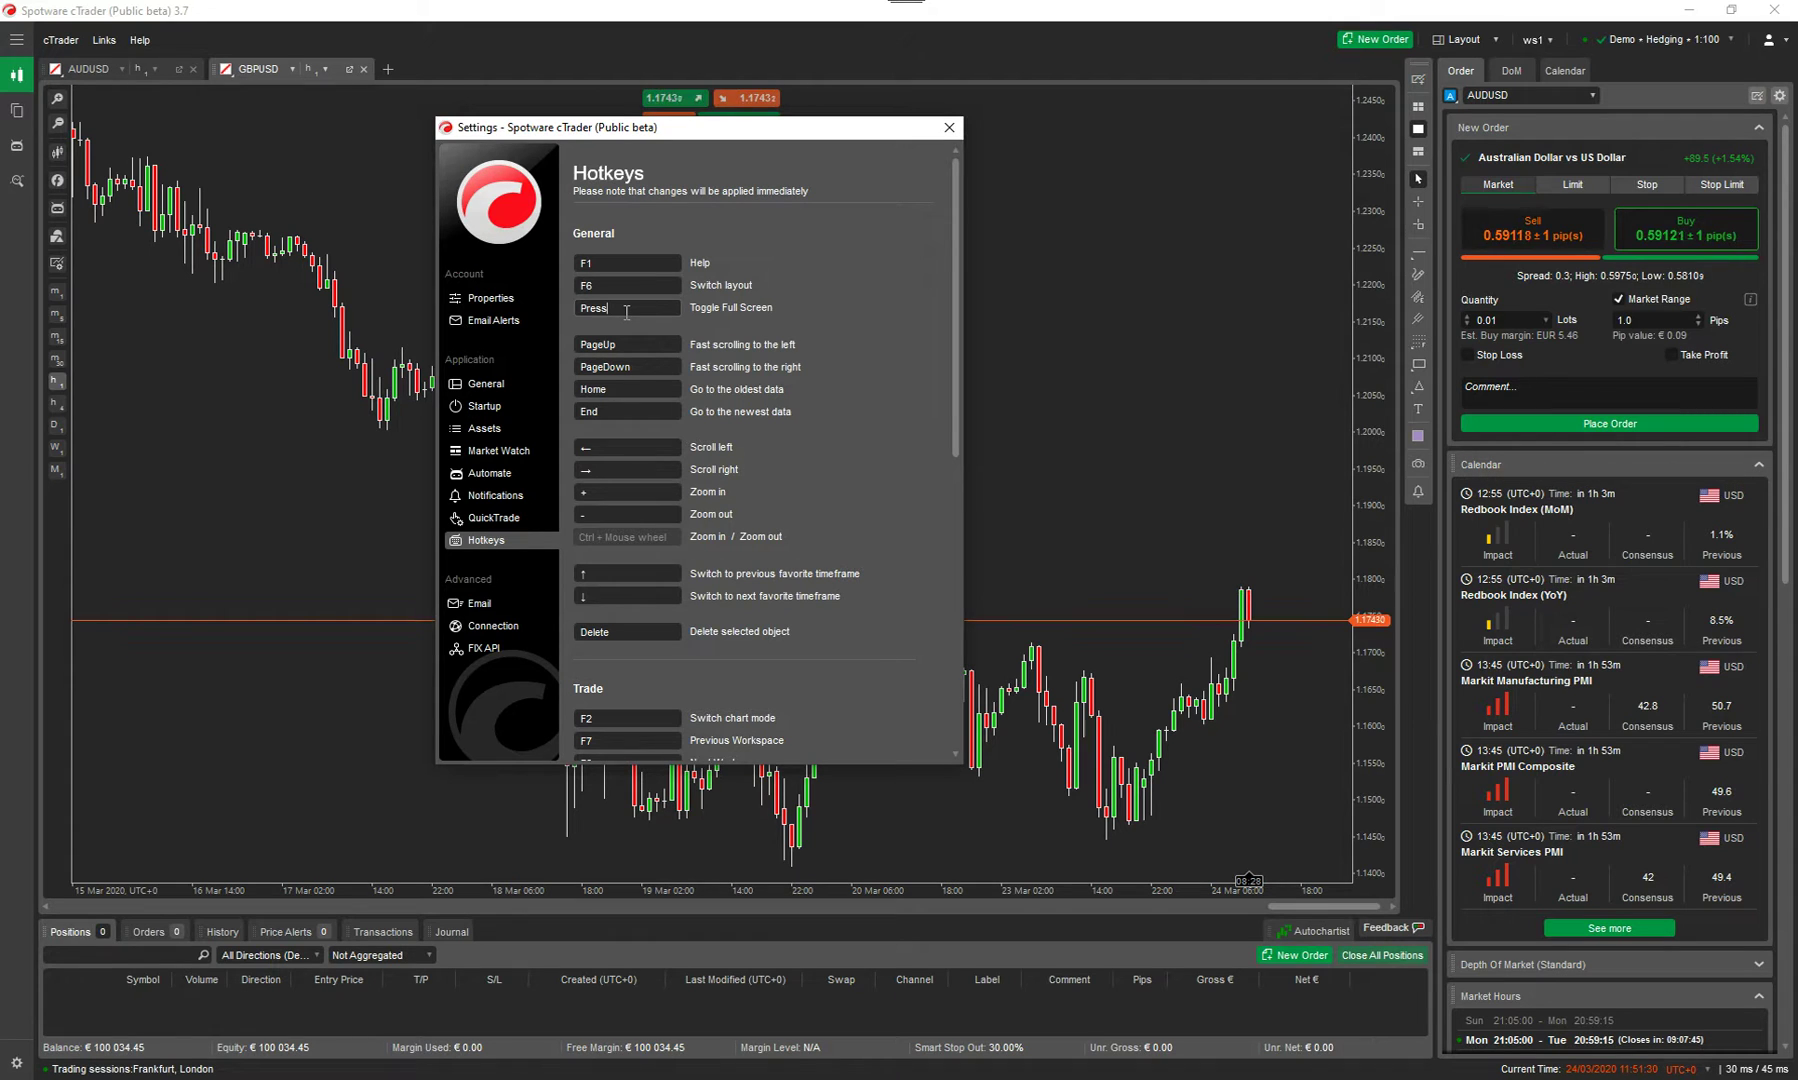
key(F6)
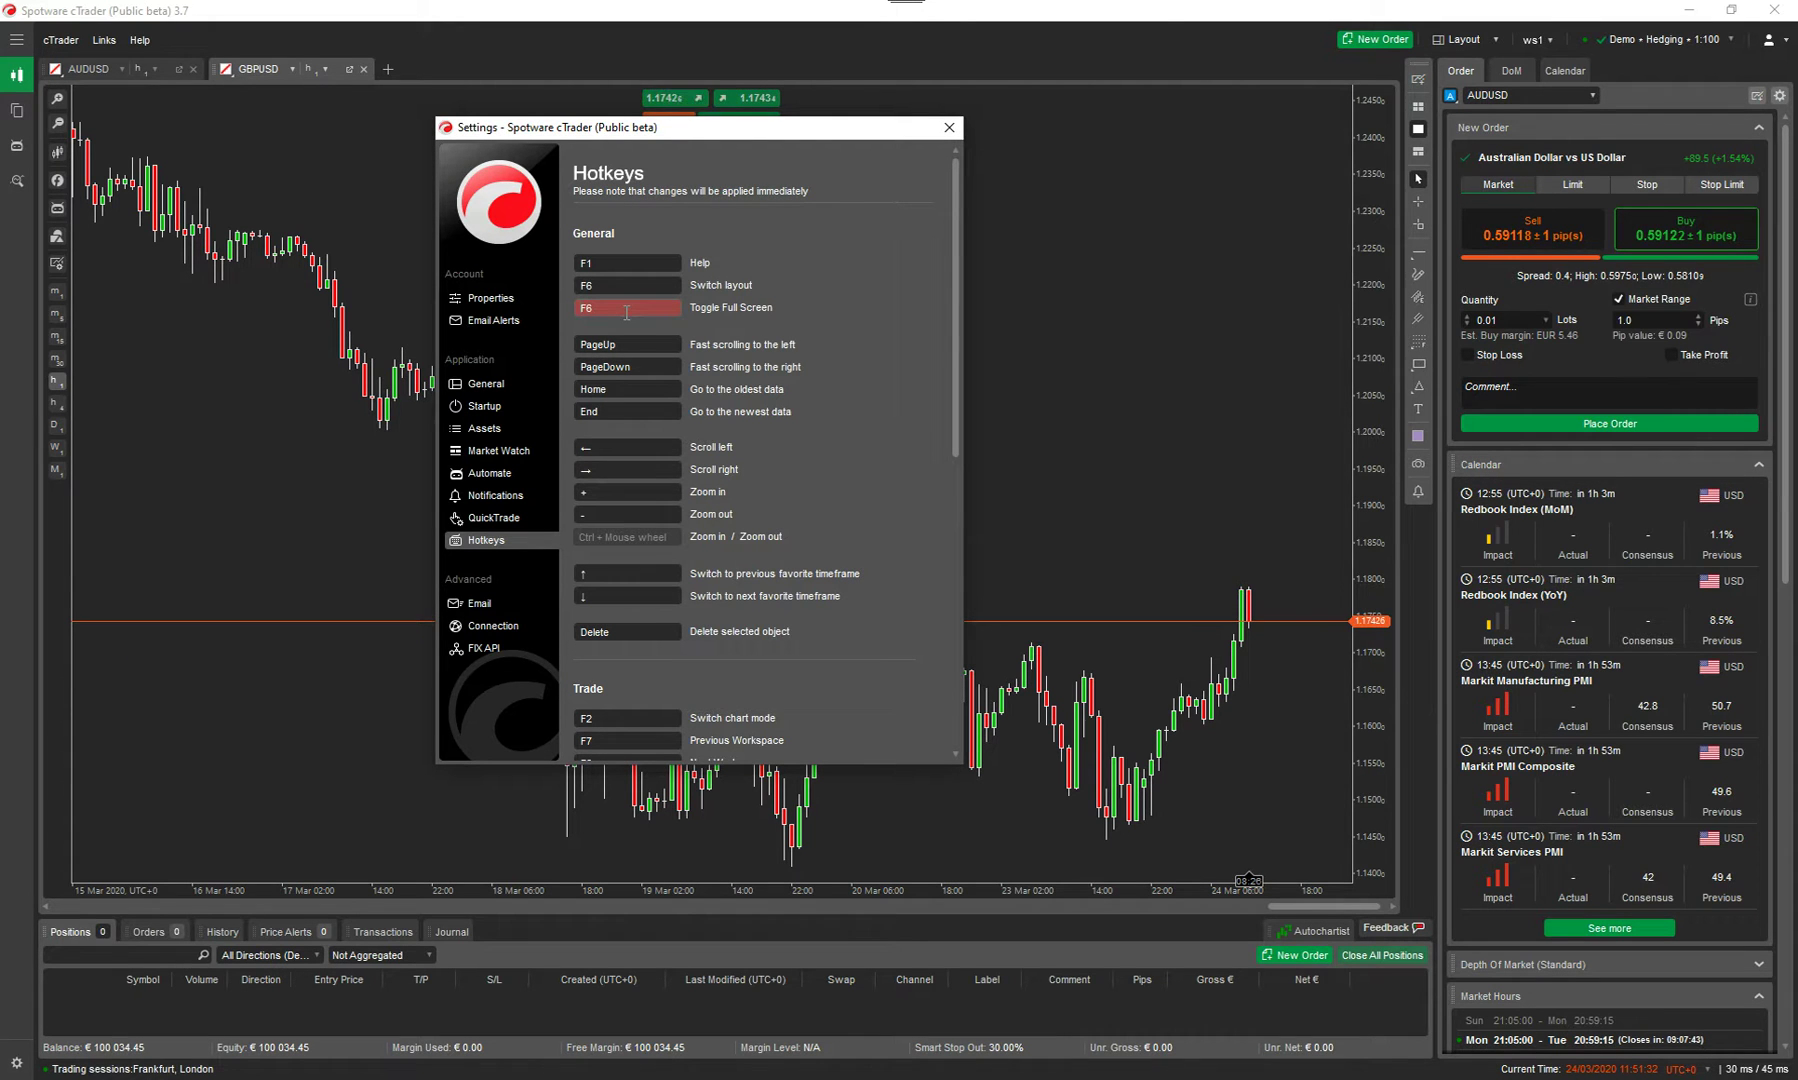
key(F7)
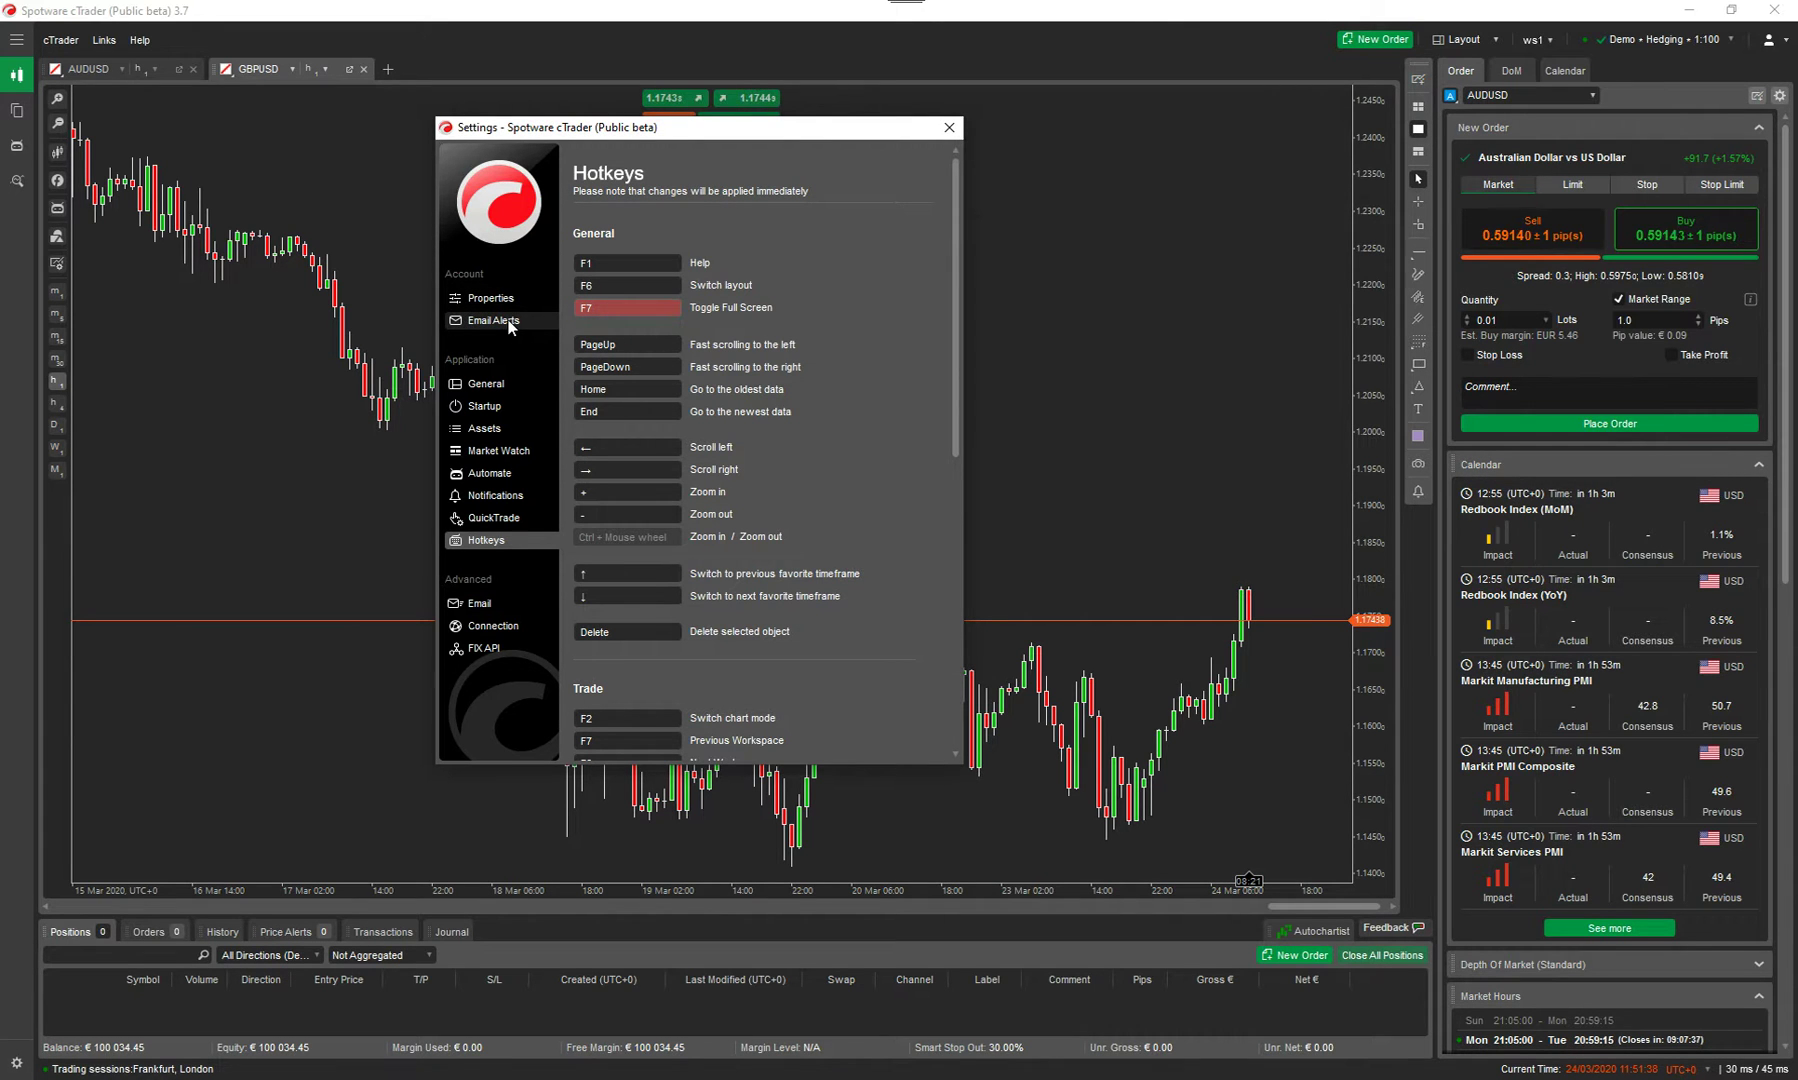
key(F3)
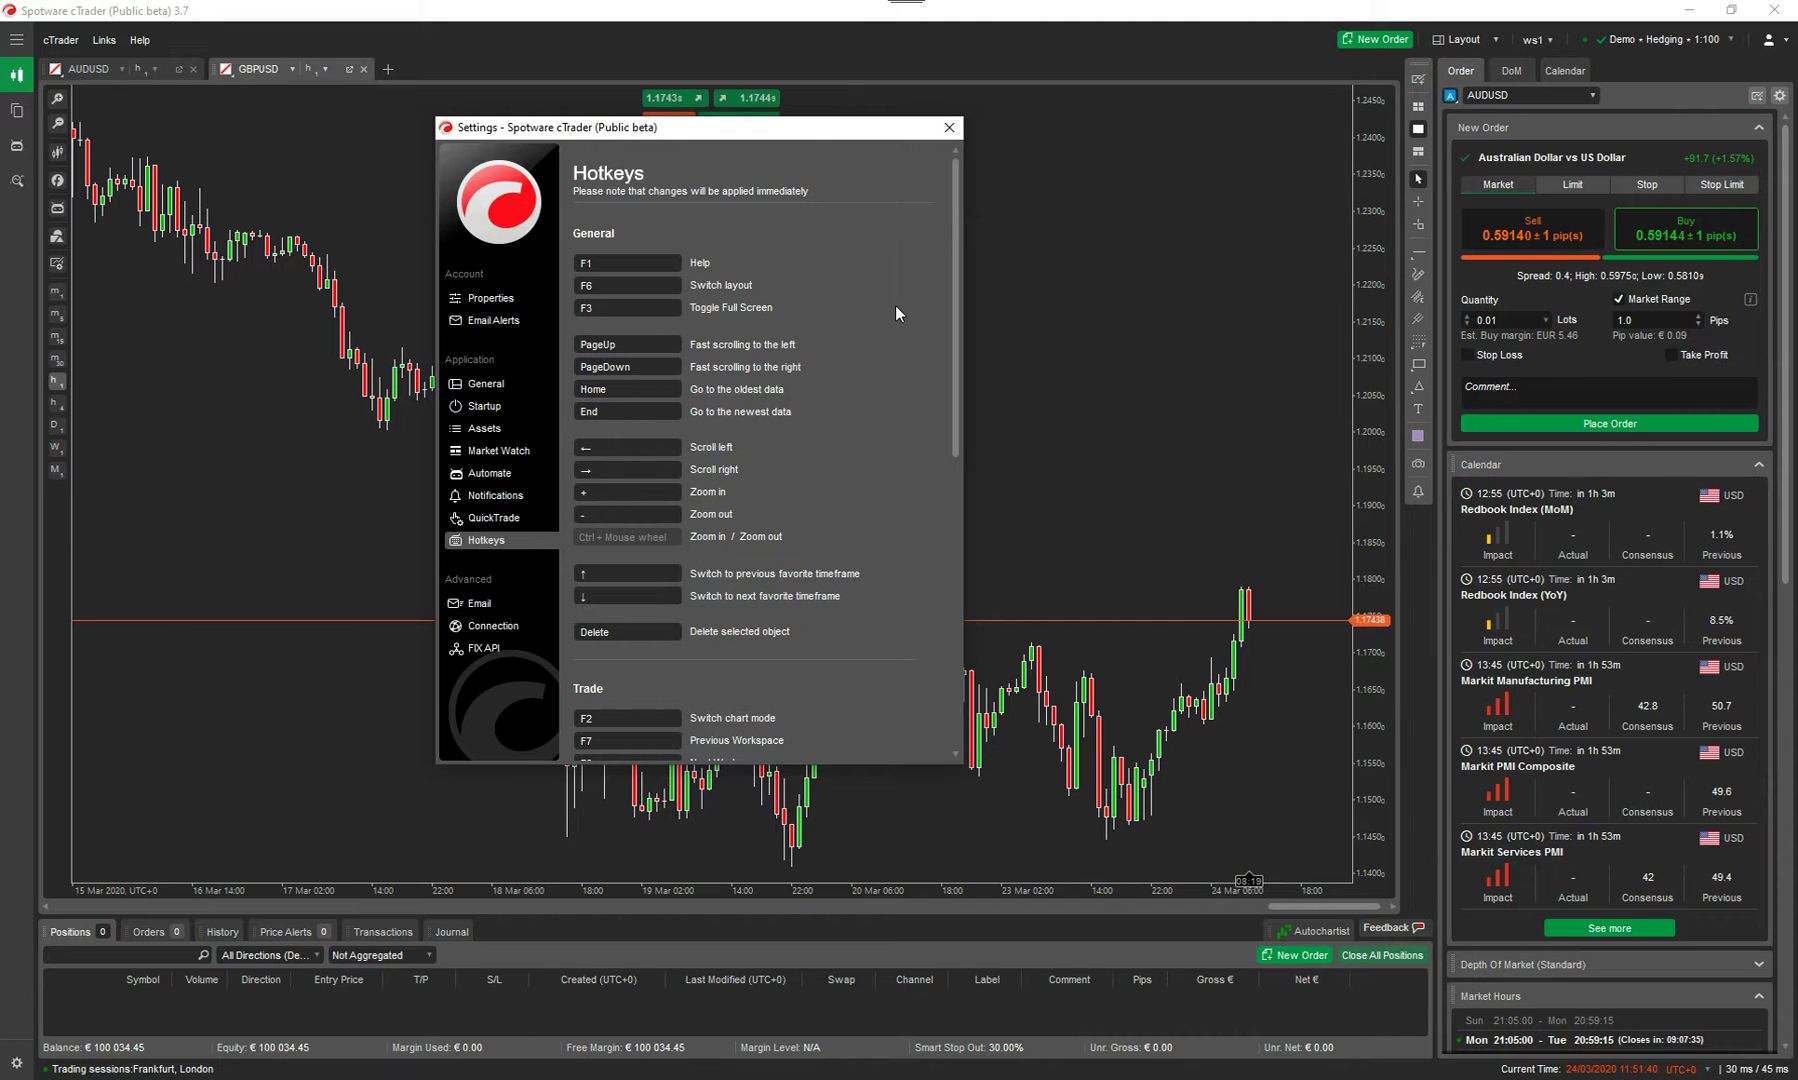